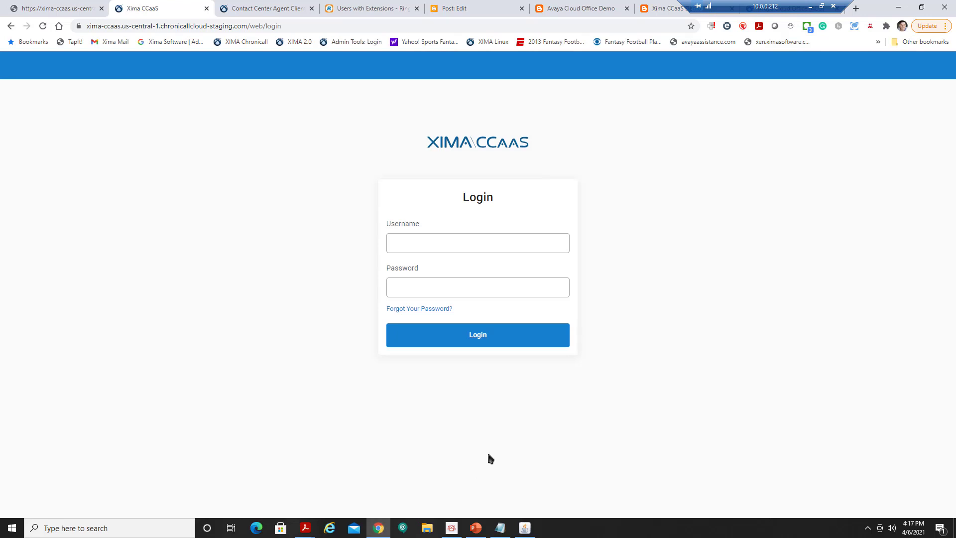
Sign in with the administrator username and password, then dismiss the Login History notice.
{"action": "left_click", "coordinate": [447, 246]}
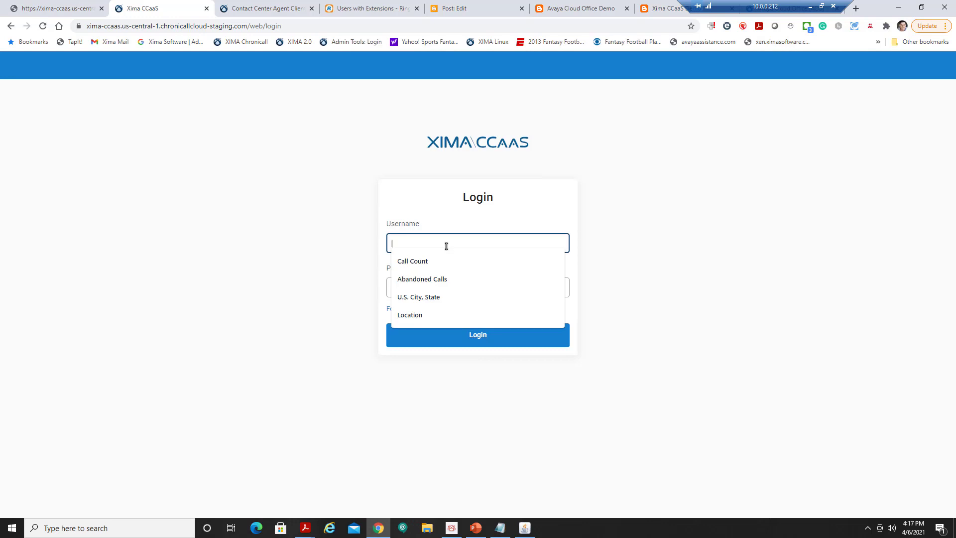
{"action": "type", "text": "Administra"}
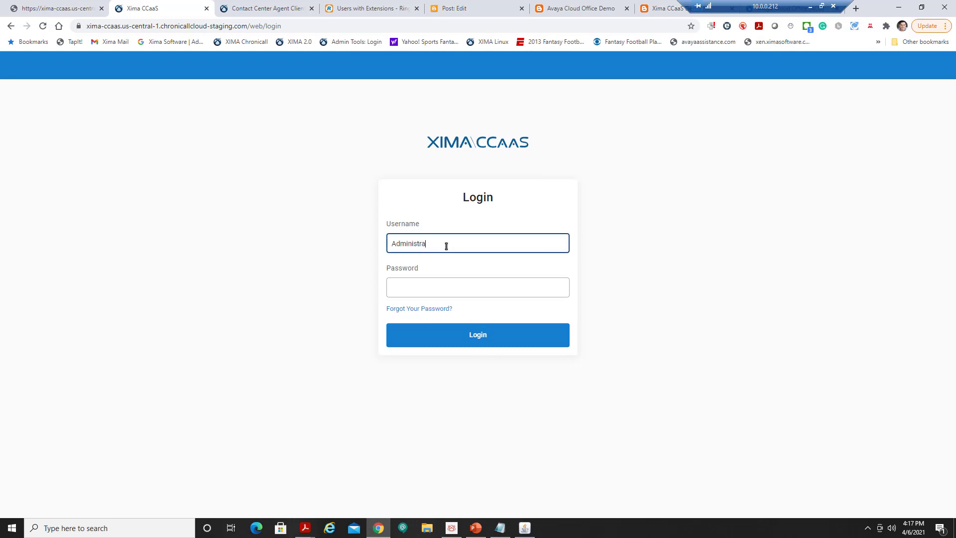
{"action": "type", "text": "tor"}
{"action": "key", "text": "Tab"}
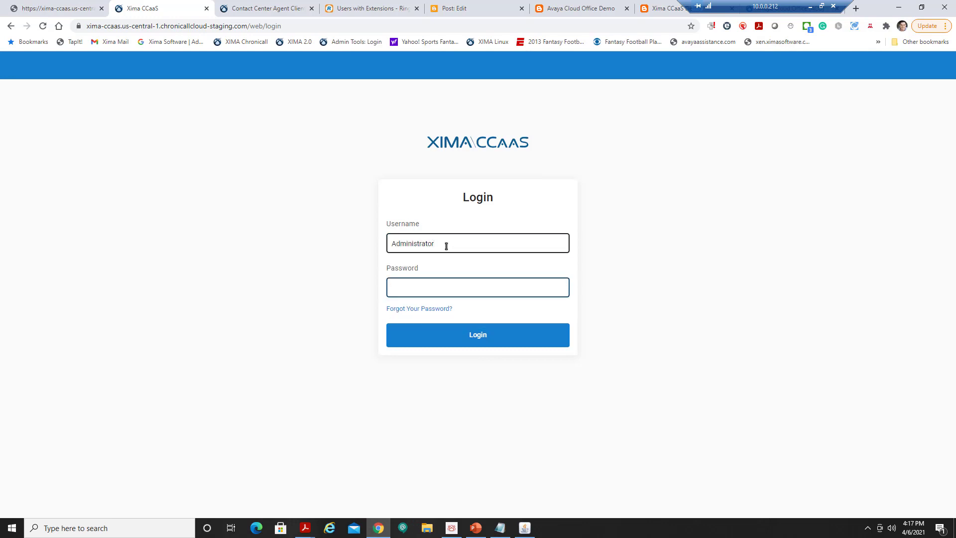
{"action": "type", "text": "••••••••"}
{"action": "key", "text": "Return"}
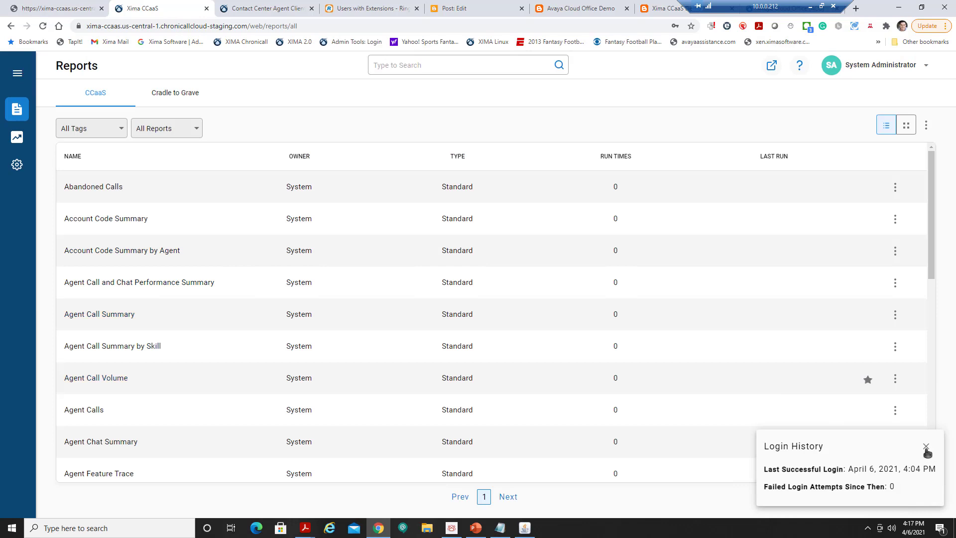
{"action": "left_click", "coordinate": [926, 447]}
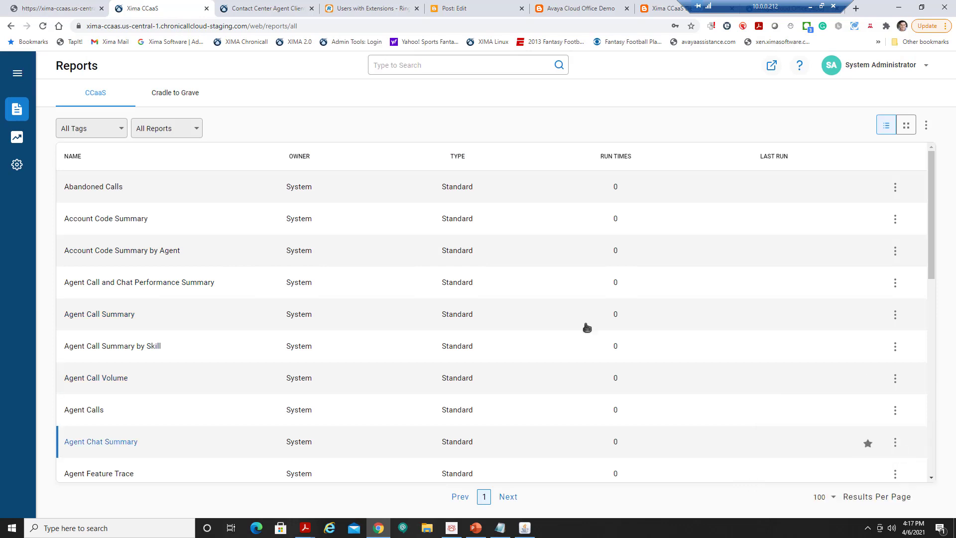
Go to Realtime Displays > Realtime Wallboards.
{"action": "left_click", "coordinate": [17, 76]}
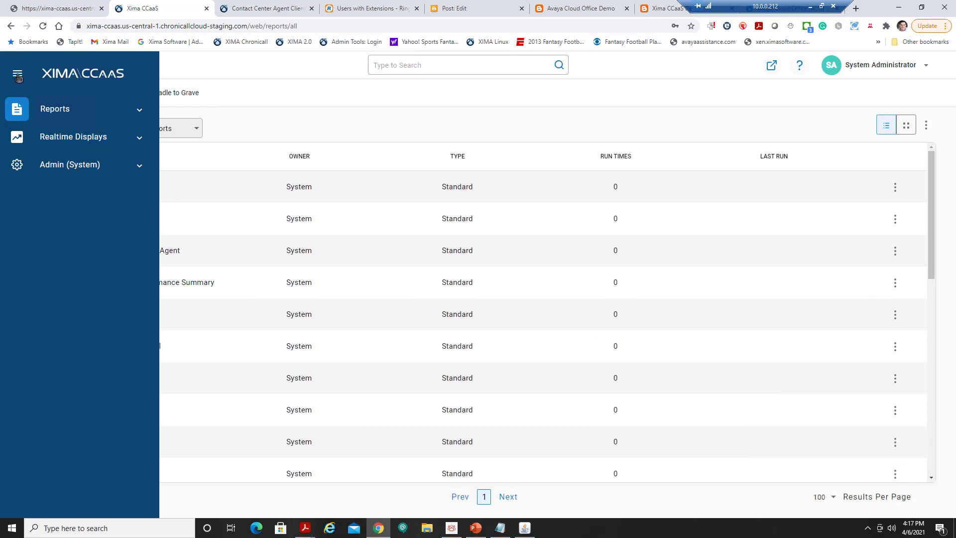
{"action": "left_click", "coordinate": [18, 75]}
{"action": "mouse_move", "coordinate": [17, 138]}
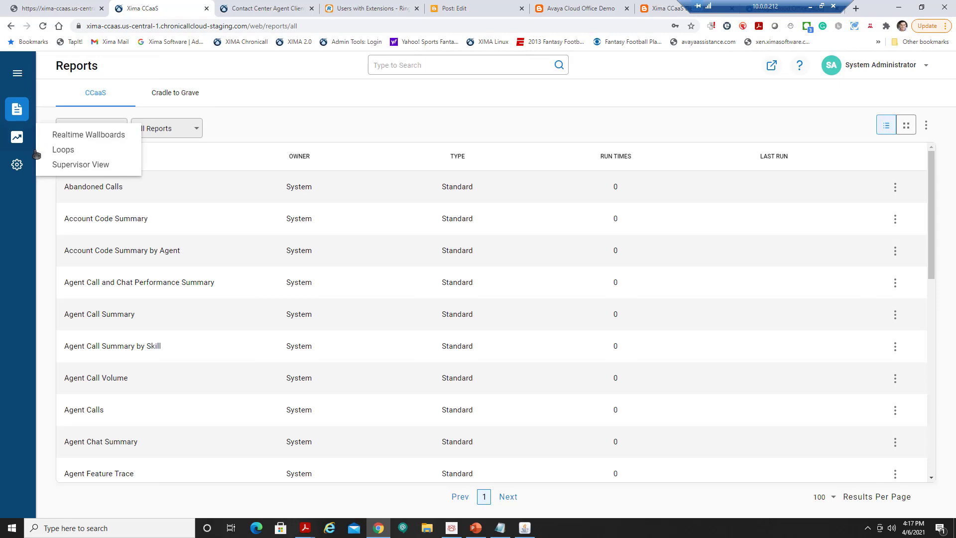
{"action": "left_click", "coordinate": [74, 135]}
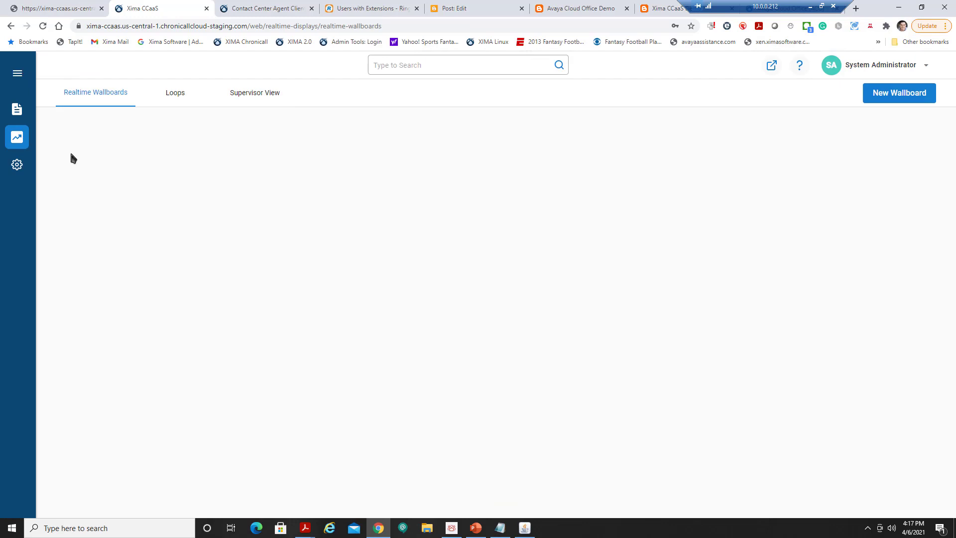
Start a new wallboard from the Daily SLA Voice template.
{"action": "left_click", "coordinate": [901, 99]}
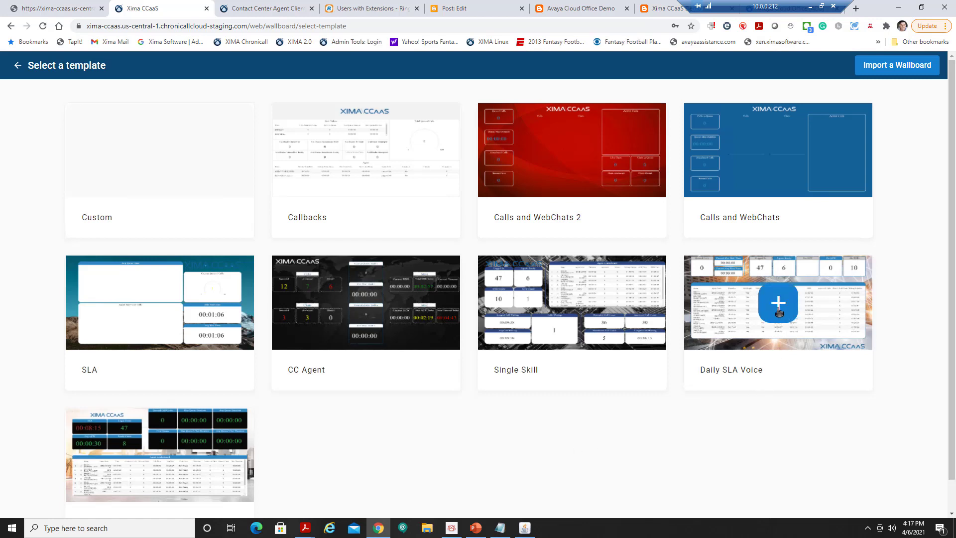
{"action": "left_click", "coordinate": [778, 304]}
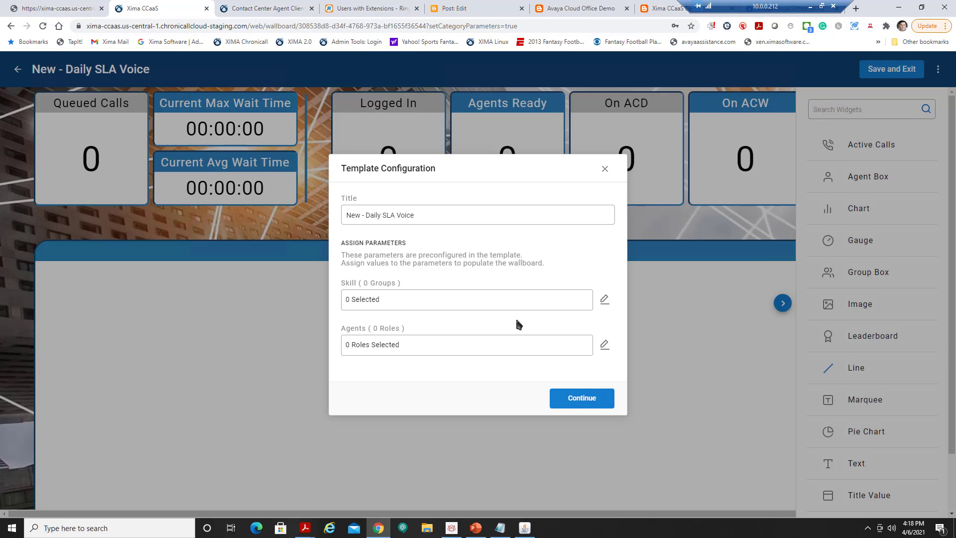
Limit the wallboard to the Technical skill group with all five agents, then load it.
{"action": "left_click", "coordinate": [604, 300]}
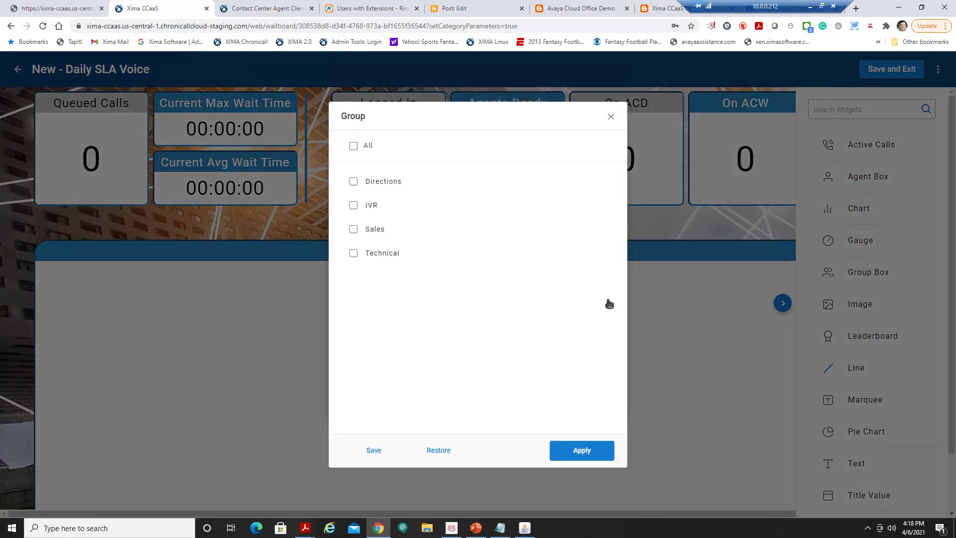
{"action": "left_click", "coordinate": [389, 254]}
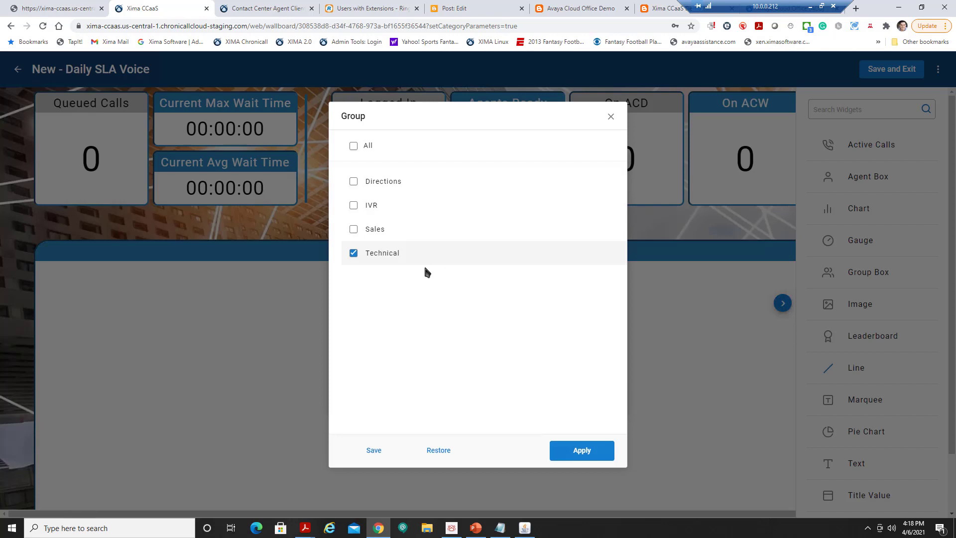
{"action": "left_click", "coordinate": [580, 456]}
{"action": "left_click", "coordinate": [604, 343]}
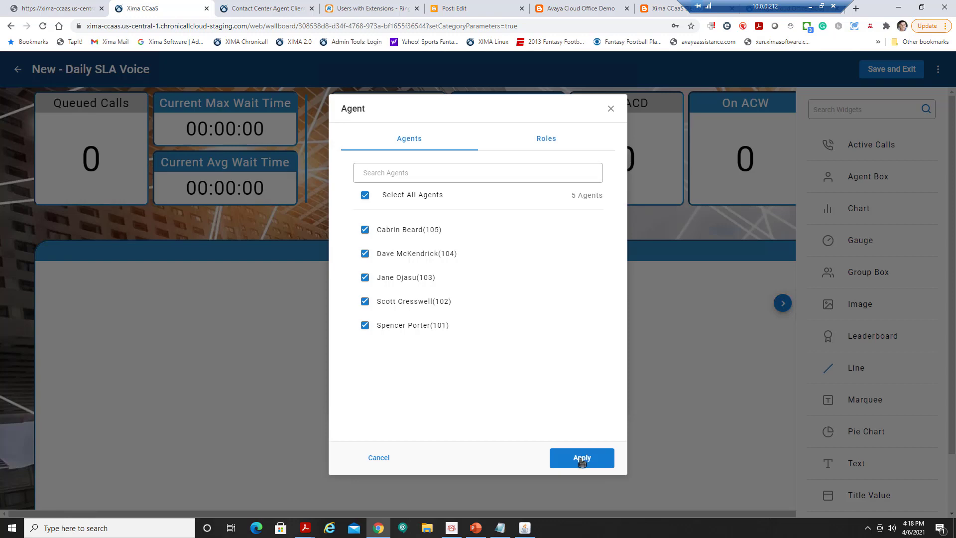
{"action": "left_click", "coordinate": [582, 462]}
{"action": "left_click", "coordinate": [582, 400]}
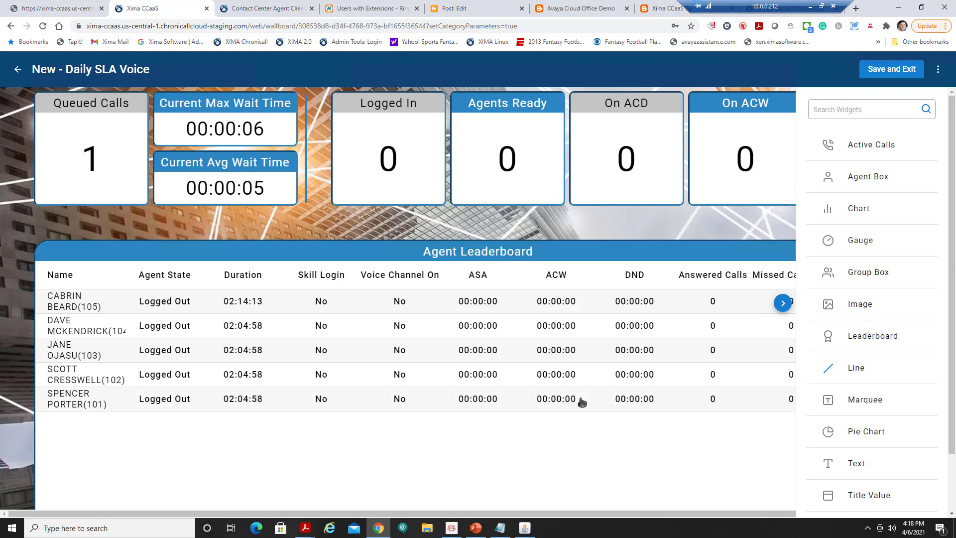
Review the Agent Leaderboard, On ACD and Agents Ready widget settings, apply them, and save the wallboard.
{"action": "left_click", "coordinate": [782, 302]}
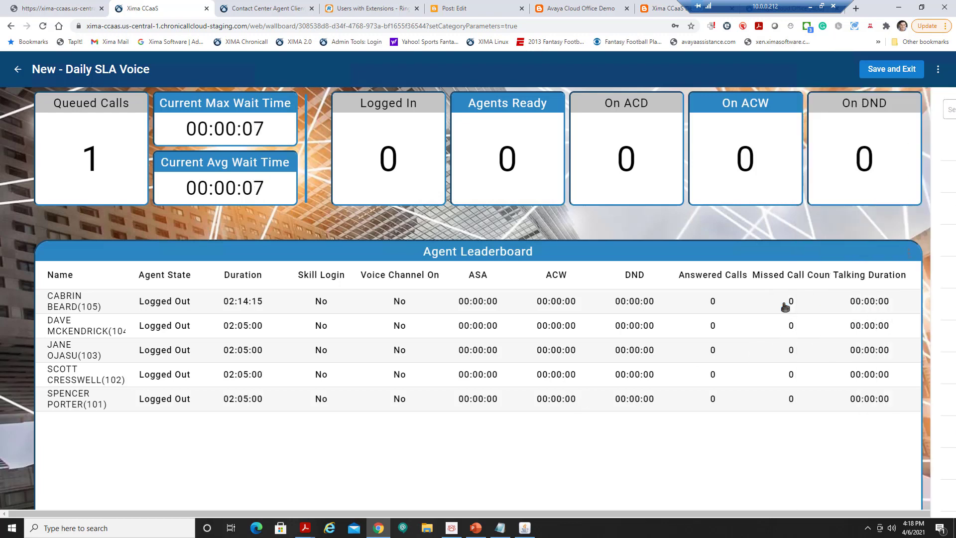
{"action": "left_click", "coordinate": [522, 281]}
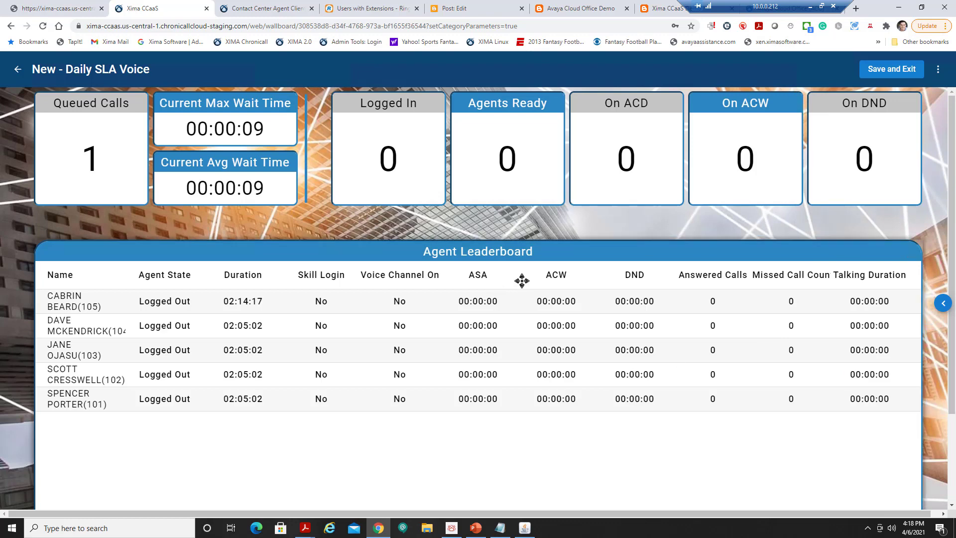
{"action": "left_click", "coordinate": [530, 322]}
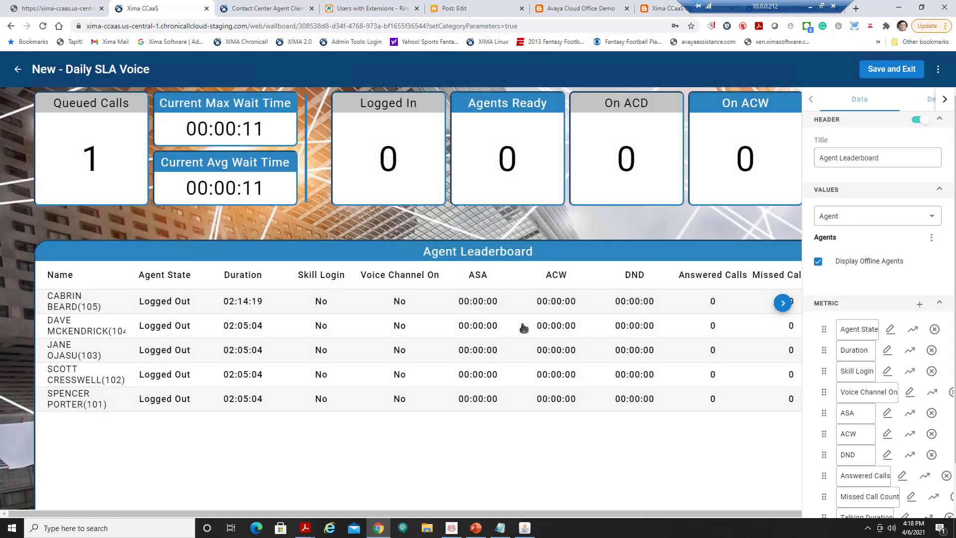
{"action": "scroll", "coordinate": [883, 381], "scroll_direction": "down", "scroll_amount": 2}
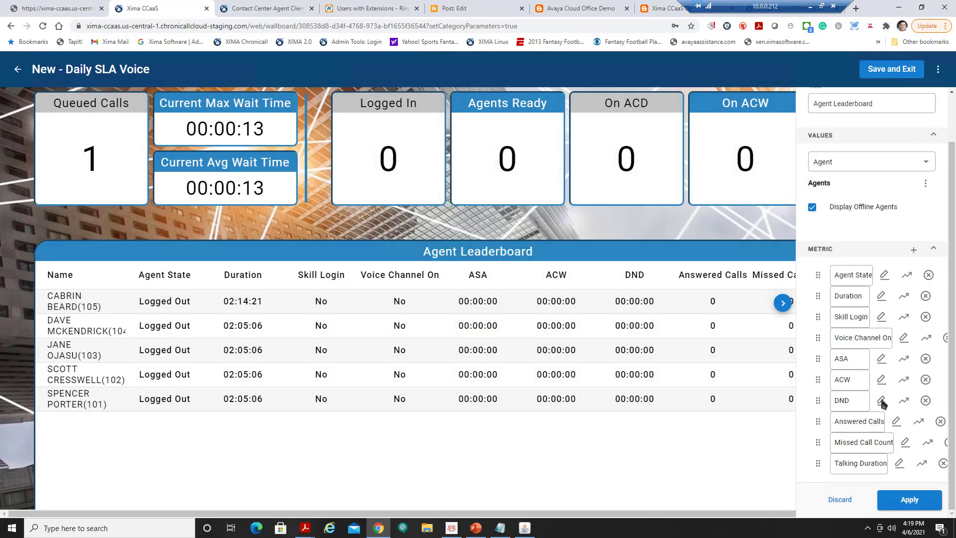
{"action": "scroll", "coordinate": [882, 385], "scroll_direction": "up", "scroll_amount": 2}
{"action": "left_click", "coordinate": [627, 146]}
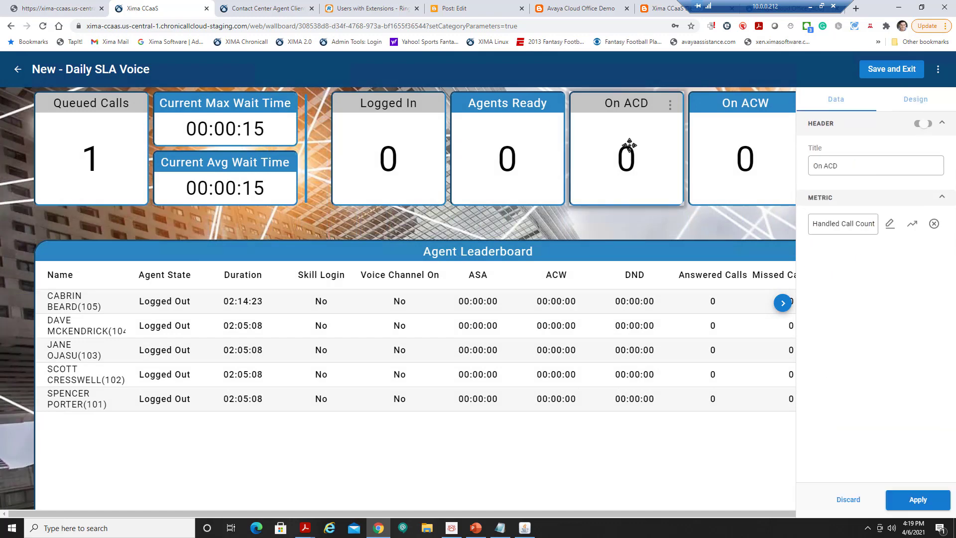
{"action": "left_click", "coordinate": [498, 128]}
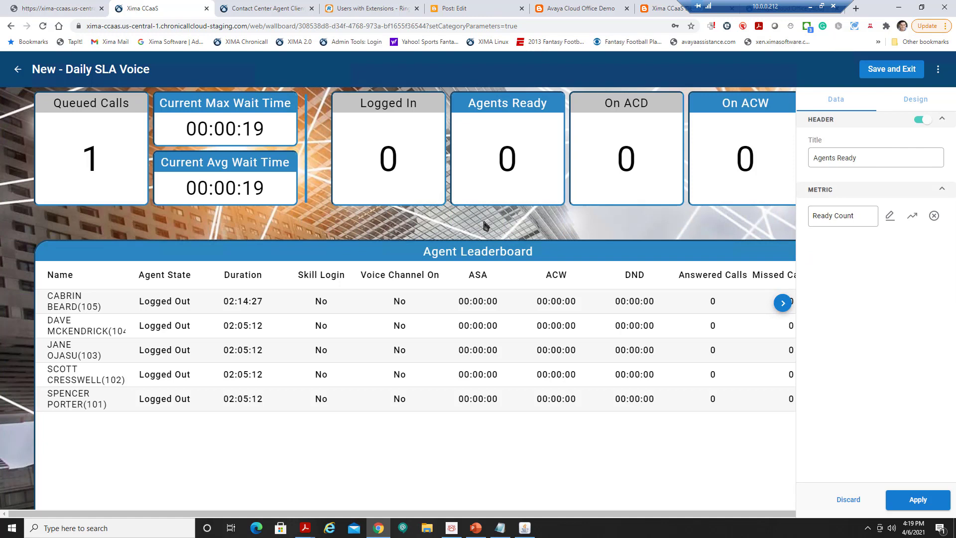
{"action": "left_click", "coordinate": [919, 500]}
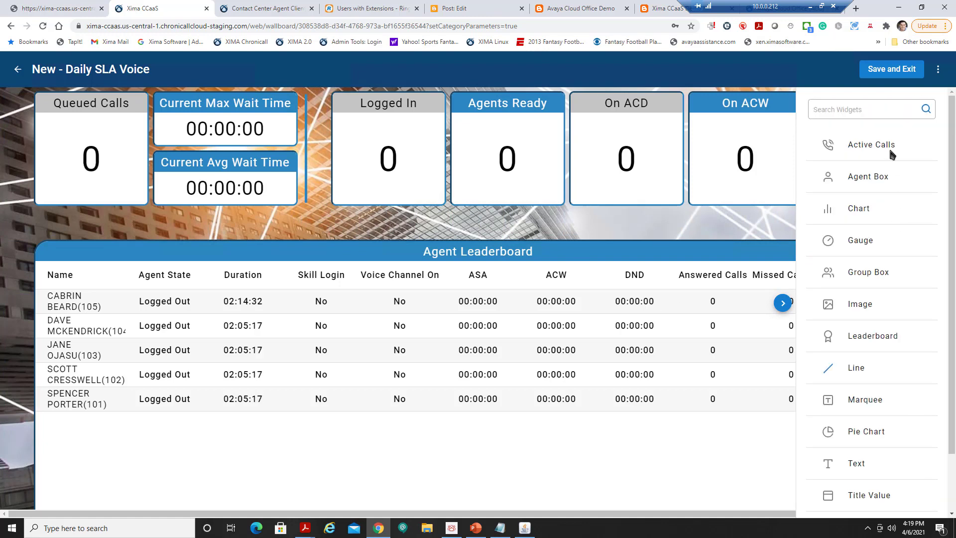
{"action": "left_click", "coordinate": [890, 71]}
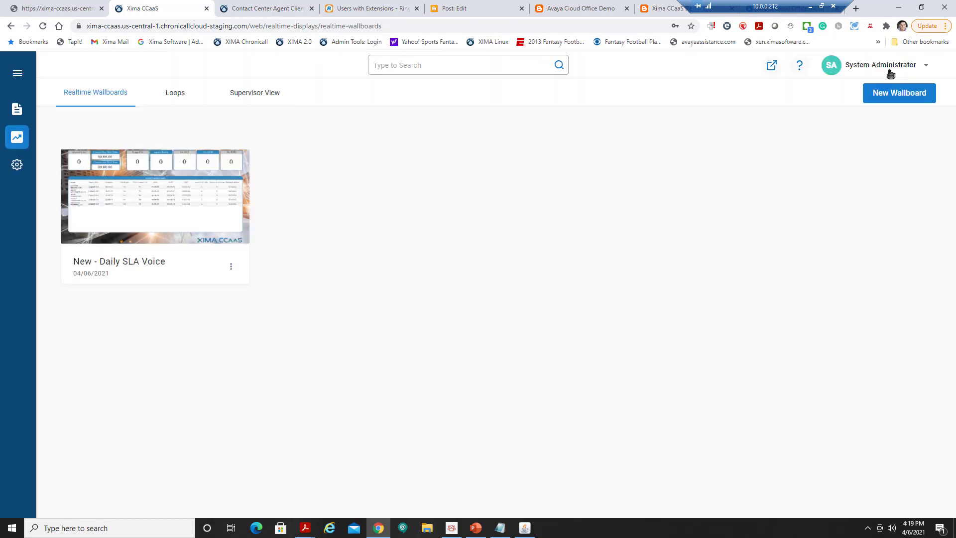
Start another new wallboard from the Agent and Skill template.
{"action": "left_click", "coordinate": [899, 100]}
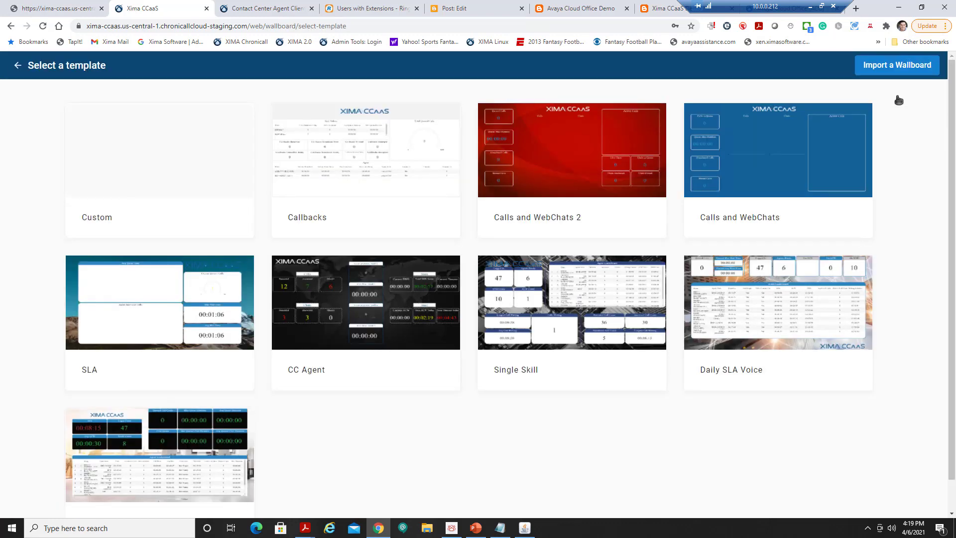
{"action": "scroll", "coordinate": [720, 420], "scroll_direction": "down", "scroll_amount": 1}
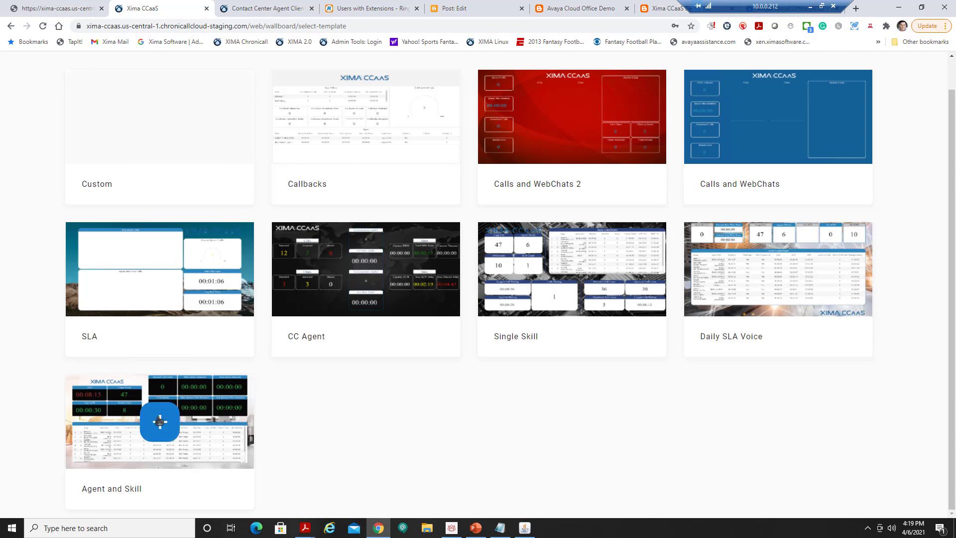
{"action": "left_click", "coordinate": [160, 421]}
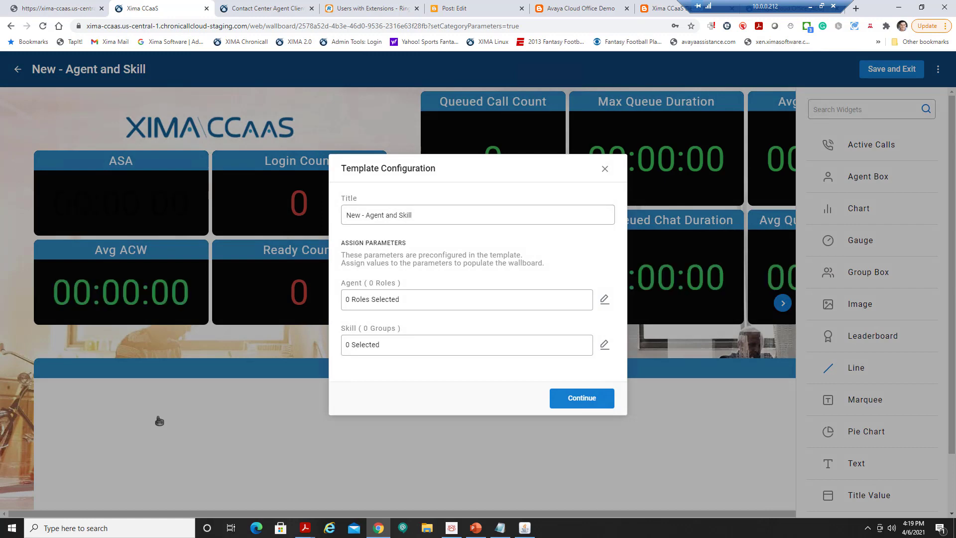
Cover all five agents and the Sales and Technical skill groups, then load the wallboard.
{"action": "left_click", "coordinate": [605, 301]}
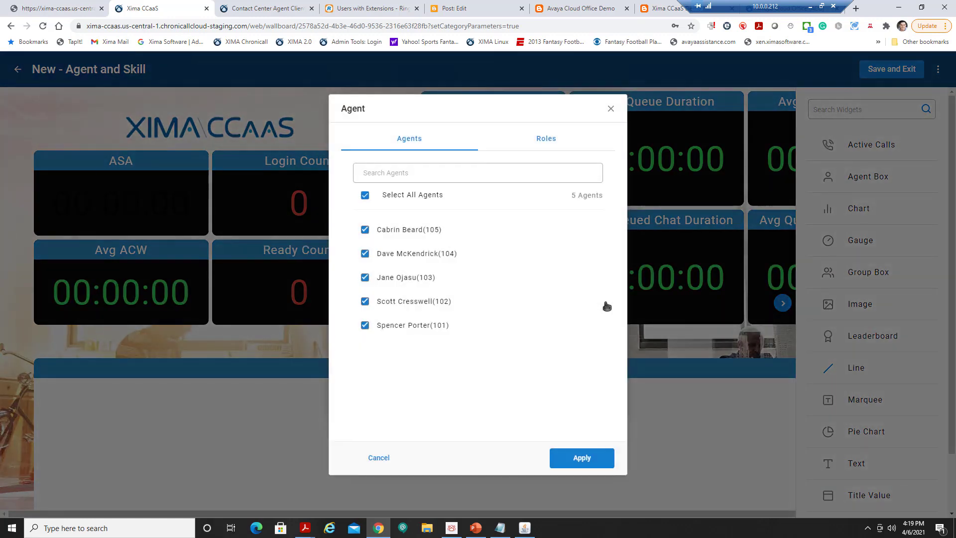
{"action": "left_click", "coordinate": [580, 457]}
{"action": "left_click", "coordinate": [605, 345]}
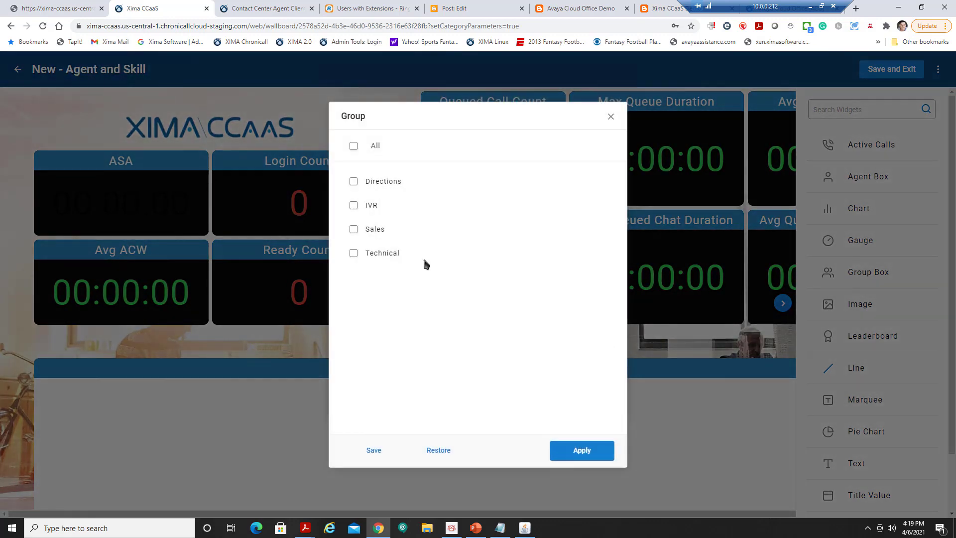
{"action": "left_click", "coordinate": [362, 229]}
{"action": "left_click", "coordinate": [390, 256]}
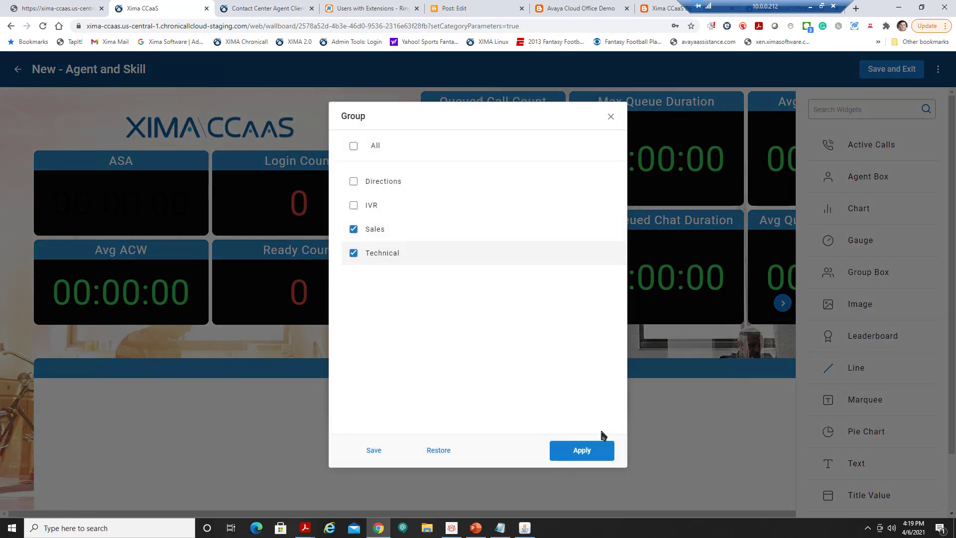
{"action": "left_click", "coordinate": [593, 451]}
{"action": "left_click", "coordinate": [580, 399]}
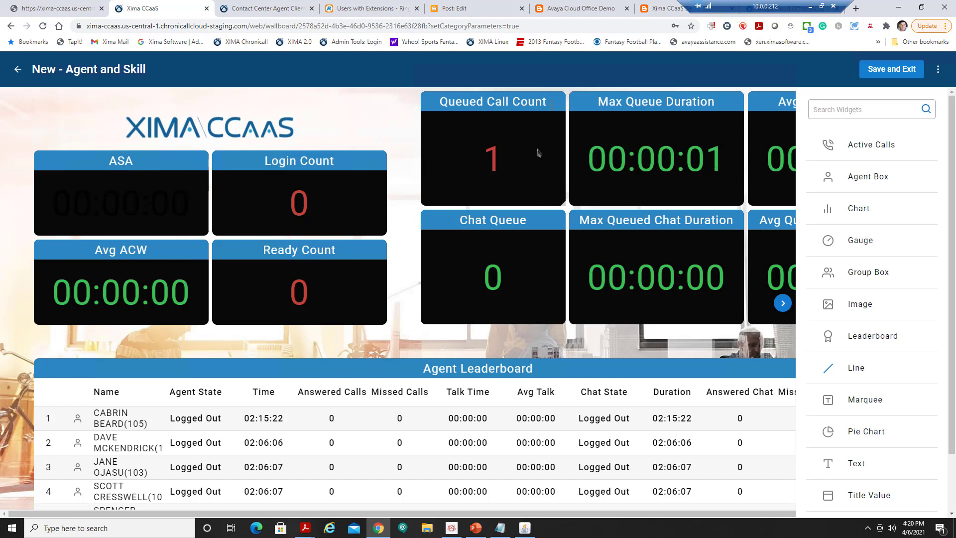
Inspect the Chat Queue tile's options and appearance settings.
{"action": "left_click", "coordinate": [785, 306]}
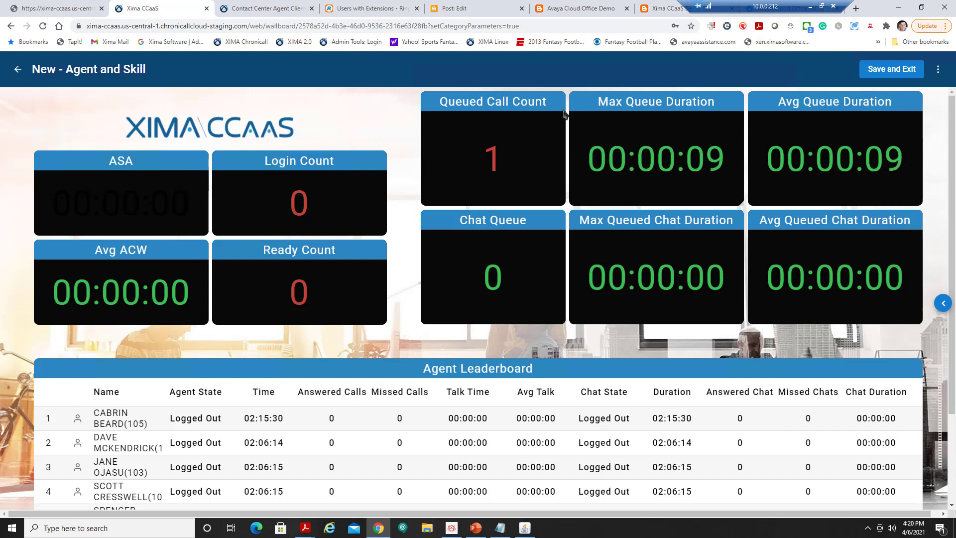
{"action": "left_click", "coordinate": [553, 244]}
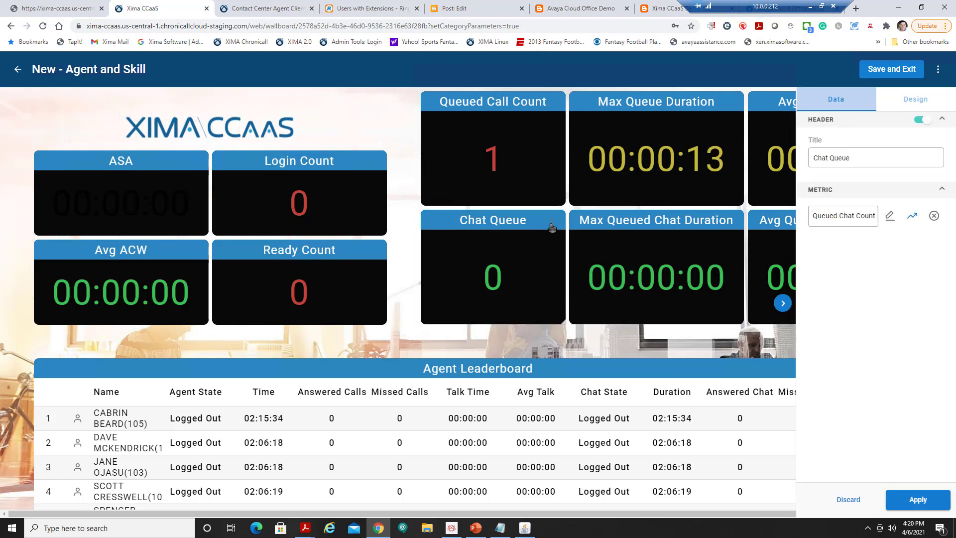
{"action": "right_click", "coordinate": [552, 228]}
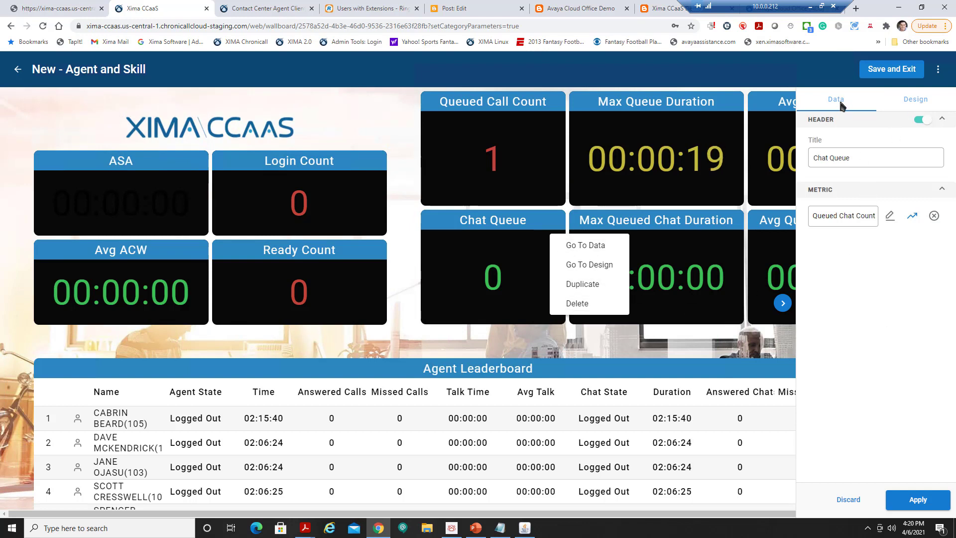
{"action": "left_click", "coordinate": [912, 100]}
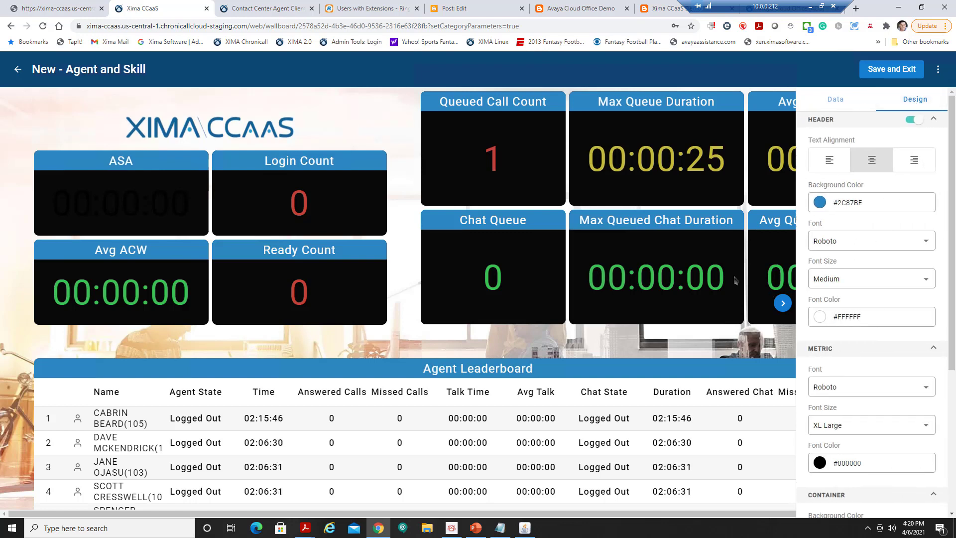
{"action": "left_click", "coordinate": [783, 302]}
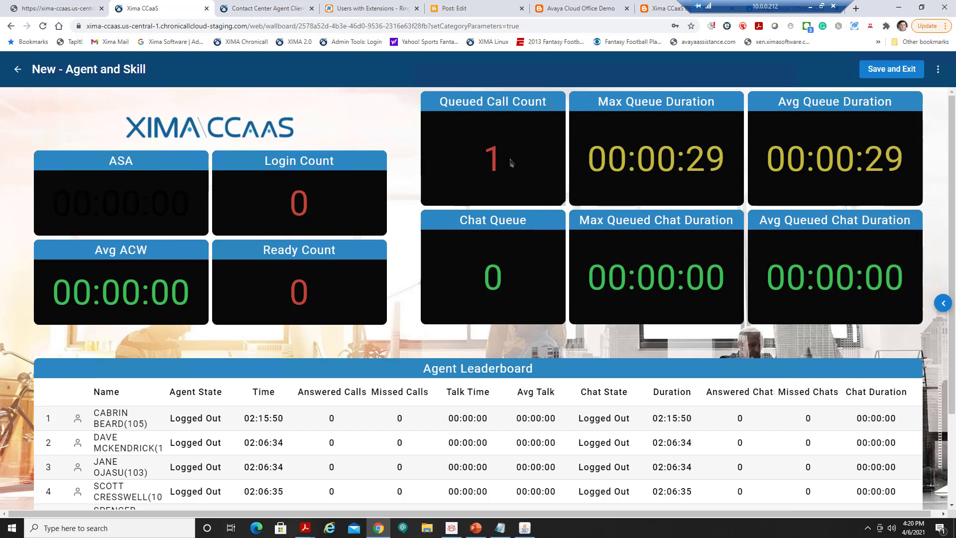
Open the threshold alerts for the Max Queue Duration tile's metric.
{"action": "left_click", "coordinate": [665, 184]}
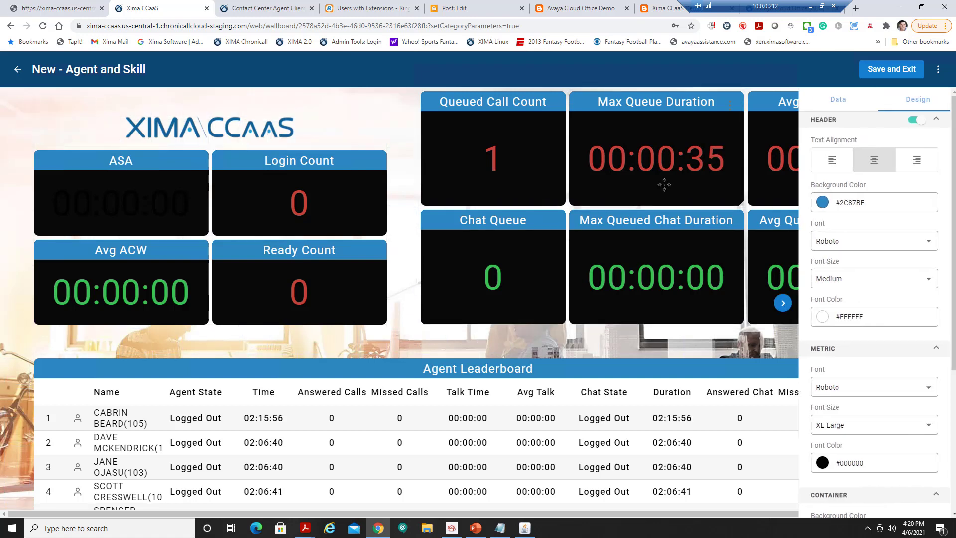
{"action": "left_click", "coordinate": [854, 107]}
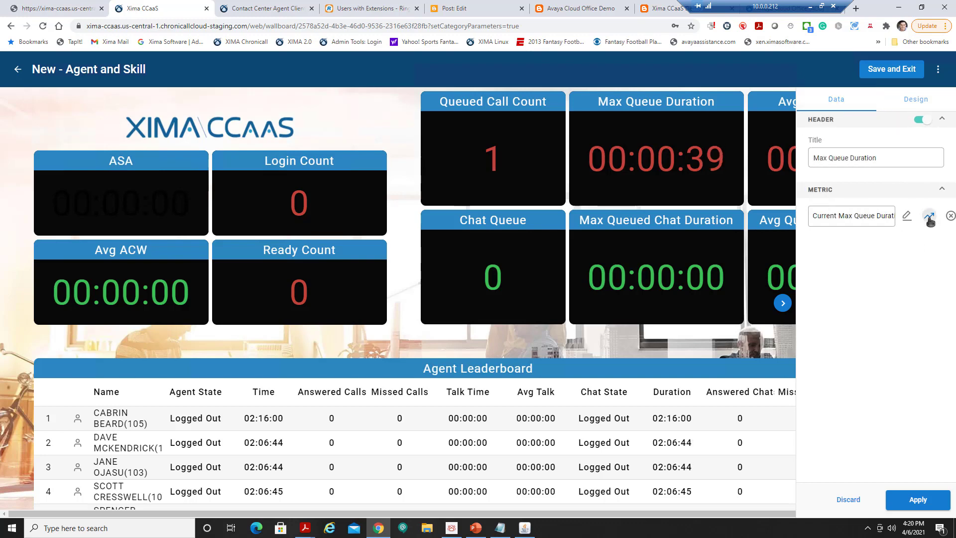
{"action": "left_click", "coordinate": [930, 217]}
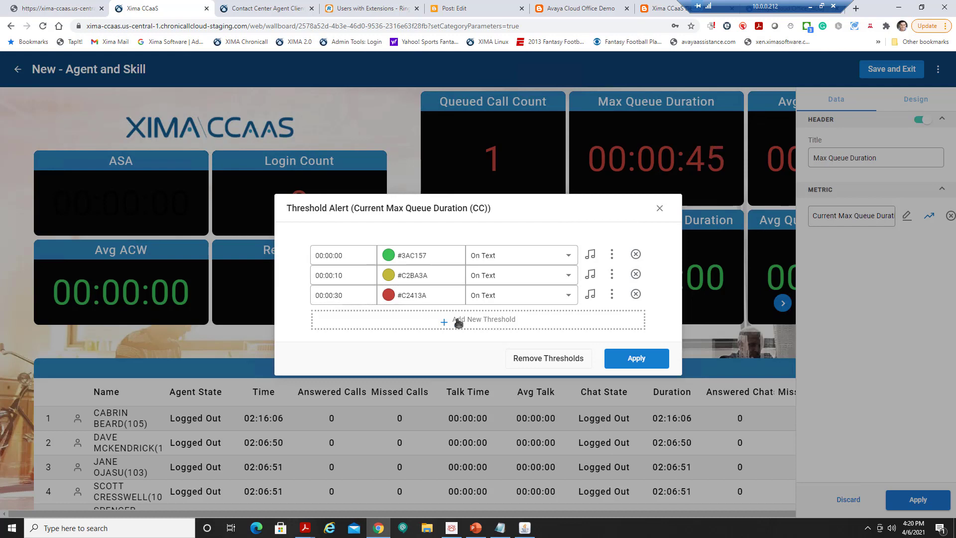
Keep the first threshold colouring the text, with no audio notification added.
{"action": "left_click", "coordinate": [513, 260]}
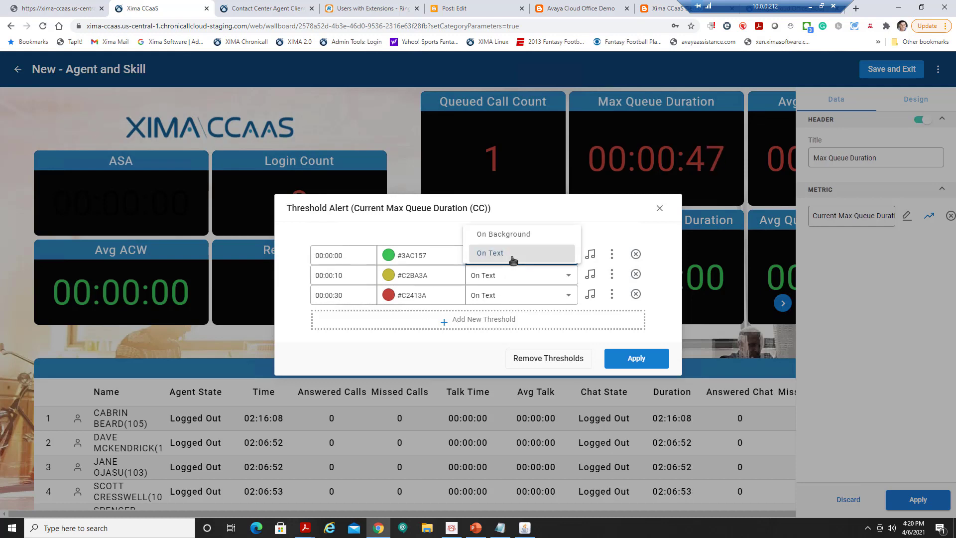
{"action": "left_click", "coordinate": [604, 259]}
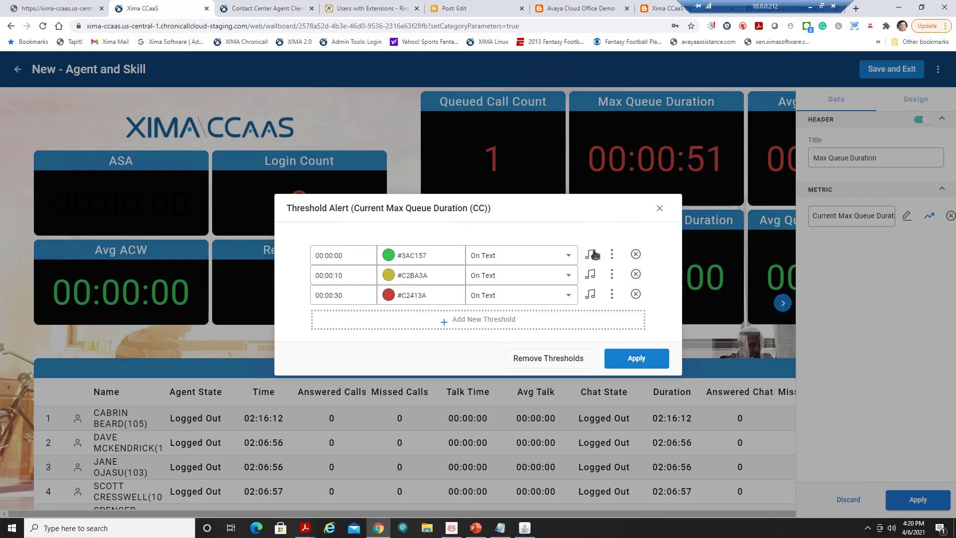
{"action": "left_click", "coordinate": [591, 255]}
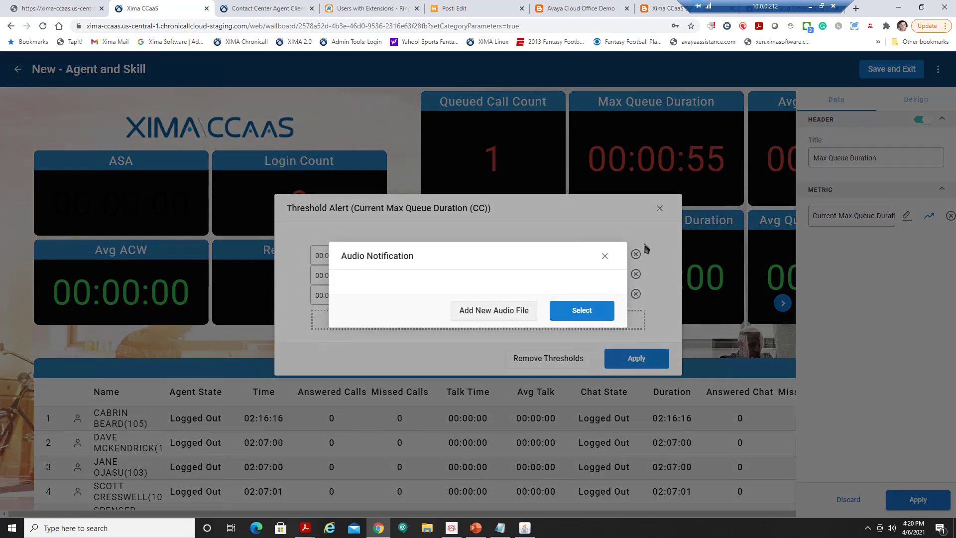
{"action": "left_click", "coordinate": [604, 256]}
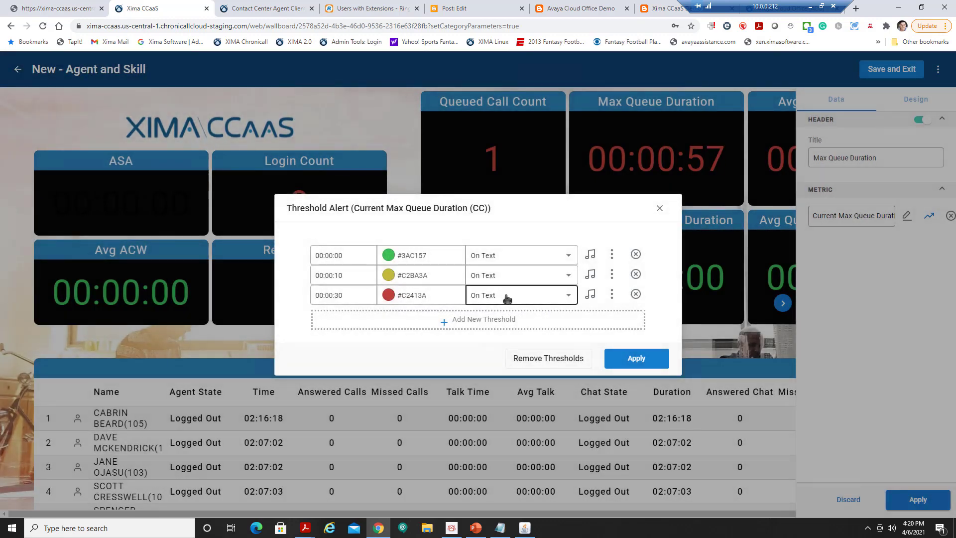
Apply the threshold alerts and tile changes, save the wallboard, and start another new one.
{"action": "left_click", "coordinate": [648, 363]}
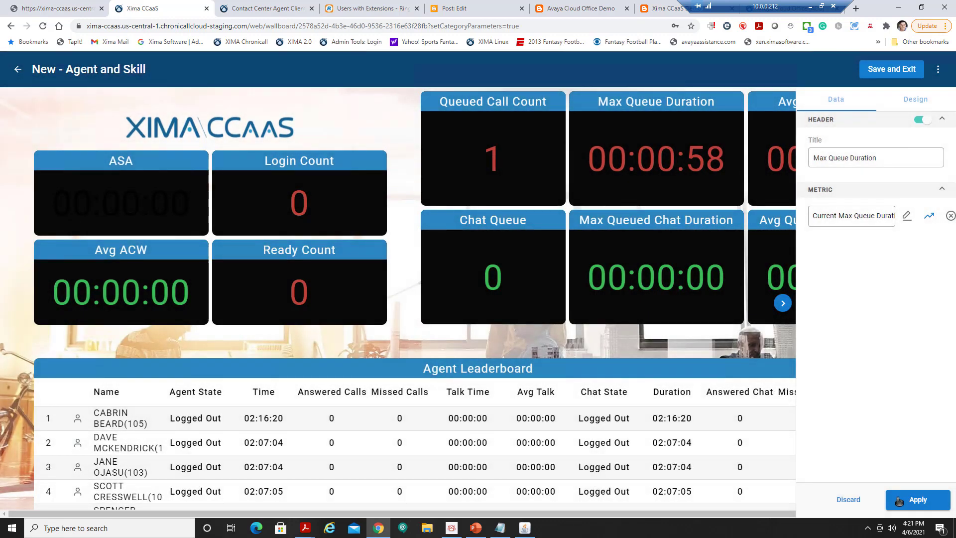
{"action": "left_click", "coordinate": [902, 503]}
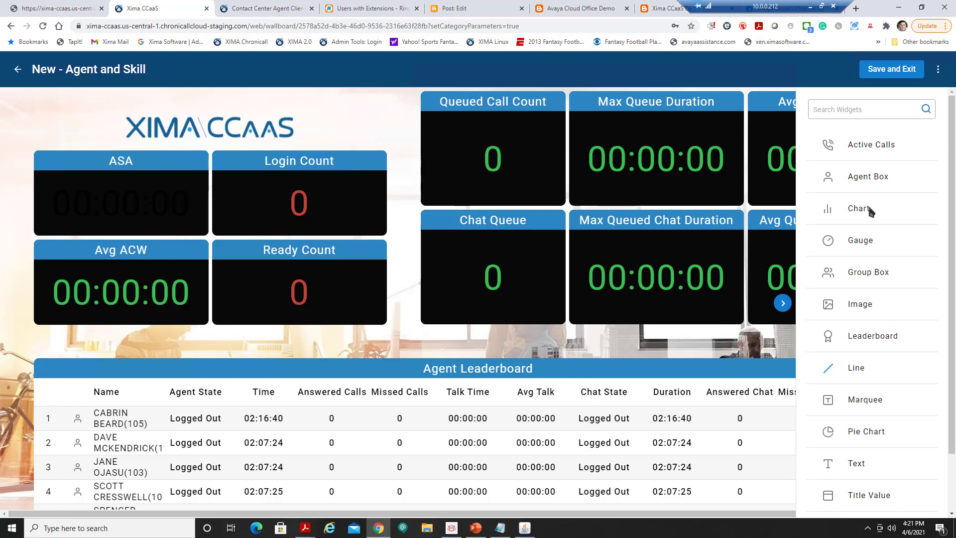
{"action": "left_click", "coordinate": [895, 70]}
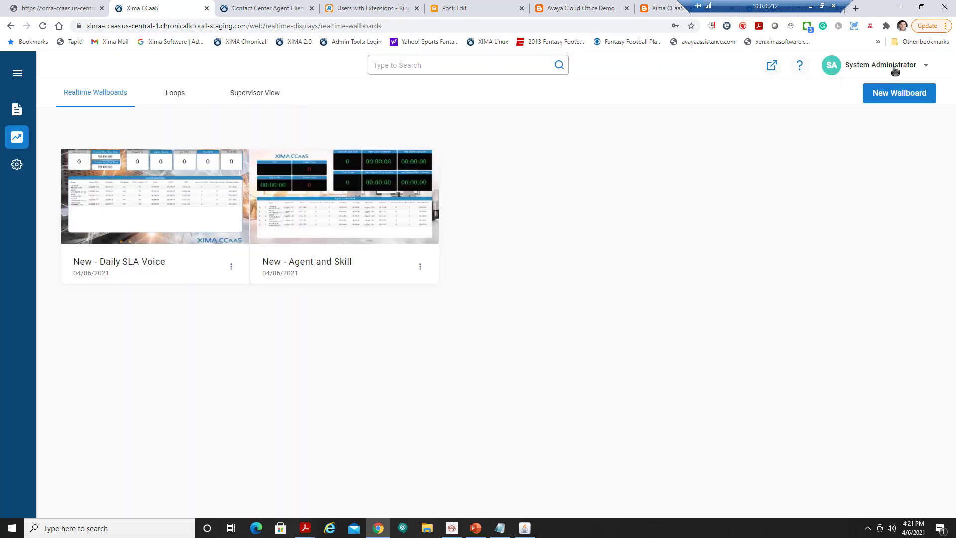
{"action": "left_click", "coordinate": [897, 99]}
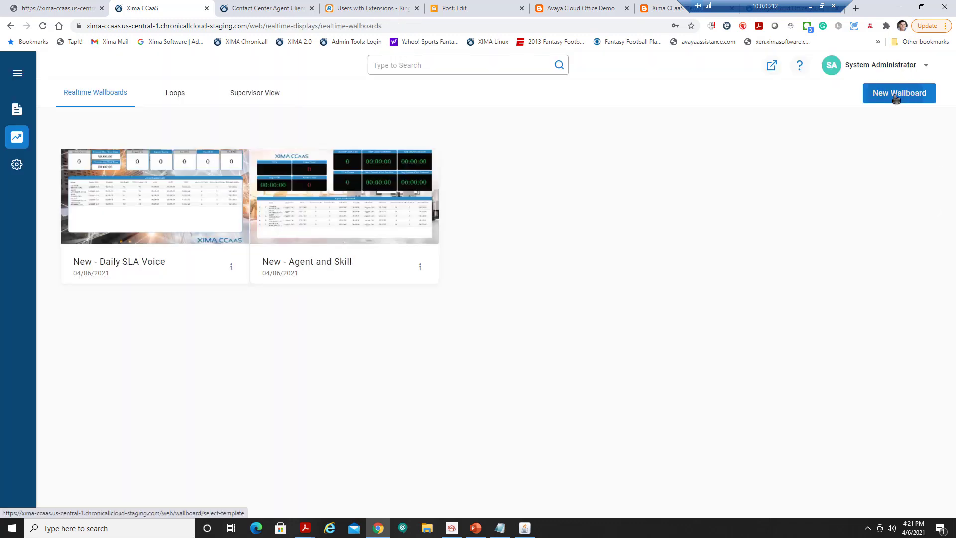
Create a Custom wallboard titled 'Training' with Tower.jpg as its background image.
{"action": "left_click", "coordinate": [160, 159]}
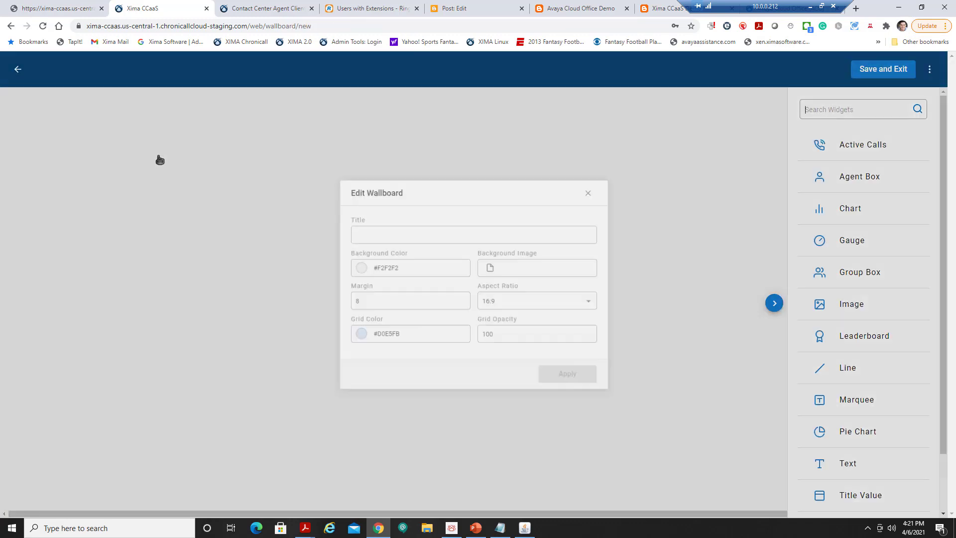
{"action": "left_click", "coordinate": [362, 229]}
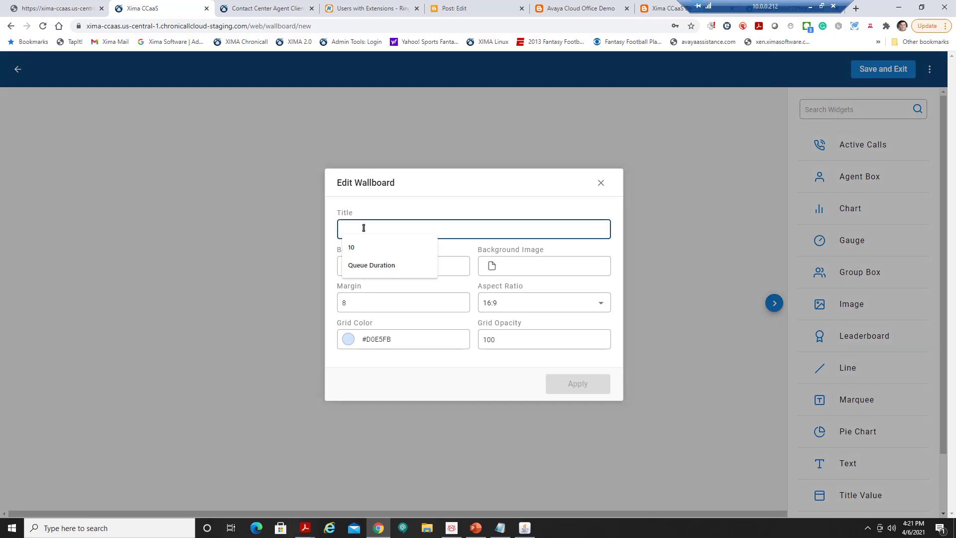
{"action": "type", "text": "Training"}
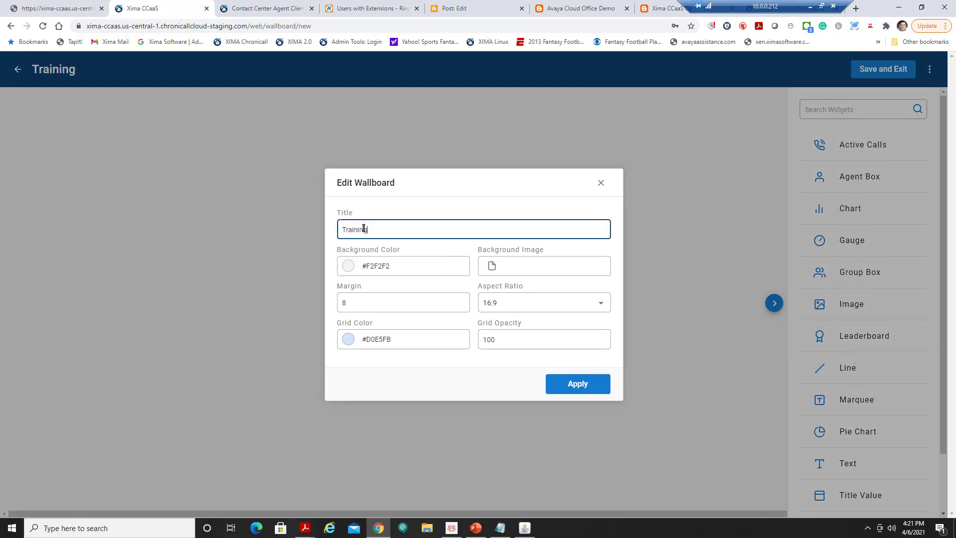
{"action": "left_click", "coordinate": [491, 269]}
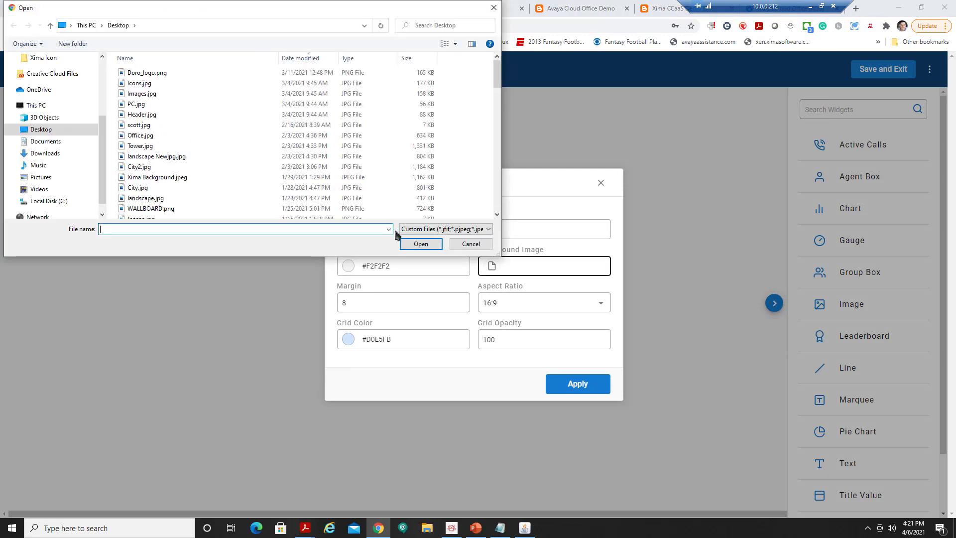
{"action": "left_click", "coordinate": [140, 145]}
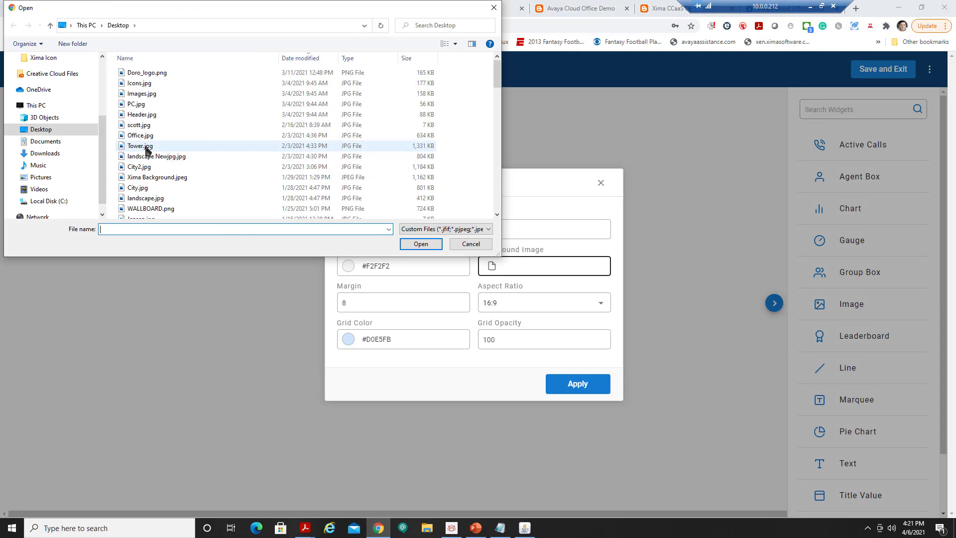
{"action": "left_click", "coordinate": [407, 244]}
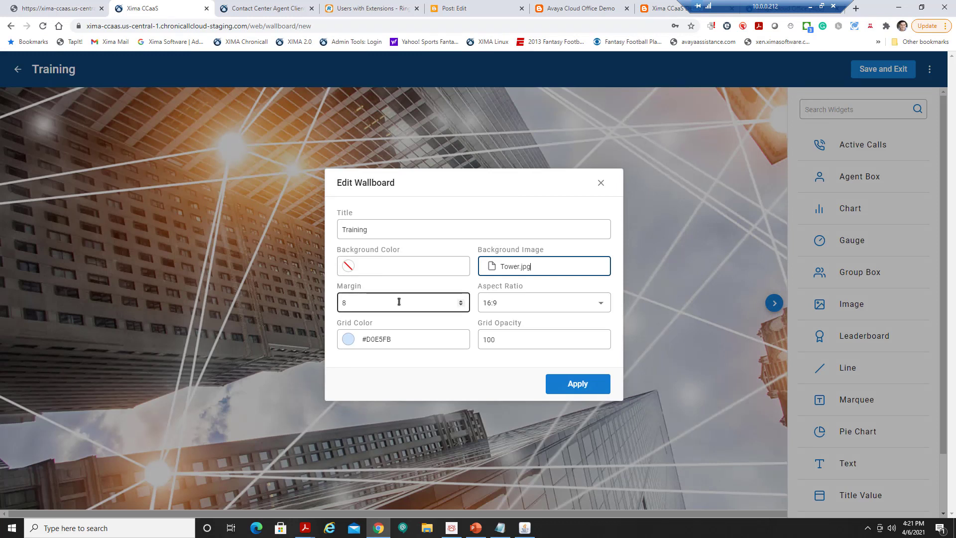
{"action": "left_click", "coordinate": [577, 386]}
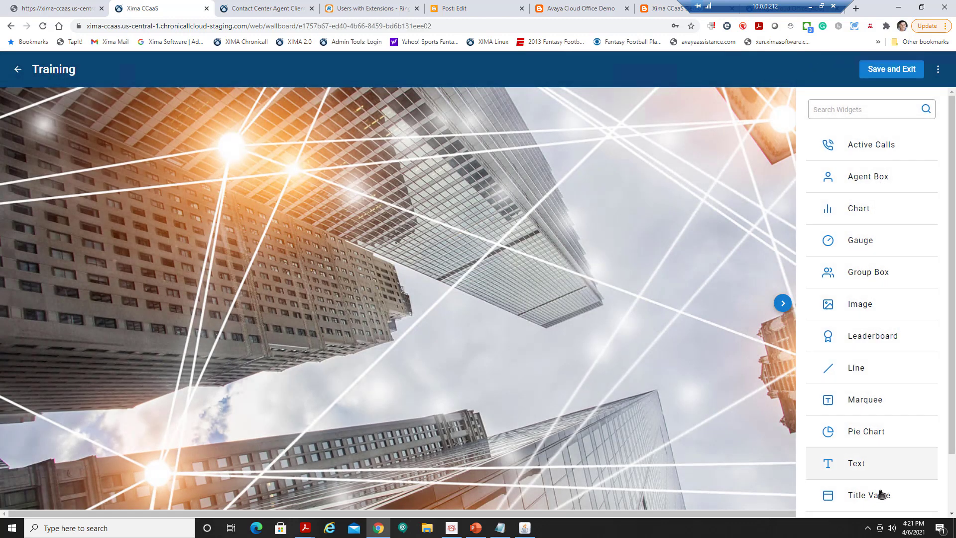
Add a large leaderboard widget spanning the wallboard and title it 'Leaderboard'.
{"action": "left_click", "coordinate": [881, 342]}
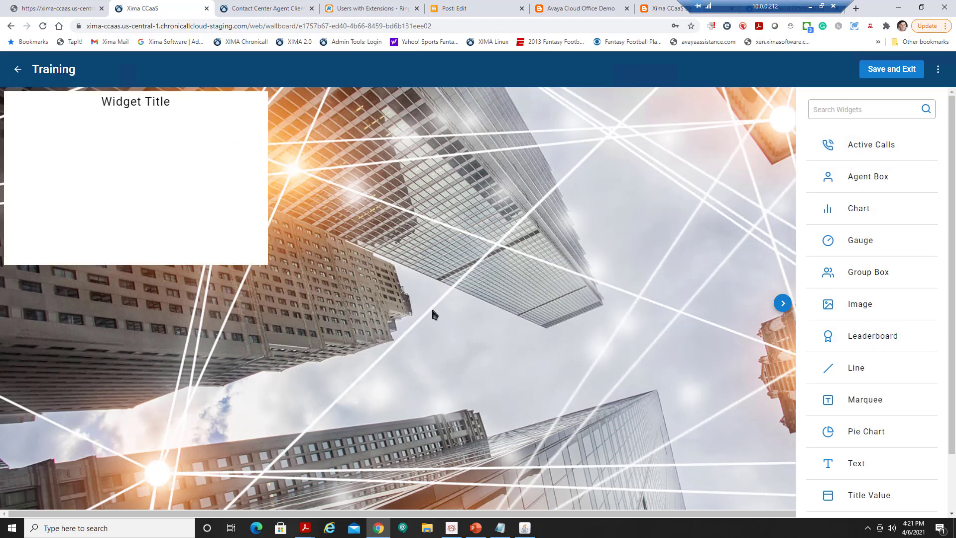
{"action": "left_click_drag", "start_coordinate": [267, 266], "coordinate": [810, 369]}
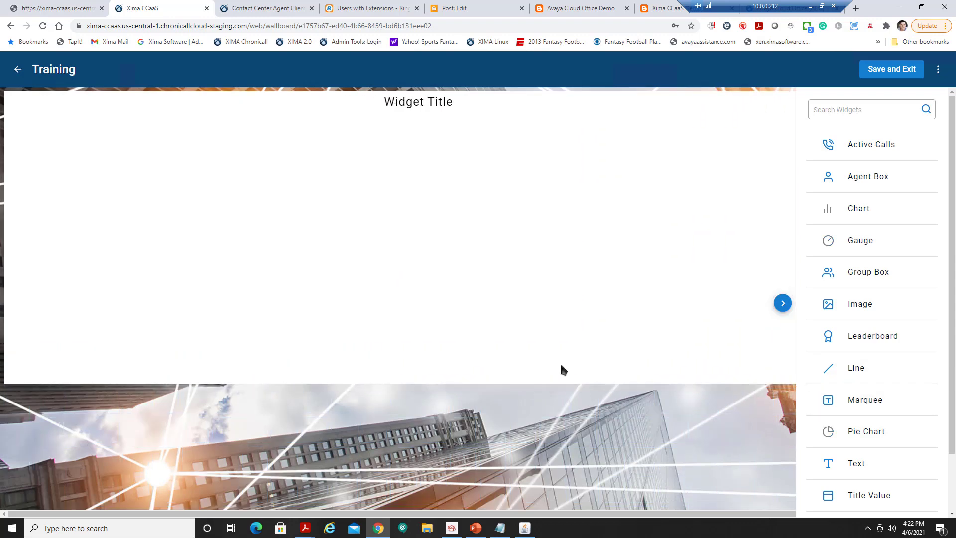
{"action": "left_click", "coordinate": [534, 295]}
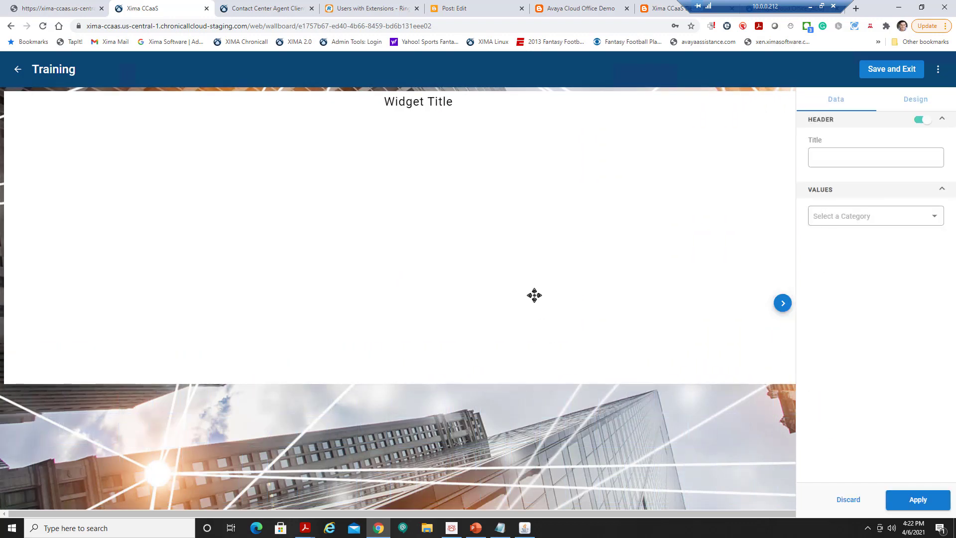
{"action": "left_click", "coordinate": [813, 156]}
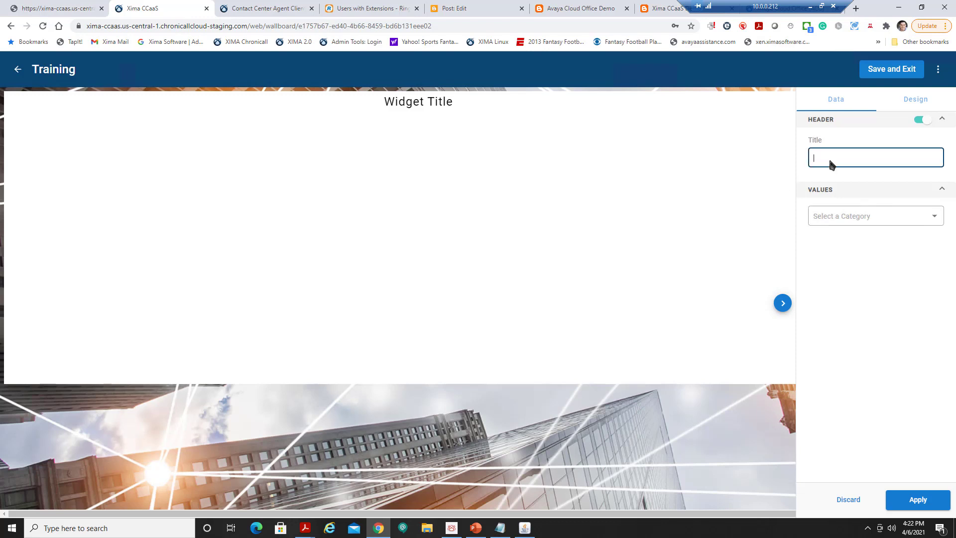
{"action": "type", "text": "Leaderboard"}
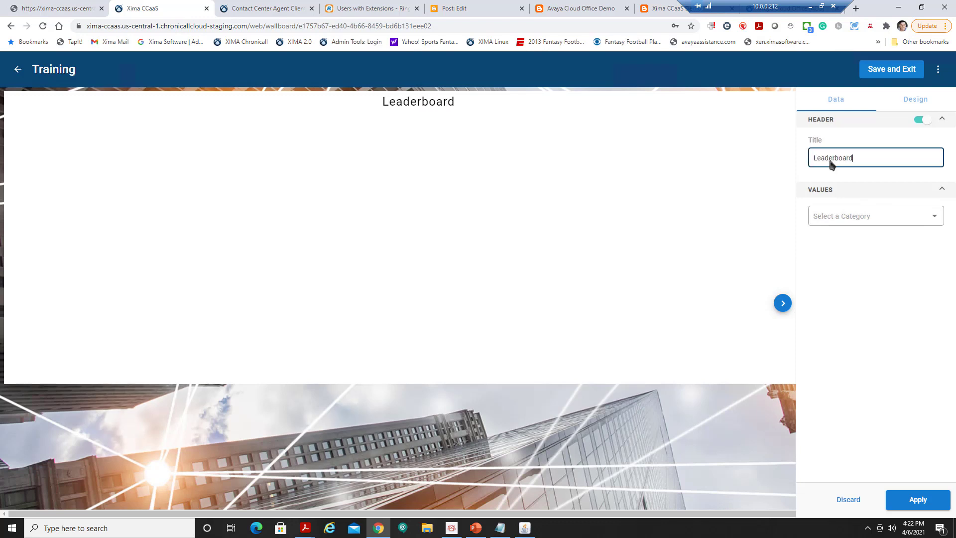
Set the leaderboard to list all five agents, including offline agents.
{"action": "left_click", "coordinate": [911, 222]}
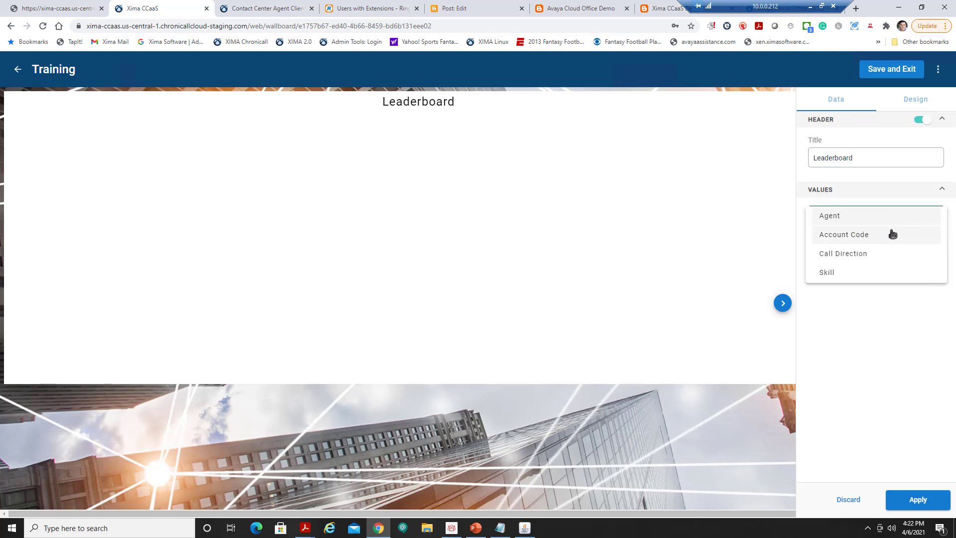
{"action": "left_click", "coordinate": [846, 217]}
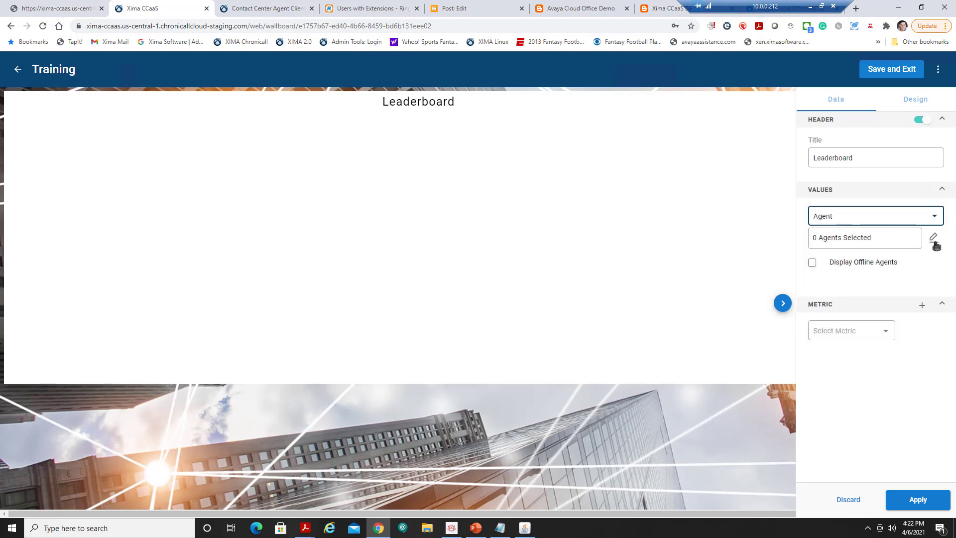
{"action": "left_click", "coordinate": [934, 239]}
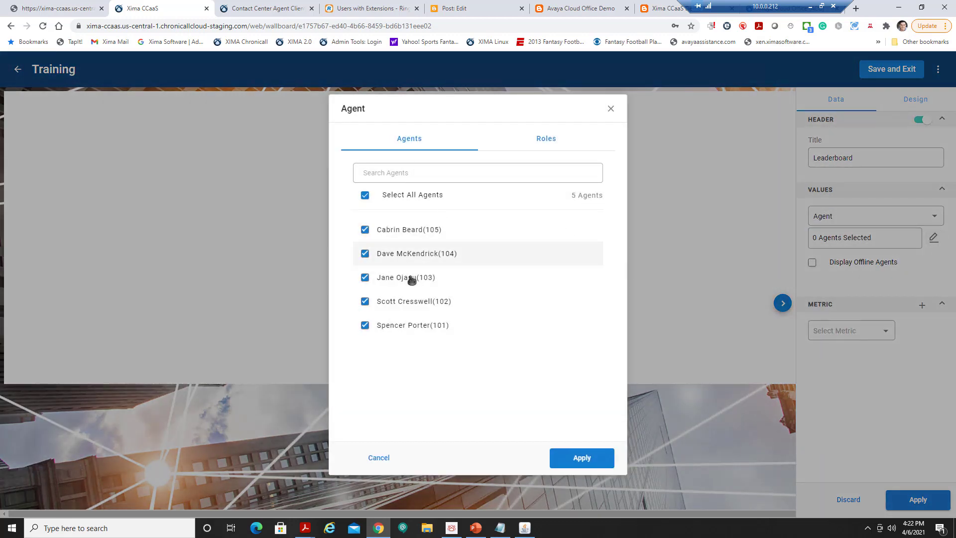
{"action": "left_click", "coordinate": [561, 459]}
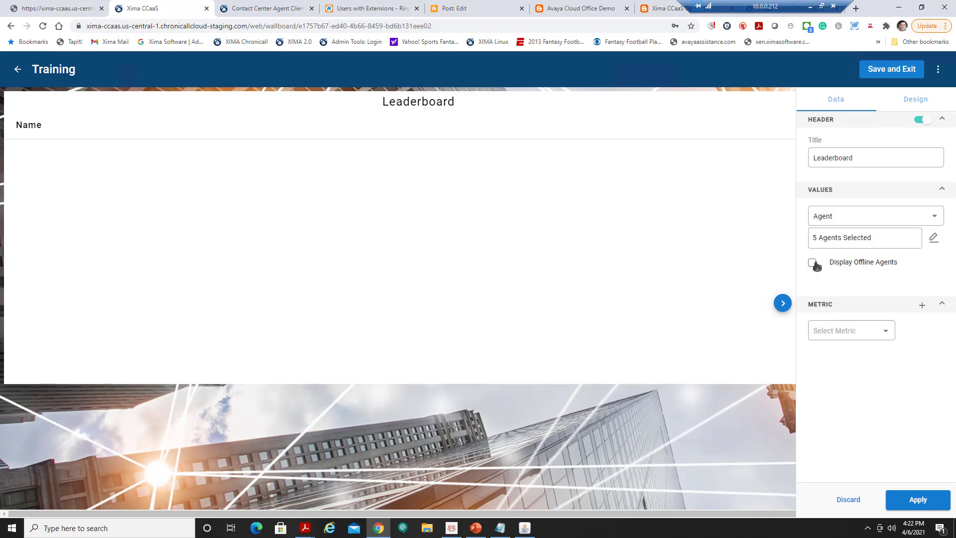
{"action": "left_click", "coordinate": [812, 262]}
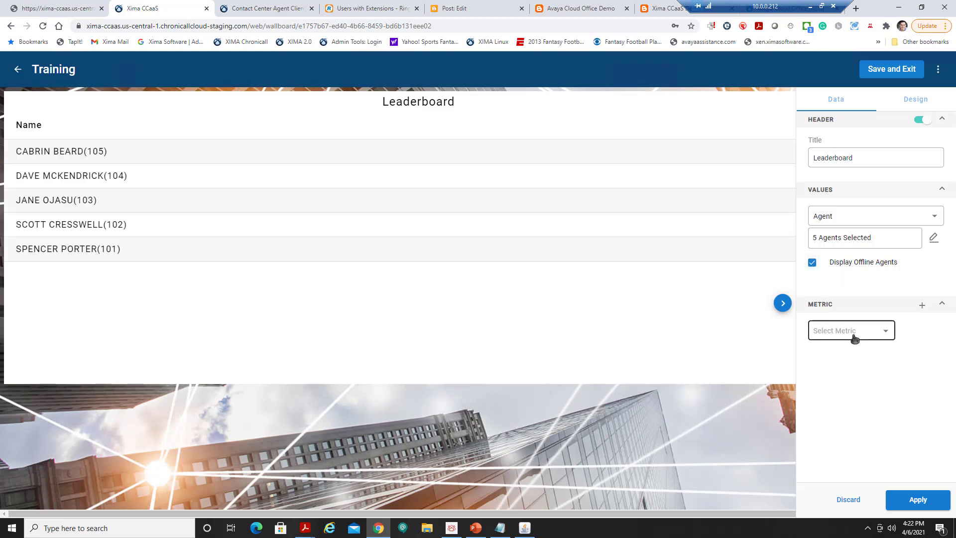
Add an Agent State metric column to the leaderboard.
{"action": "left_click", "coordinate": [883, 338]}
{"action": "scroll", "coordinate": [893, 351], "scroll_direction": "down", "scroll_amount": 5}
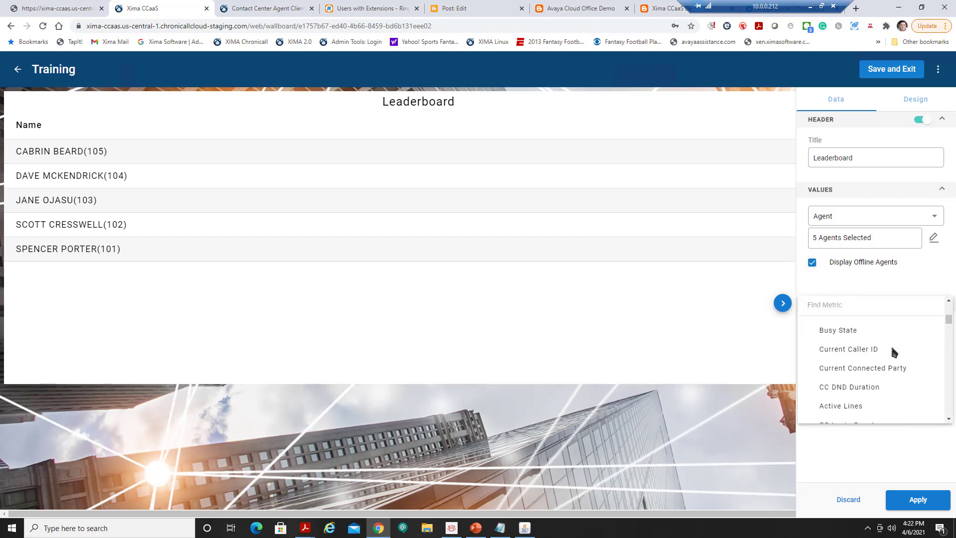
{"action": "scroll", "coordinate": [893, 352], "scroll_direction": "down", "scroll_amount": 8}
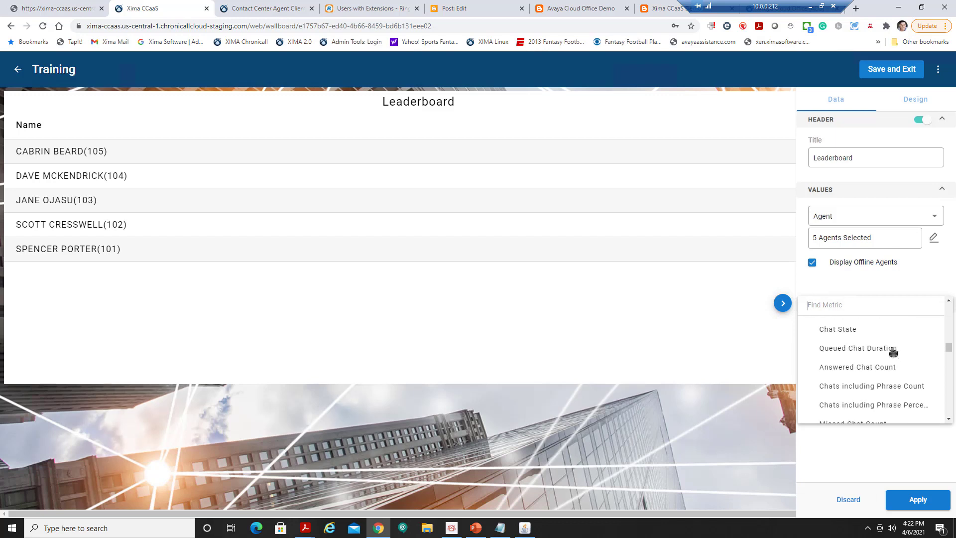
{"action": "scroll", "coordinate": [894, 352], "scroll_direction": "down", "scroll_amount": 3}
{"action": "scroll", "coordinate": [894, 353], "scroll_direction": "up", "scroll_amount": 3}
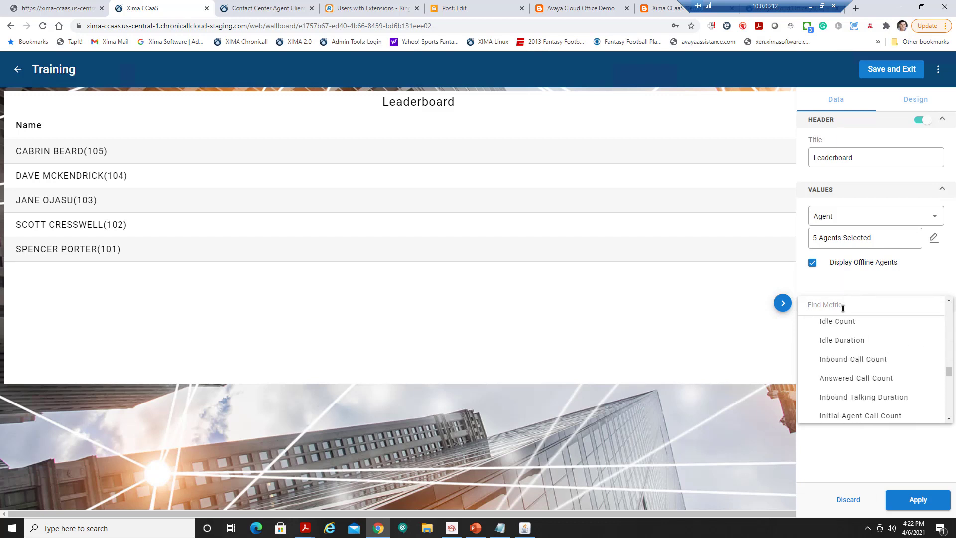
{"action": "type", "text": "call"}
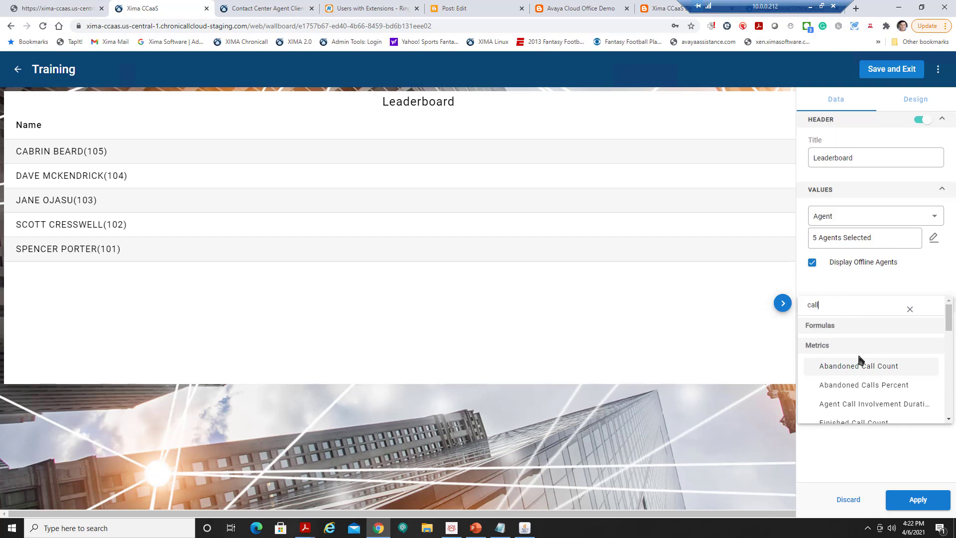
{"action": "left_click", "coordinate": [910, 310]}
{"action": "type", "text": "stat"}
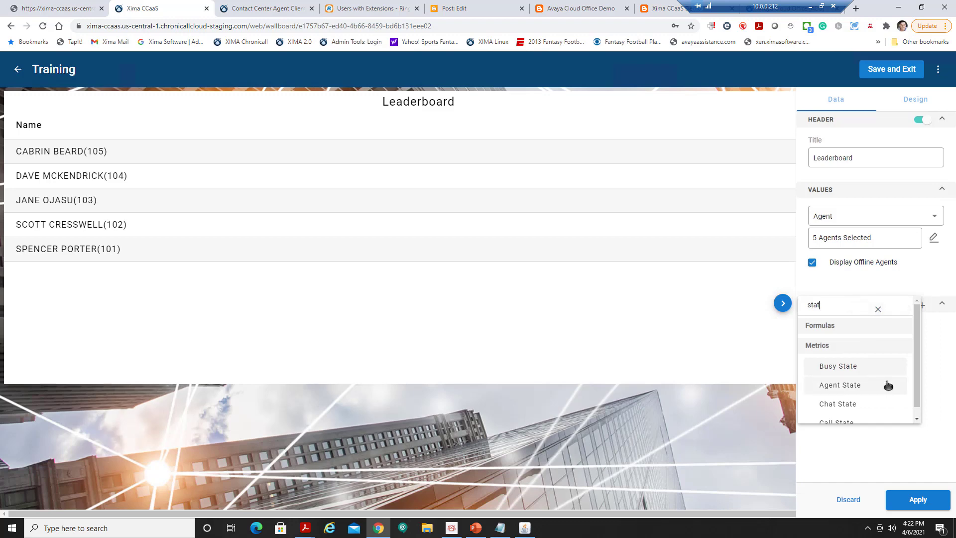
{"action": "scroll", "coordinate": [885, 384], "scroll_direction": "down", "scroll_amount": 1}
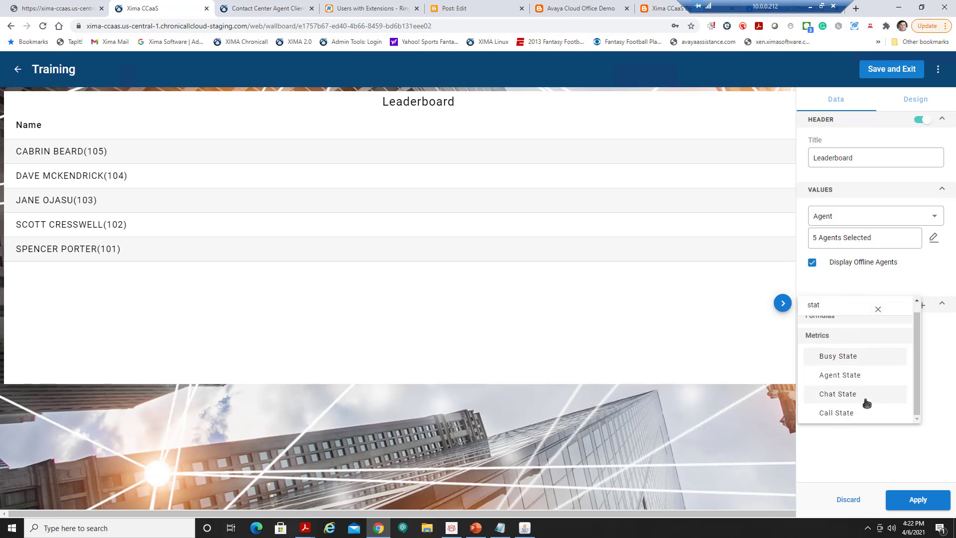
{"action": "left_click", "coordinate": [854, 381]}
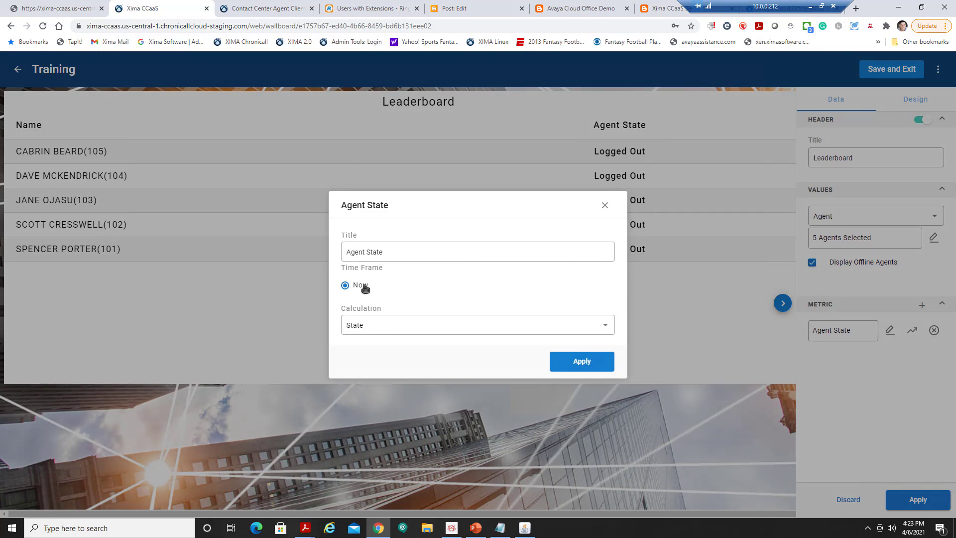
{"action": "left_click", "coordinate": [579, 365]}
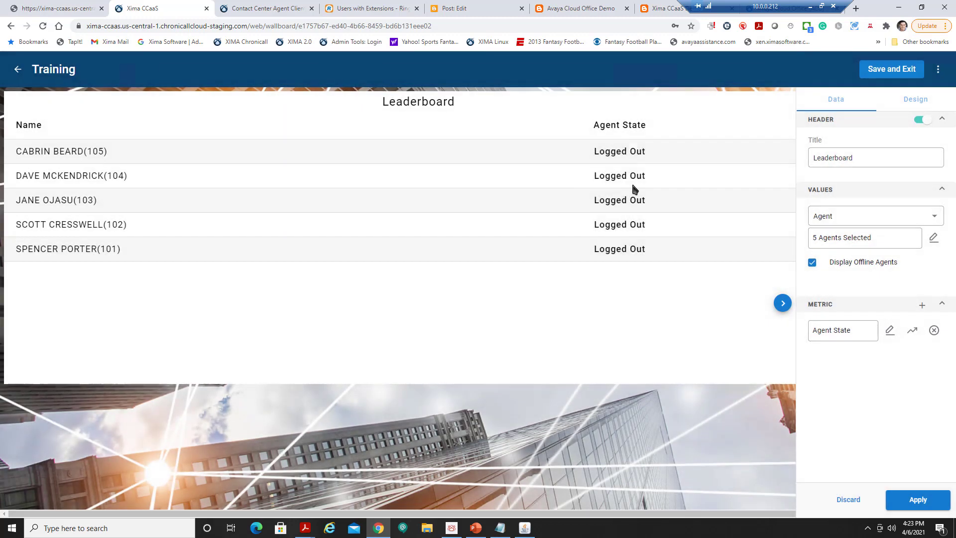
Add a second Agent State metric with State Duration calculation, titled 'Duration'.
{"action": "left_click", "coordinate": [923, 305]}
{"action": "left_click", "coordinate": [859, 352]}
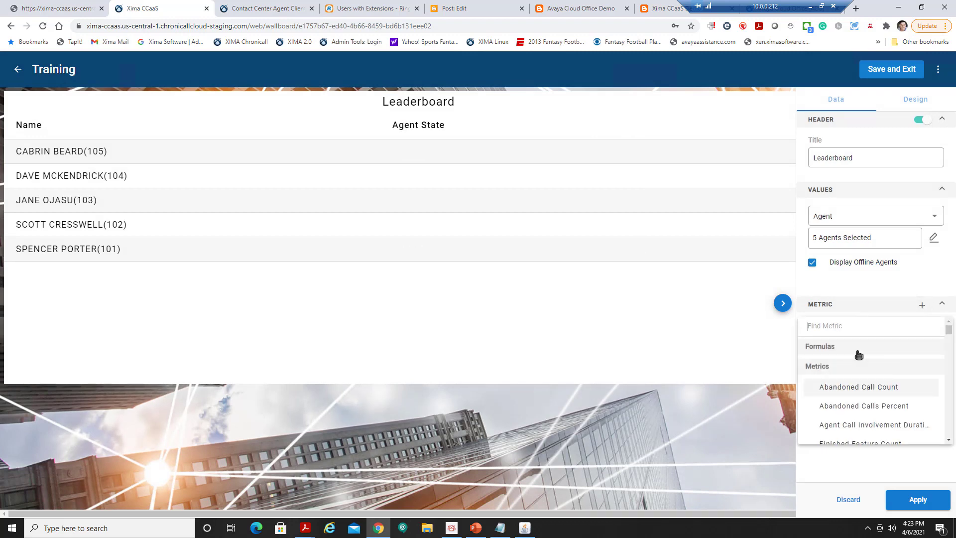
{"action": "type", "text": "state"}
{"action": "left_click", "coordinate": [853, 410]}
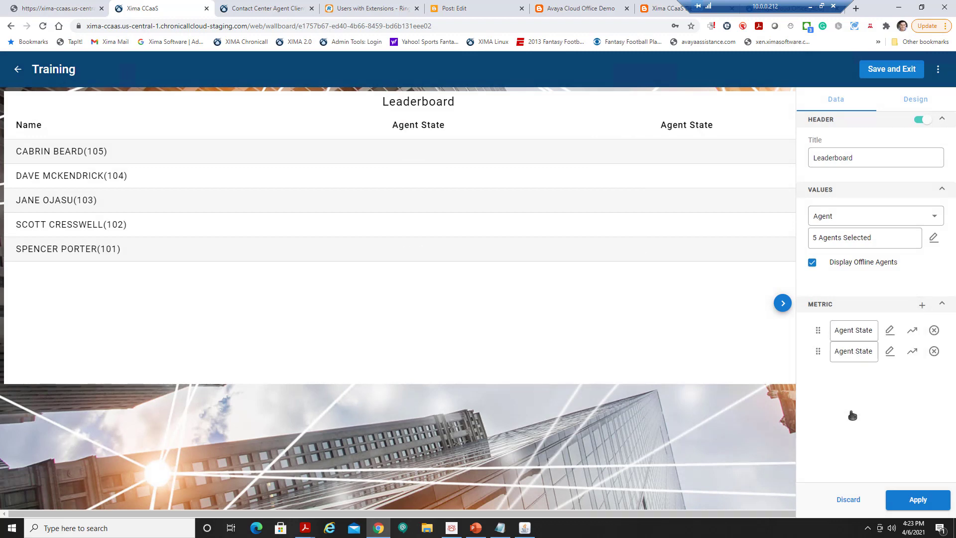
{"action": "left_click", "coordinate": [546, 330]}
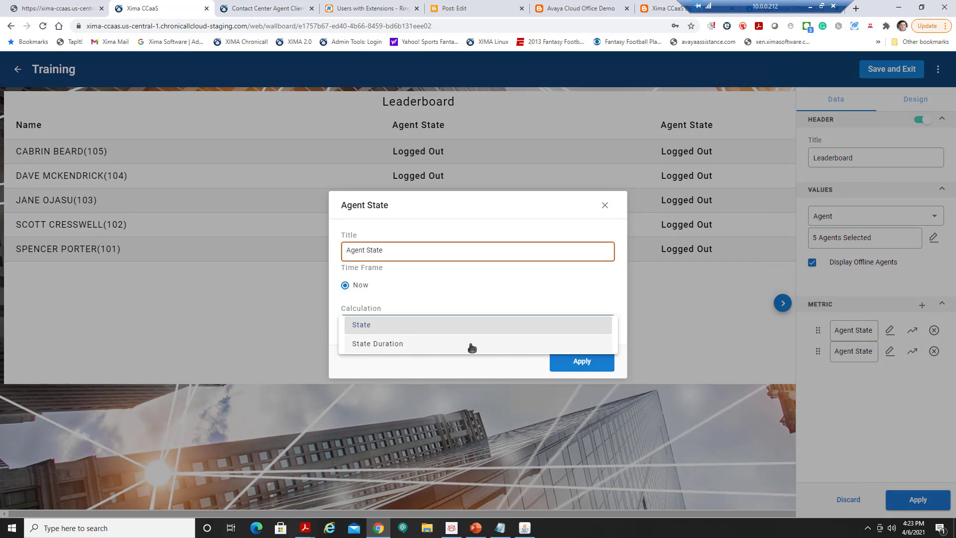
{"action": "left_click", "coordinate": [469, 343]}
{"action": "left_click_drag", "start_coordinate": [408, 253], "coordinate": [320, 250]}
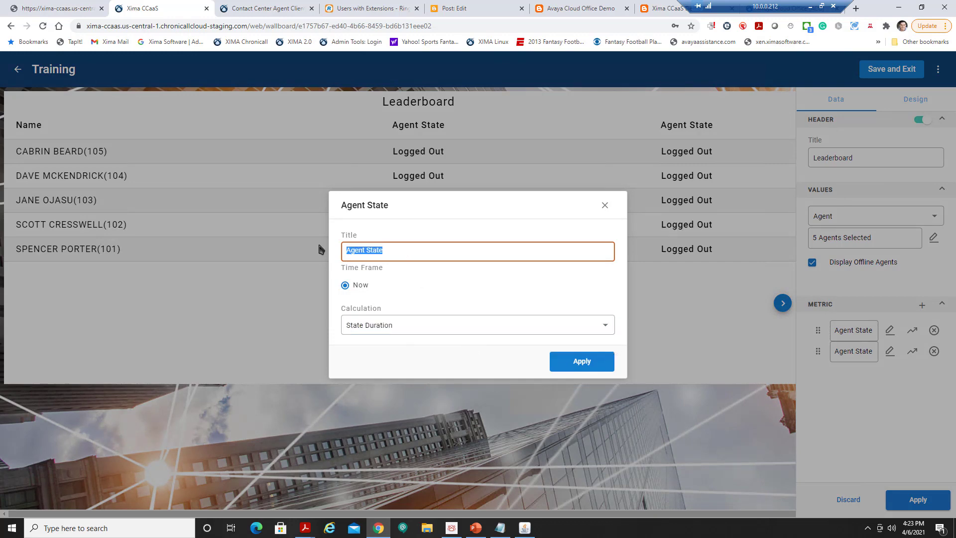
{"action": "type", "text": "Duration"}
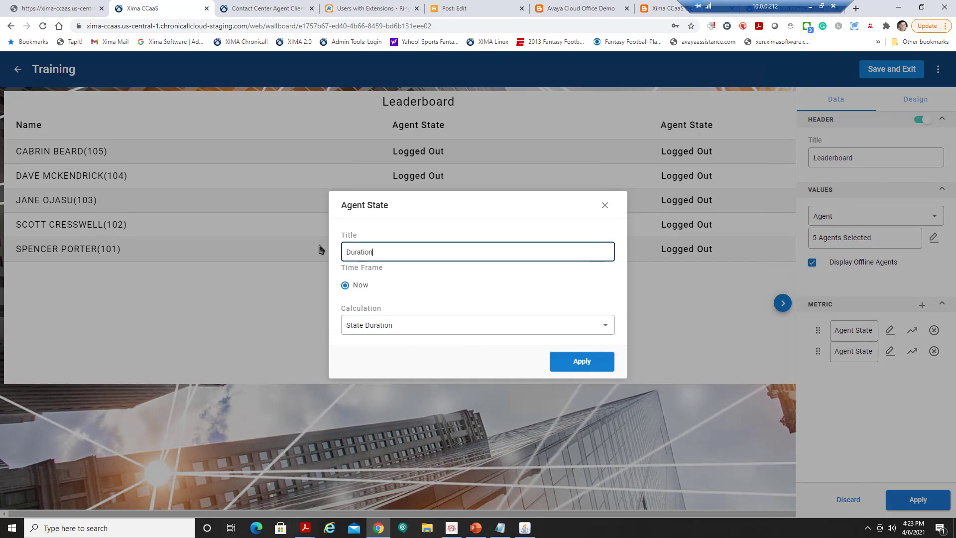
{"action": "left_click", "coordinate": [573, 366]}
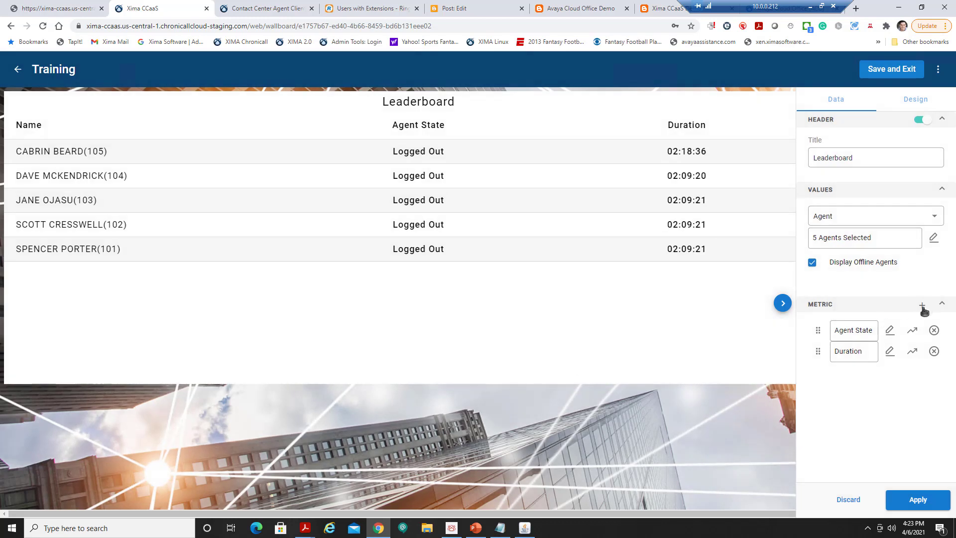
Add Inbound Call Count as a new Leaderboard metric.
{"action": "left_click", "coordinate": [922, 306]}
{"action": "left_click", "coordinate": [881, 372]}
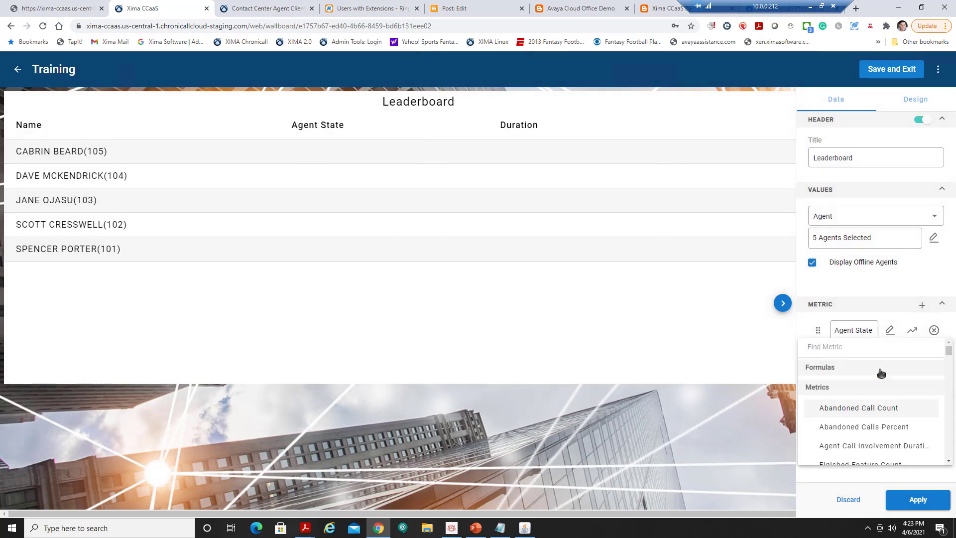
{"action": "type", "text": "inbound"}
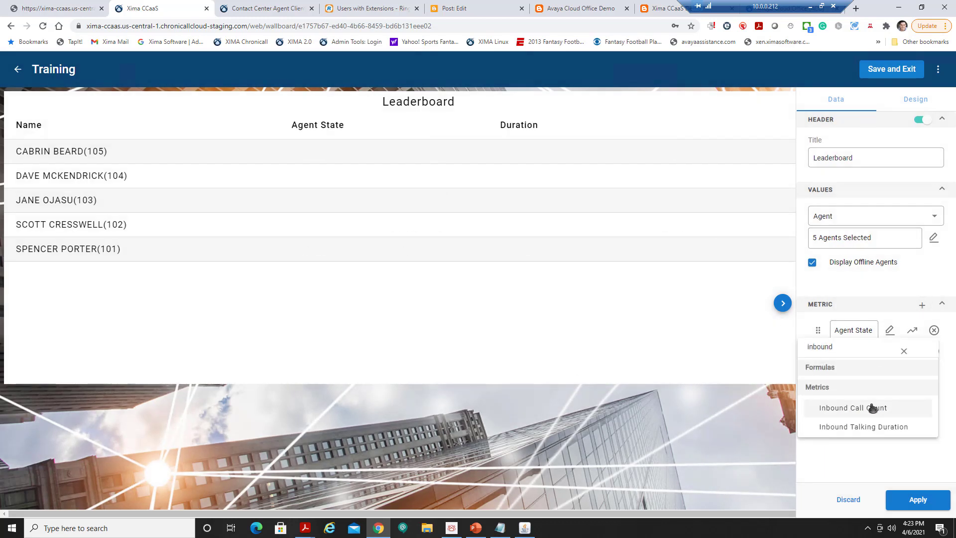
{"action": "left_click", "coordinate": [872, 408]}
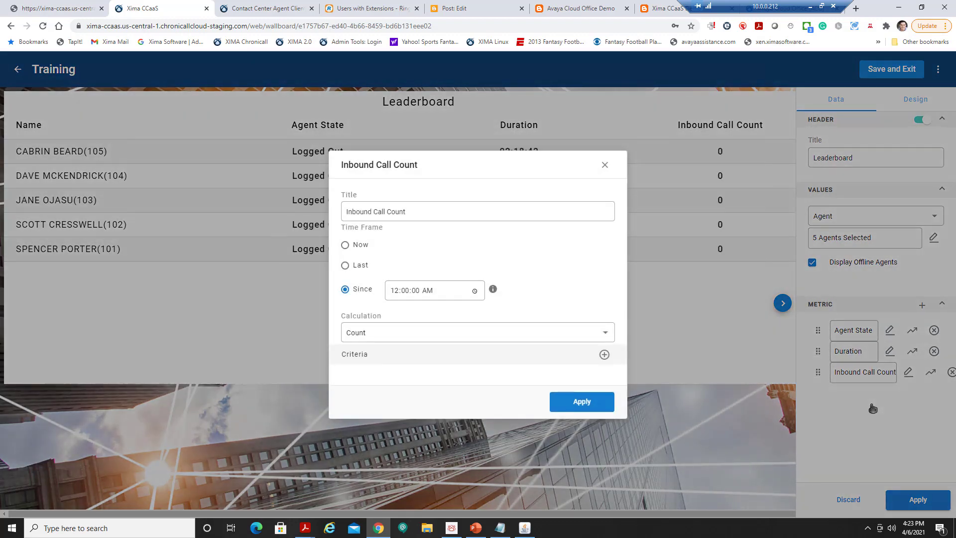
Give Inbound Call Count a Skill criterion set to Technical and apply the metric.
{"action": "left_click", "coordinate": [604, 356]}
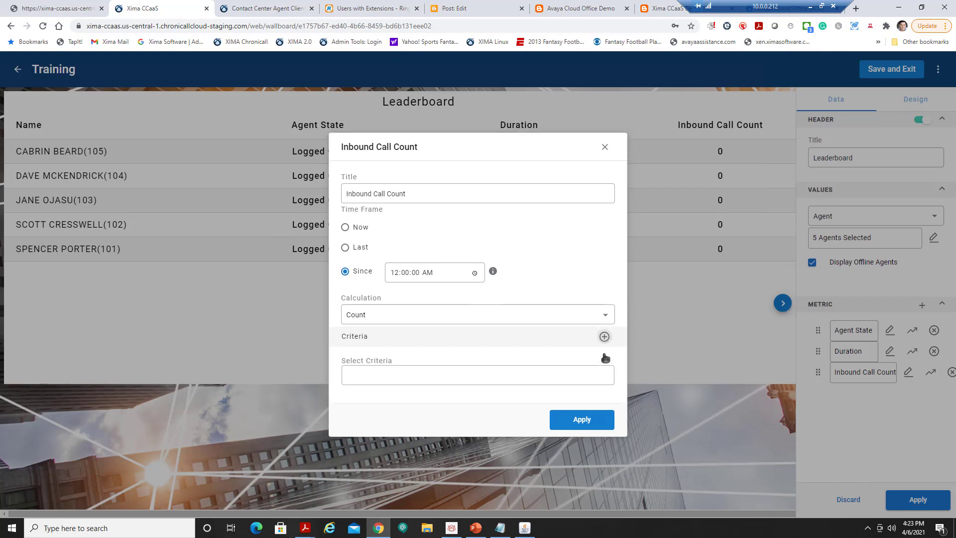
{"action": "left_click", "coordinate": [519, 377]}
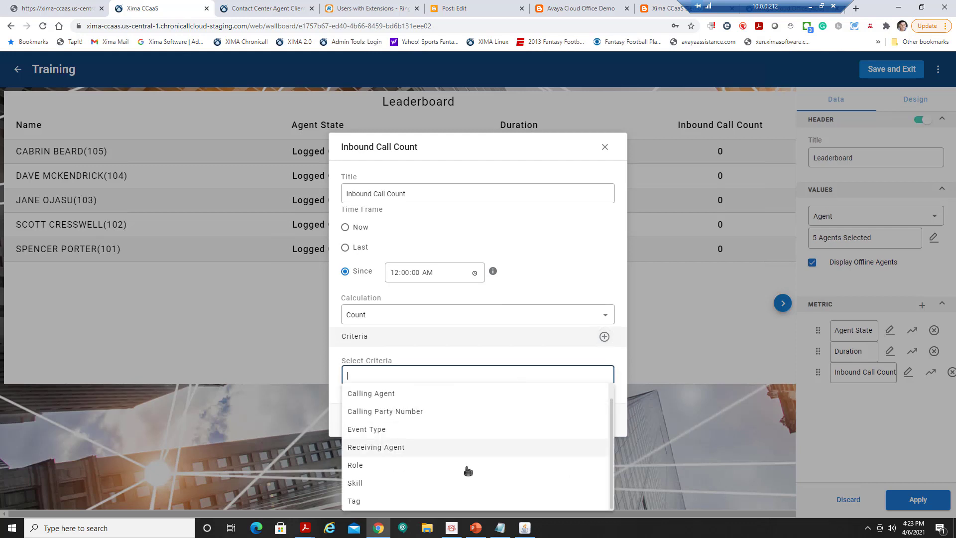
{"action": "scroll", "coordinate": [435, 440], "scroll_direction": "up", "scroll_amount": 1}
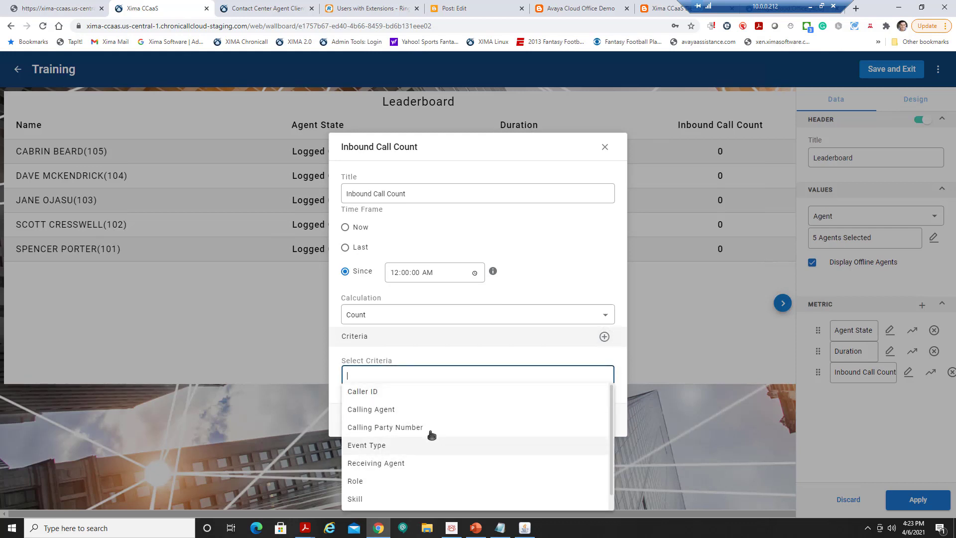
{"action": "scroll", "coordinate": [429, 441], "scroll_direction": "down", "scroll_amount": 1}
{"action": "left_click", "coordinate": [388, 483]}
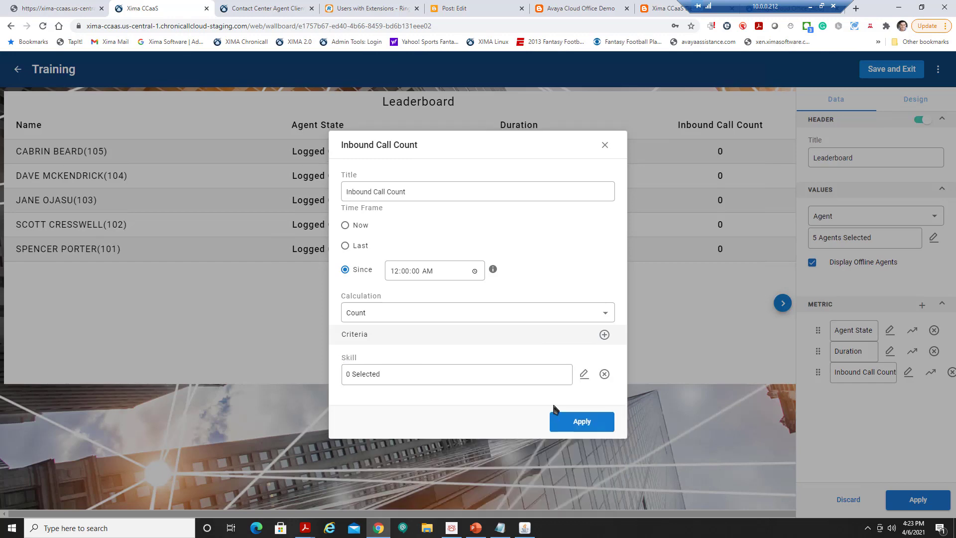
{"action": "left_click", "coordinate": [581, 375]}
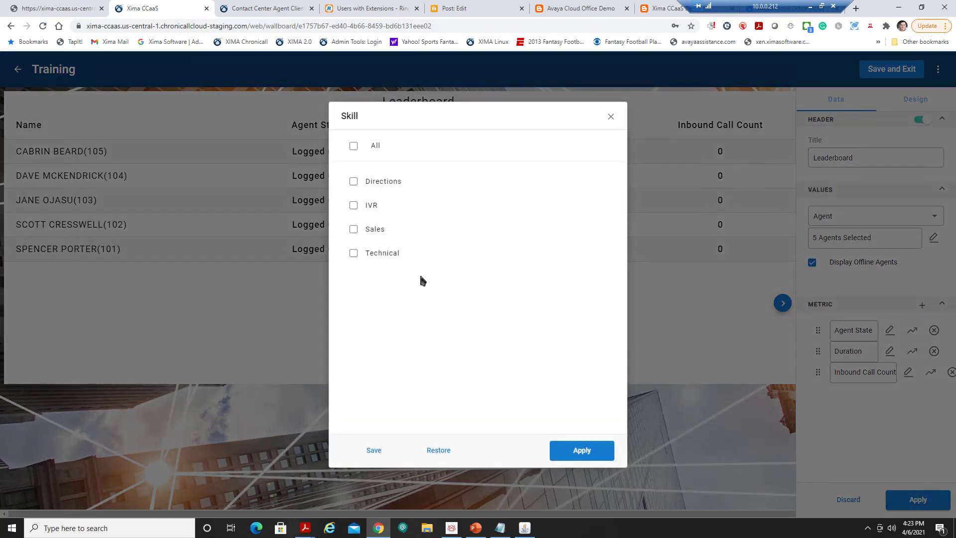
{"action": "left_click", "coordinate": [379, 257]}
{"action": "left_click", "coordinate": [582, 450]}
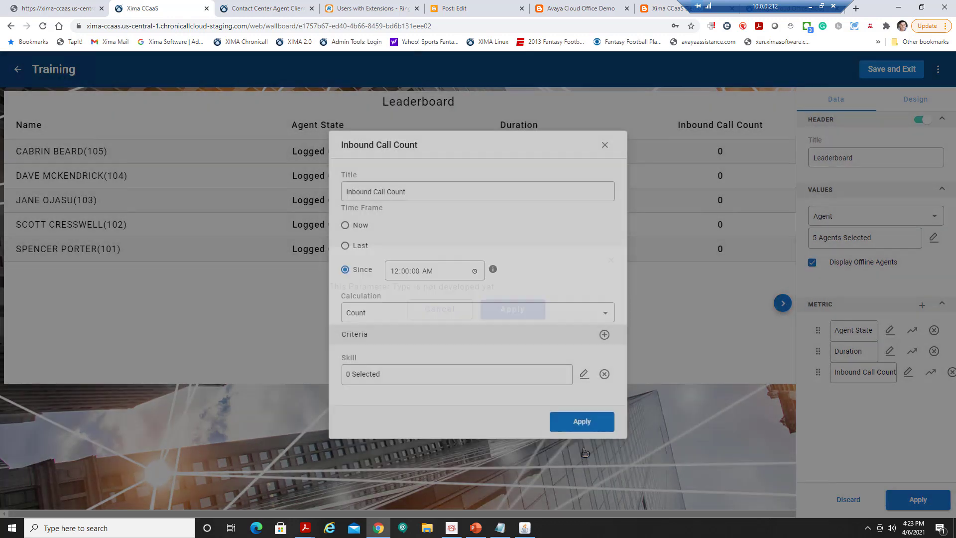
{"action": "left_click", "coordinate": [581, 422]}
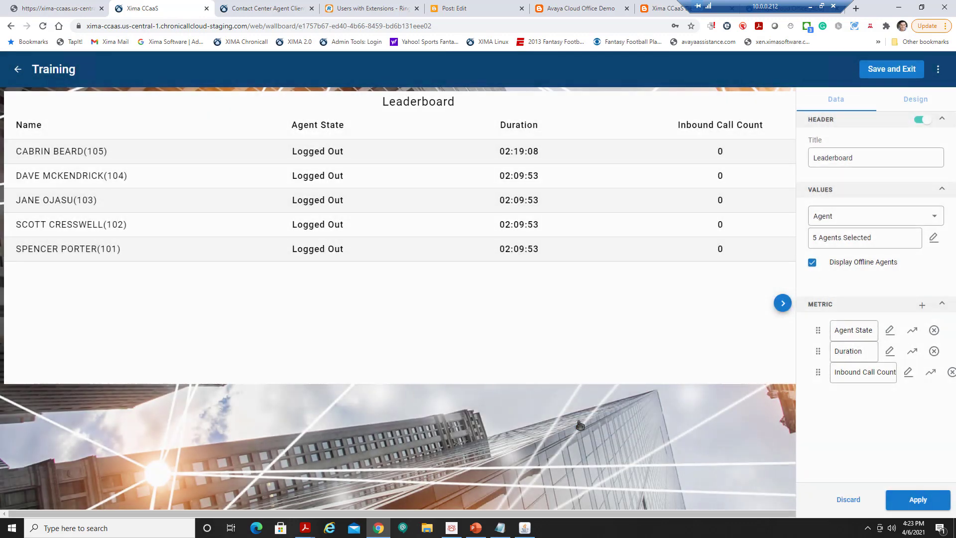
{"action": "left_click", "coordinate": [923, 305]}
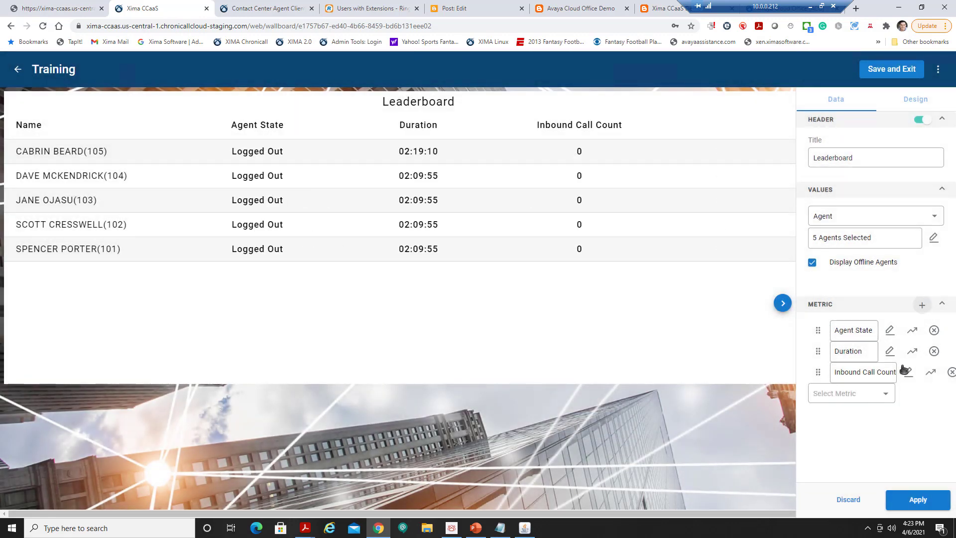
Choose Answered Call Count as the new Leaderboard metric.
{"action": "left_click", "coordinate": [873, 395]}
{"action": "type", "text": "answe"}
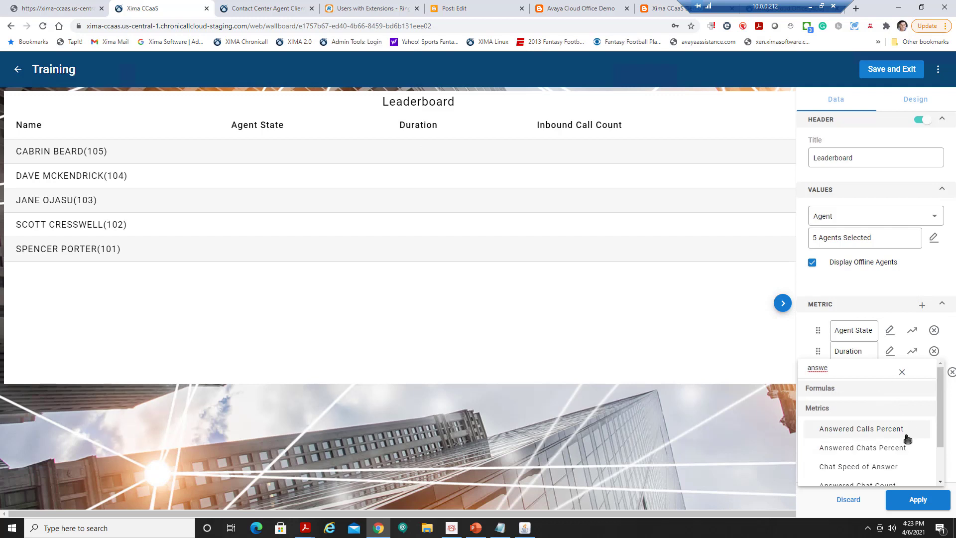
{"action": "scroll", "coordinate": [908, 438], "scroll_direction": "down", "scroll_amount": 1}
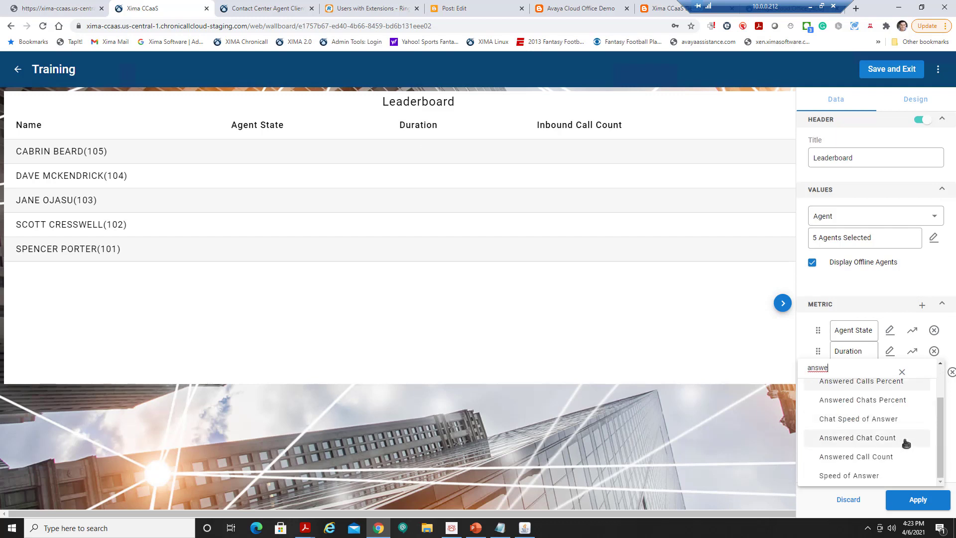
{"action": "left_click", "coordinate": [885, 458]}
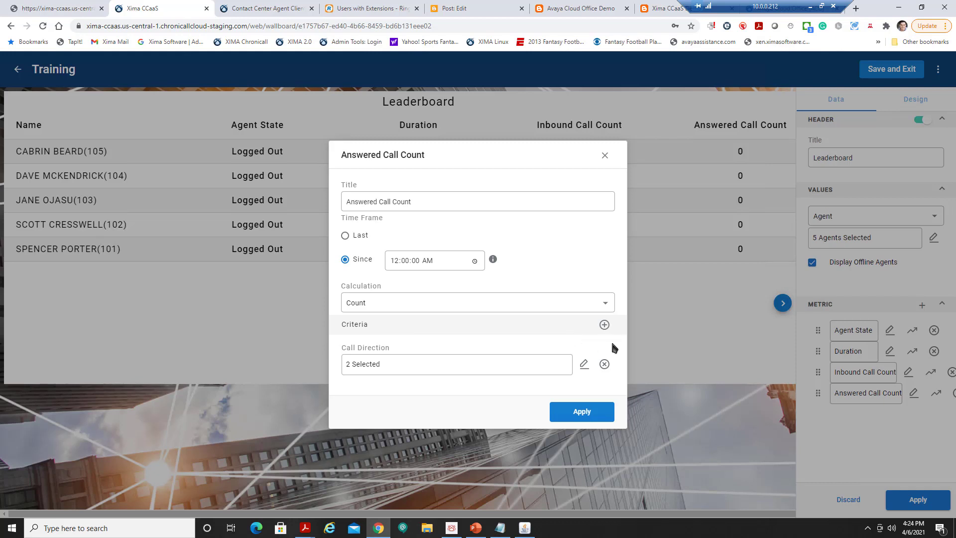
Restrict Answered Call Count to the Technical skill and apply the metric.
{"action": "left_click", "coordinate": [601, 326]}
{"action": "left_click", "coordinate": [434, 348]}
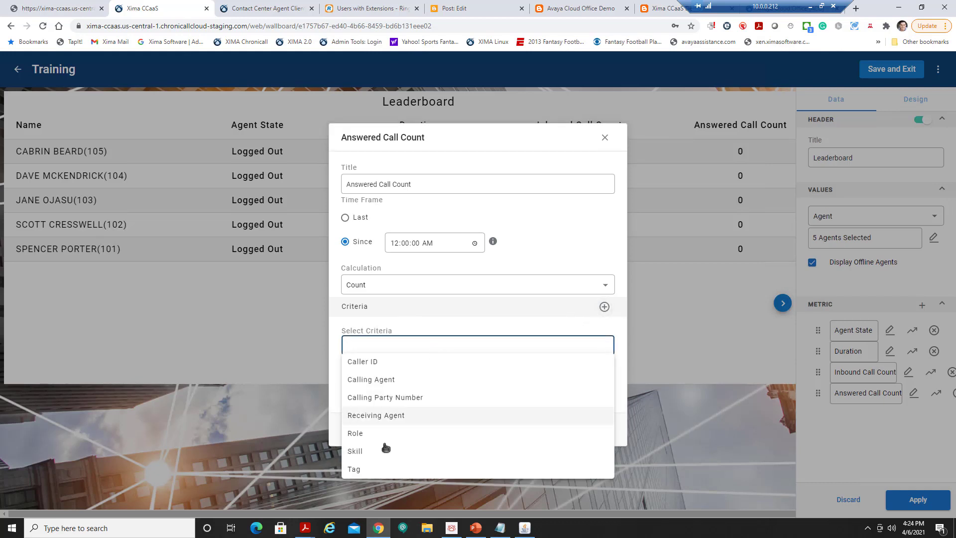
{"action": "left_click", "coordinate": [380, 452]}
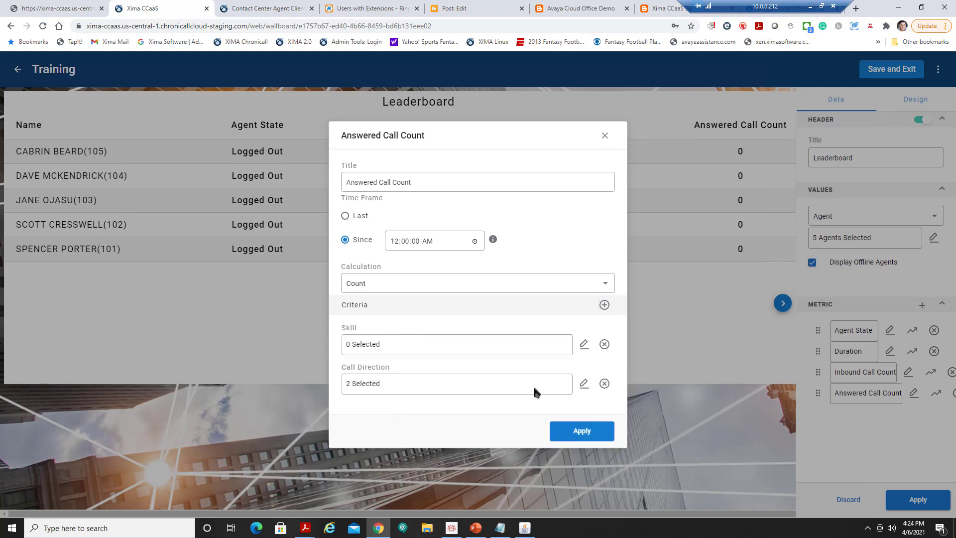
{"action": "left_click", "coordinate": [586, 345]}
{"action": "left_click", "coordinate": [381, 254]}
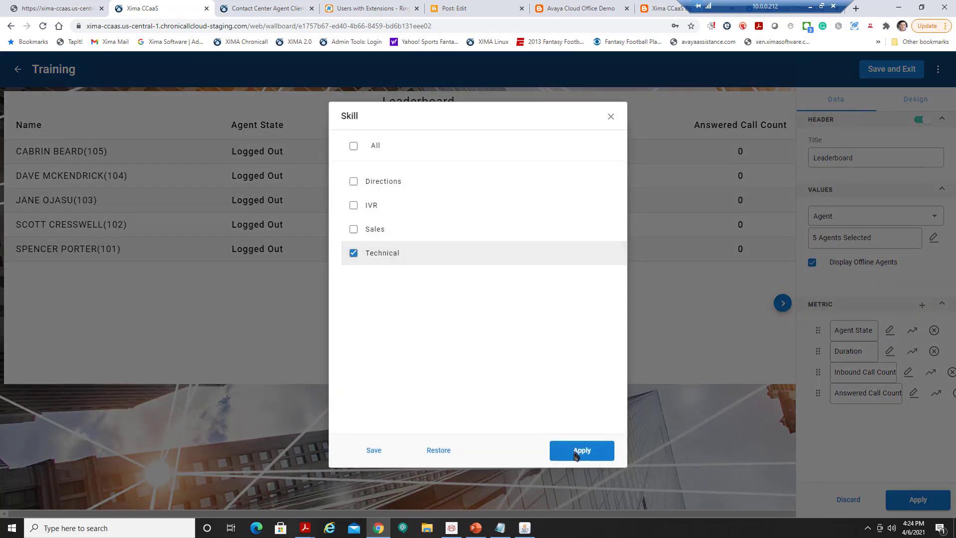
{"action": "left_click", "coordinate": [575, 451]}
{"action": "left_click", "coordinate": [580, 432]}
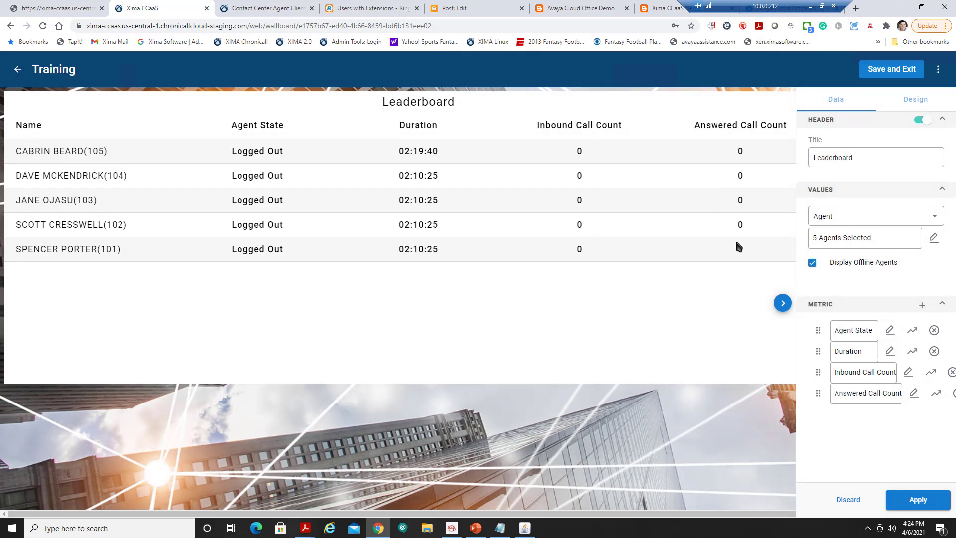
Add Missed Call Count as another Leaderboard metric.
{"action": "left_click", "coordinate": [922, 304]}
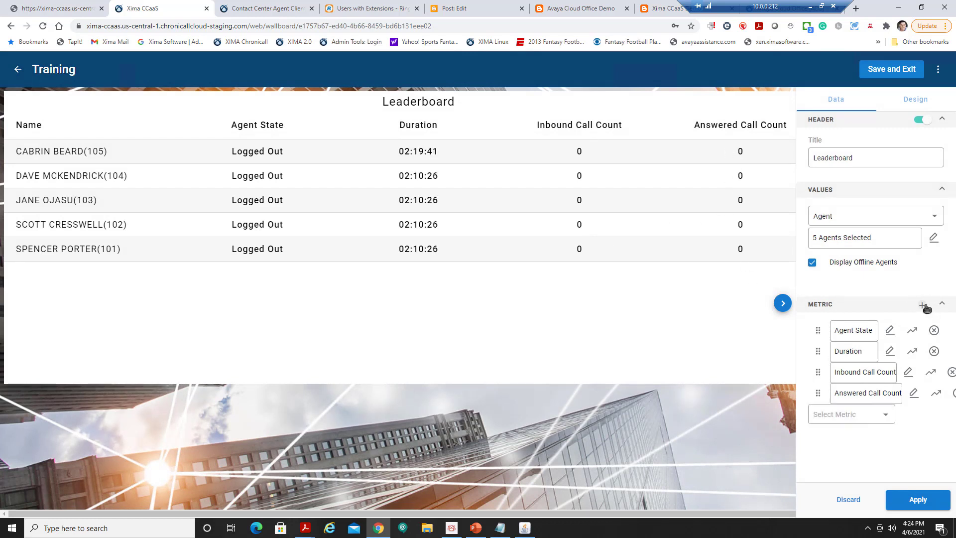
{"action": "left_click", "coordinate": [866, 414]}
{"action": "type", "text": "miss"}
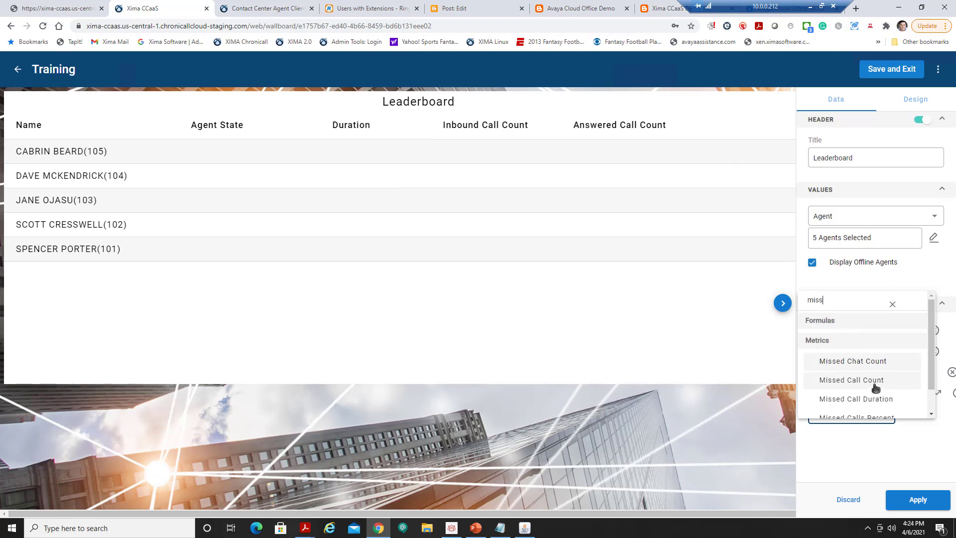
{"action": "left_click", "coordinate": [876, 381]}
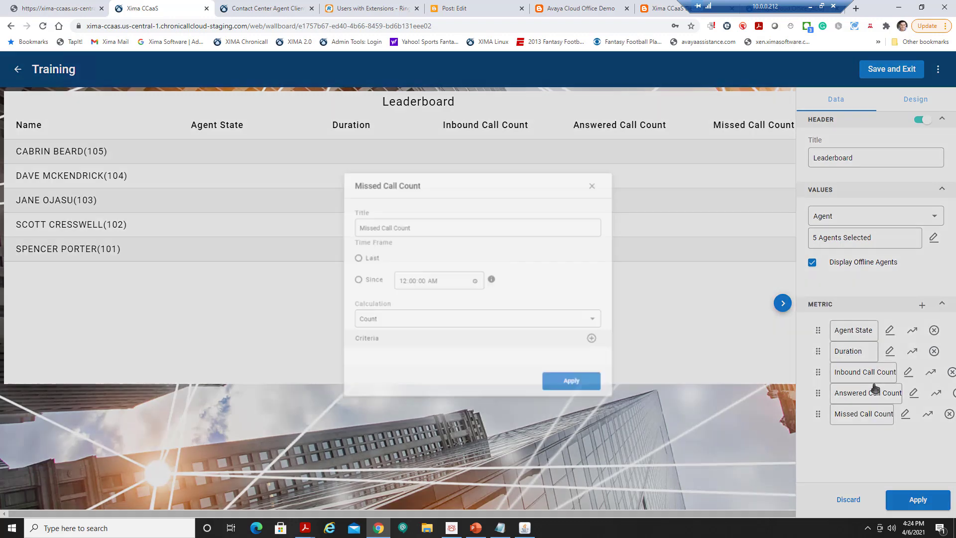
Add a Skill criterion set to Technical to Missed Call Count, dismiss the notice, and apply.
{"action": "left_click", "coordinate": [605, 345]}
{"action": "left_click", "coordinate": [479, 364]}
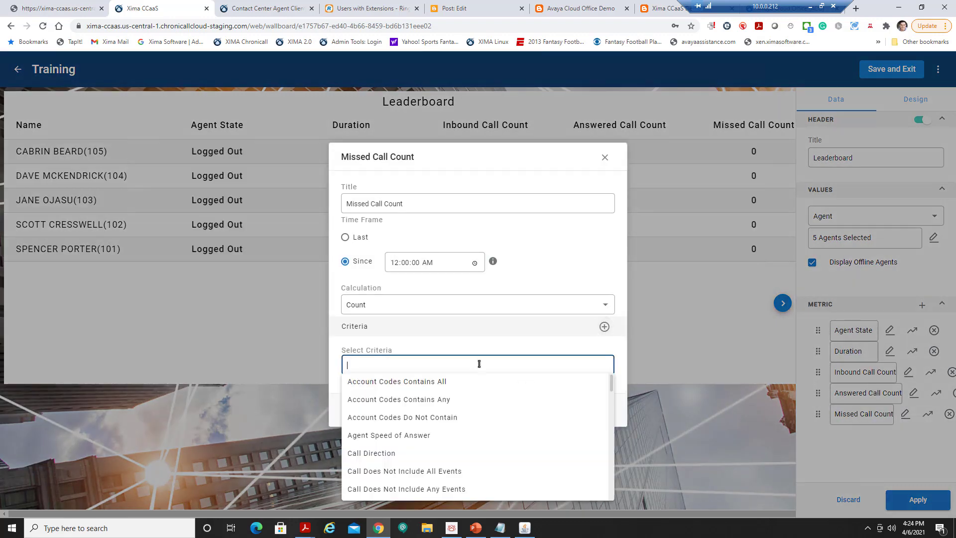
{"action": "type", "text": "skill"}
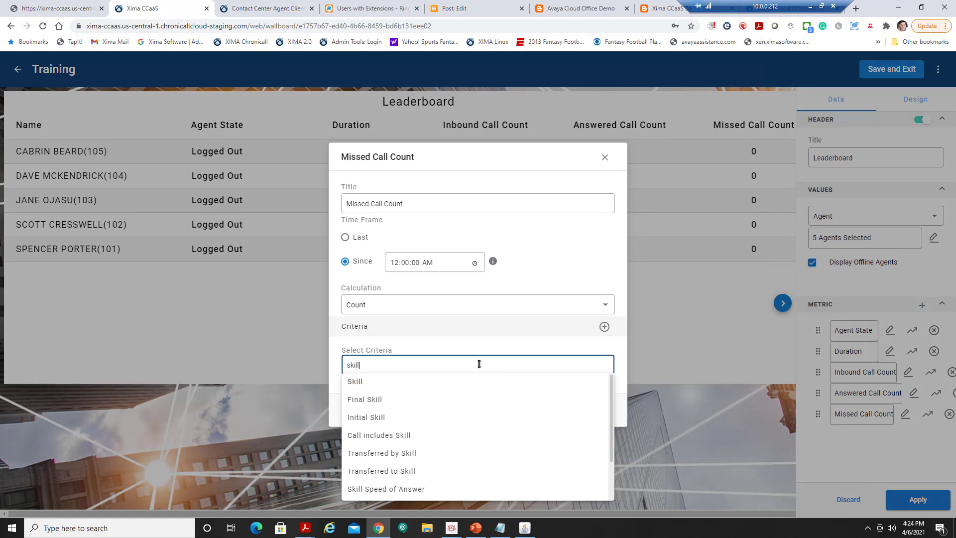
{"action": "left_click", "coordinate": [474, 382]}
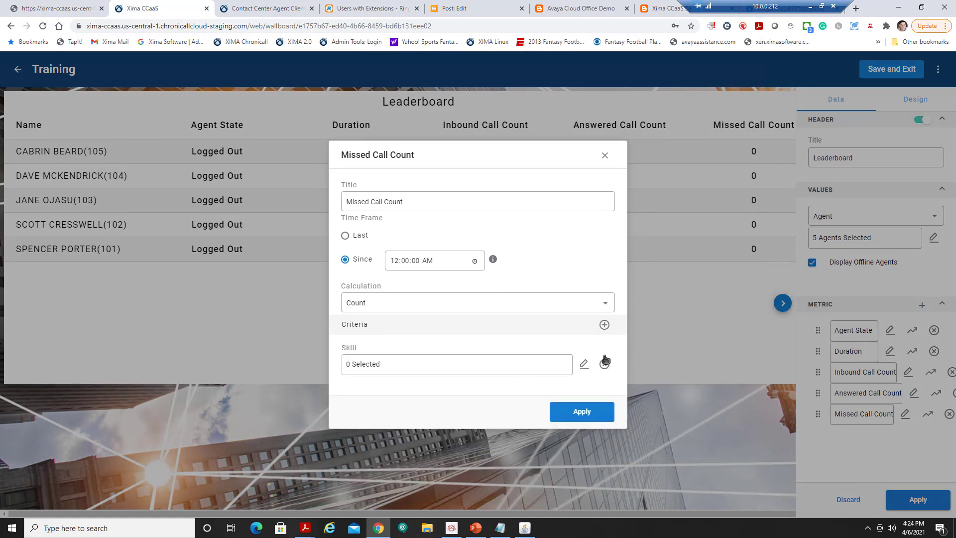
{"action": "left_click", "coordinate": [580, 361]}
{"action": "left_click", "coordinate": [377, 252]}
{"action": "left_click", "coordinate": [600, 446]}
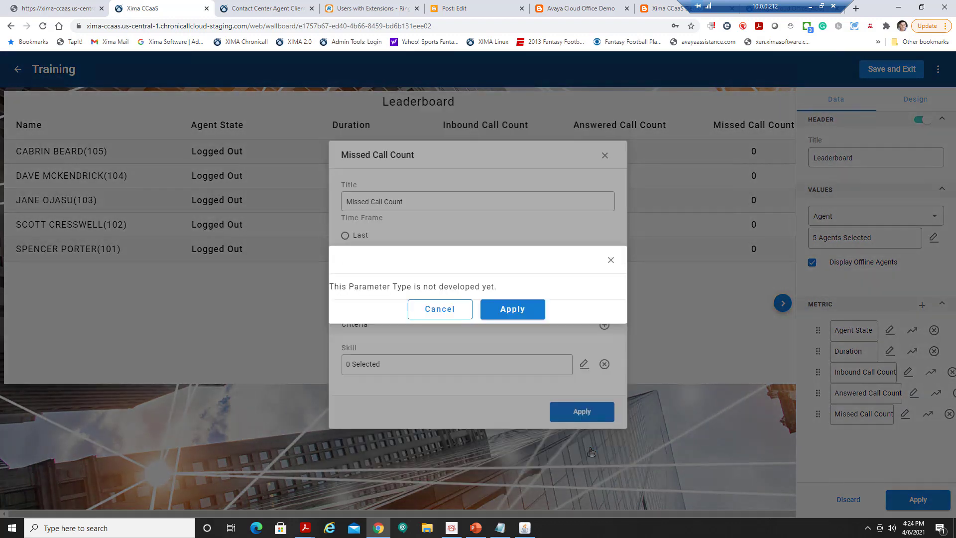
{"action": "left_click", "coordinate": [578, 413]}
{"action": "left_click", "coordinate": [579, 413]}
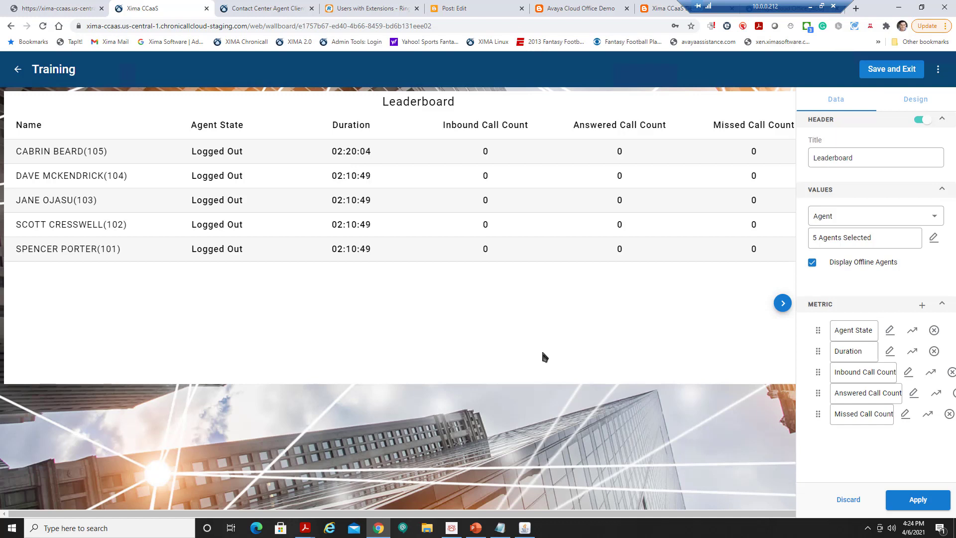
Apply the data settings, then give the Leaderboard header a #0186FF background and XL Large title.
{"action": "left_click", "coordinate": [907, 500]}
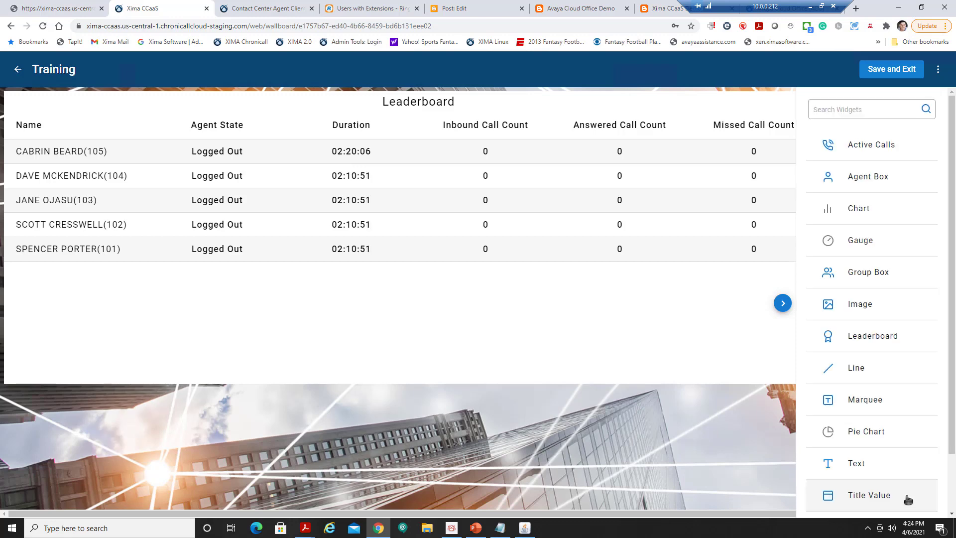
{"action": "left_click", "coordinate": [651, 359]}
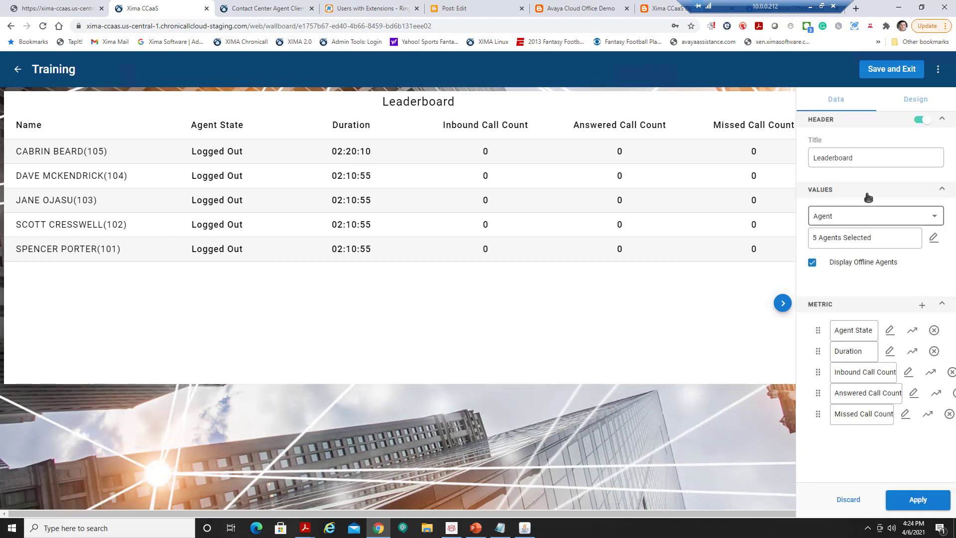
{"action": "left_click", "coordinate": [916, 102]}
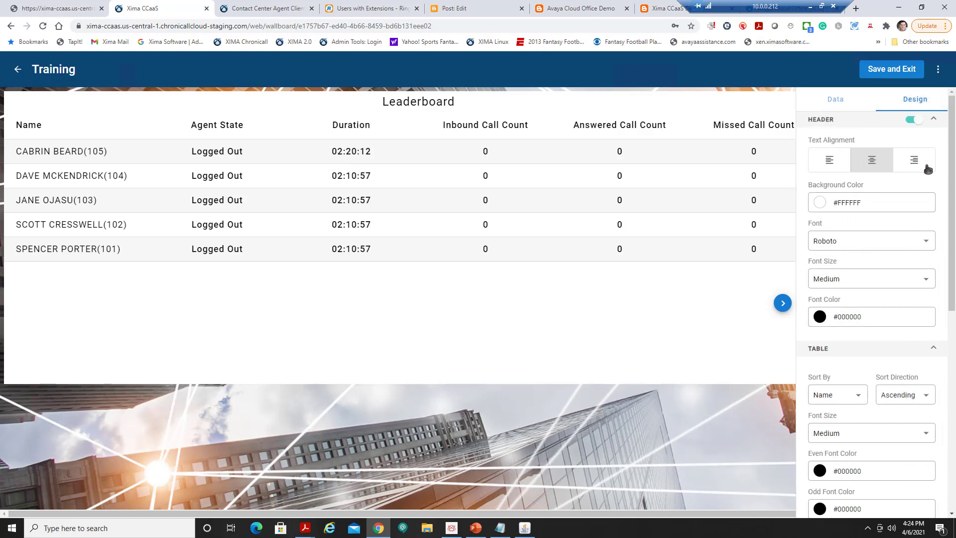
{"action": "left_click", "coordinate": [821, 203]}
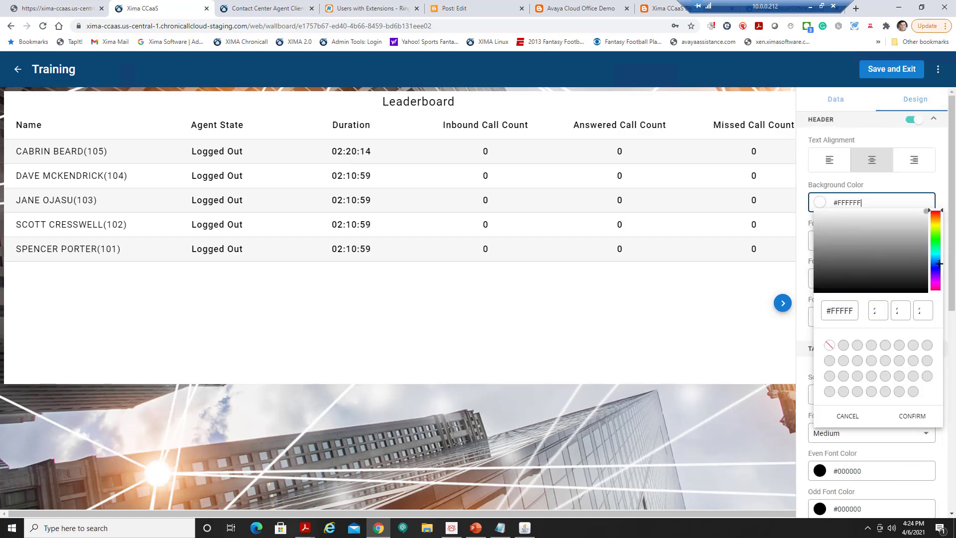
{"action": "left_click", "coordinate": [937, 264]}
{"action": "left_click", "coordinate": [937, 259]}
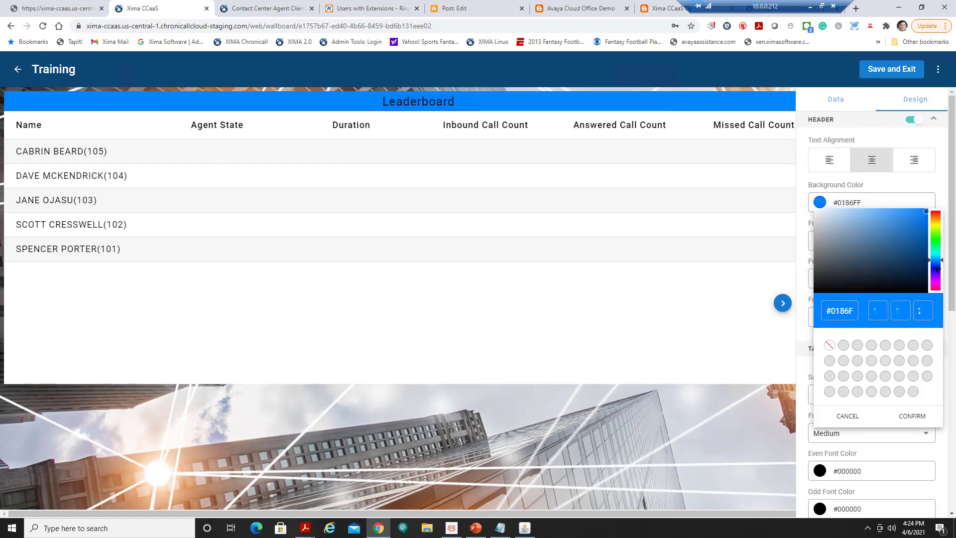
{"action": "left_click", "coordinate": [912, 416]}
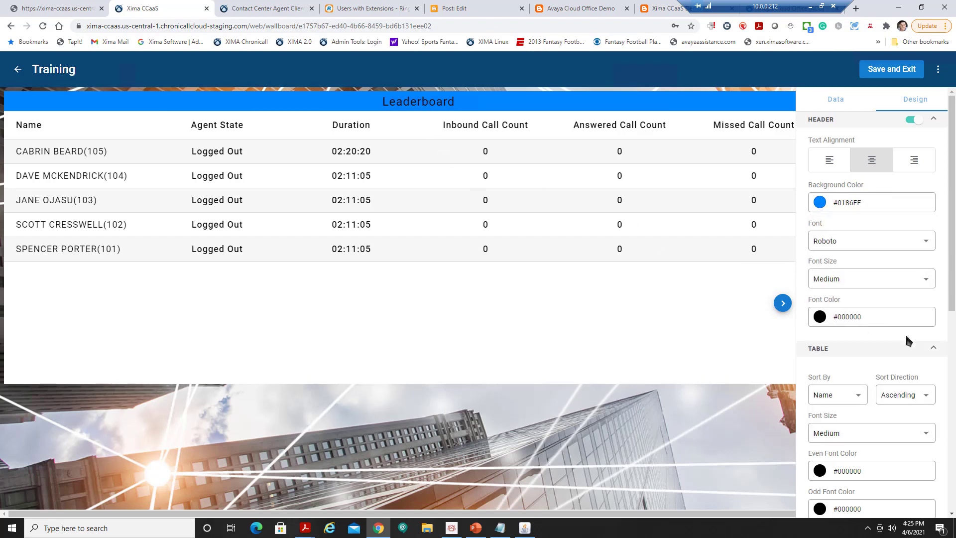
{"action": "left_click", "coordinate": [892, 283]}
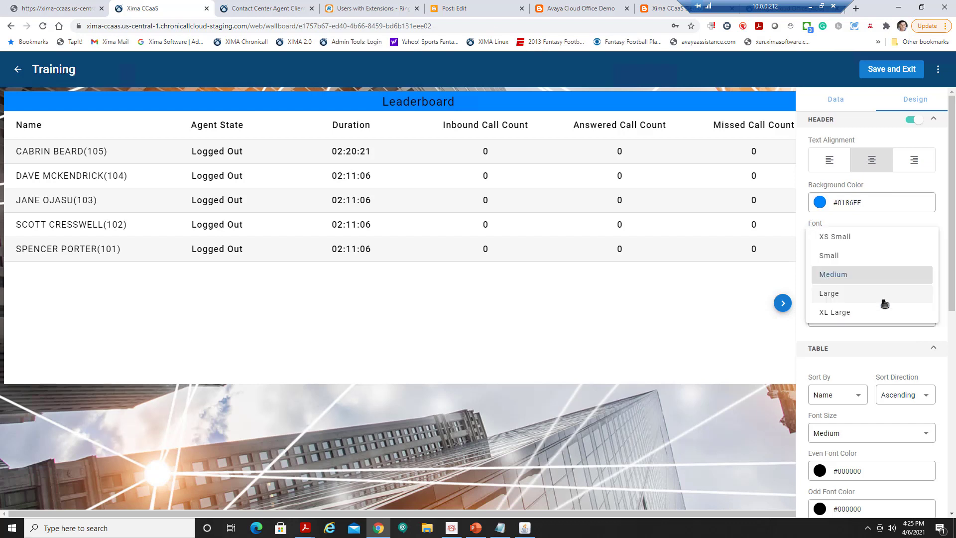
{"action": "left_click", "coordinate": [876, 317]}
Show agent state icons, agent images and rank in the Leaderboard table.
{"action": "scroll", "coordinate": [904, 374], "scroll_direction": "down", "scroll_amount": 2}
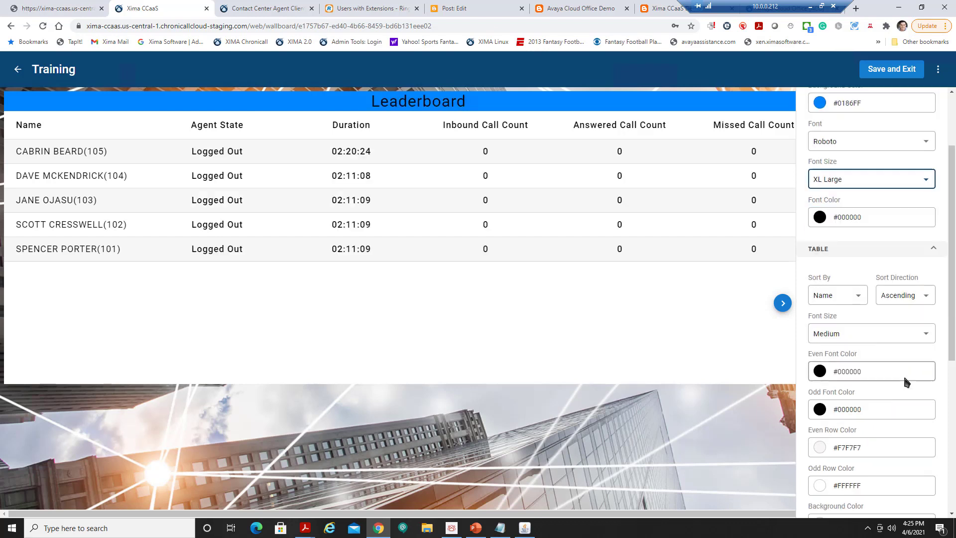
{"action": "scroll", "coordinate": [922, 384], "scroll_direction": "down", "scroll_amount": 3}
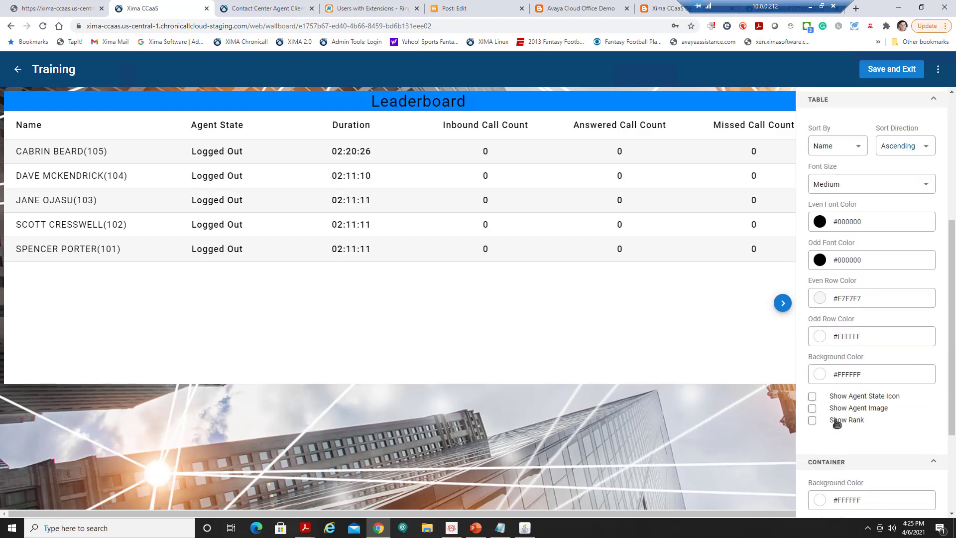
{"action": "left_click", "coordinate": [812, 397]}
{"action": "left_click", "coordinate": [812, 408]}
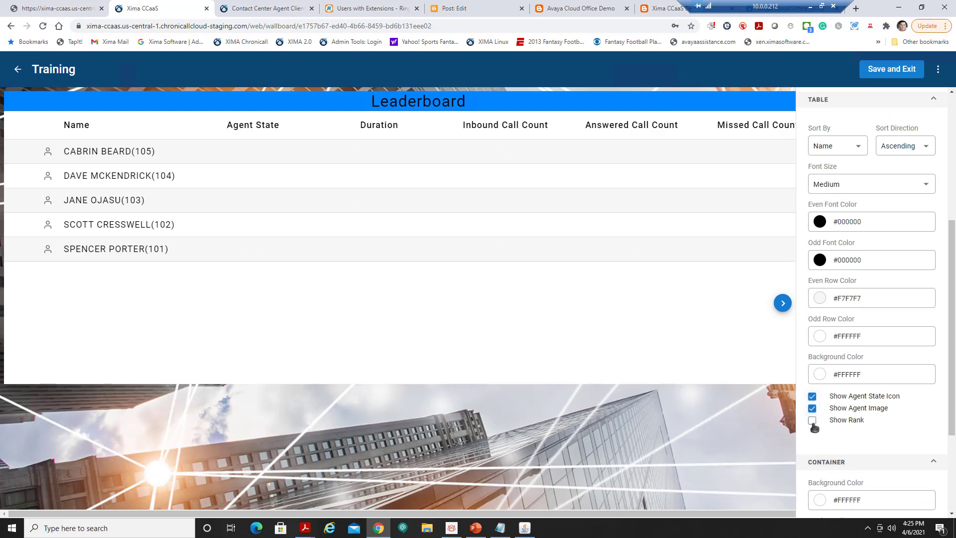
{"action": "left_click", "coordinate": [812, 421]}
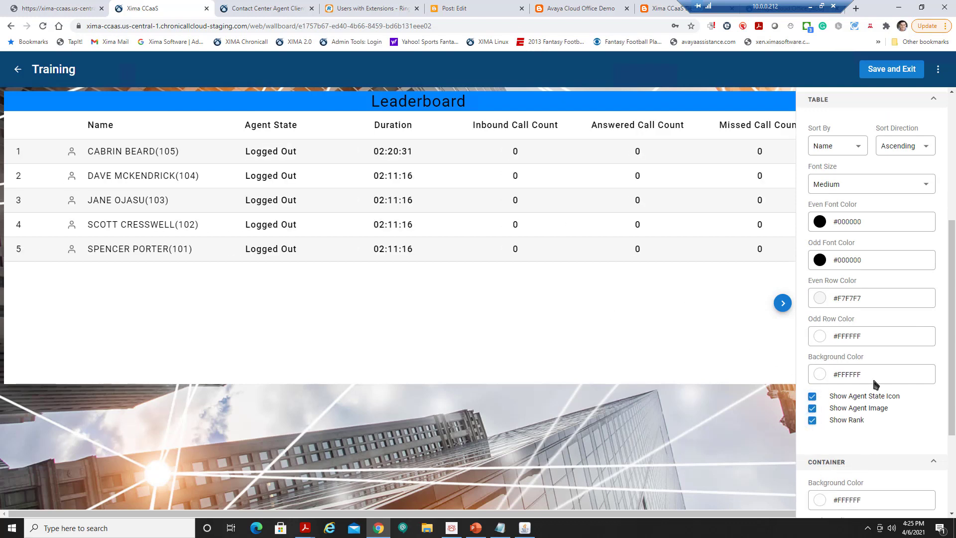
{"action": "scroll", "coordinate": [875, 384], "scroll_direction": "down", "scroll_amount": 3}
Make the Leaderboard container background transparent.
{"action": "left_click", "coordinate": [838, 352]}
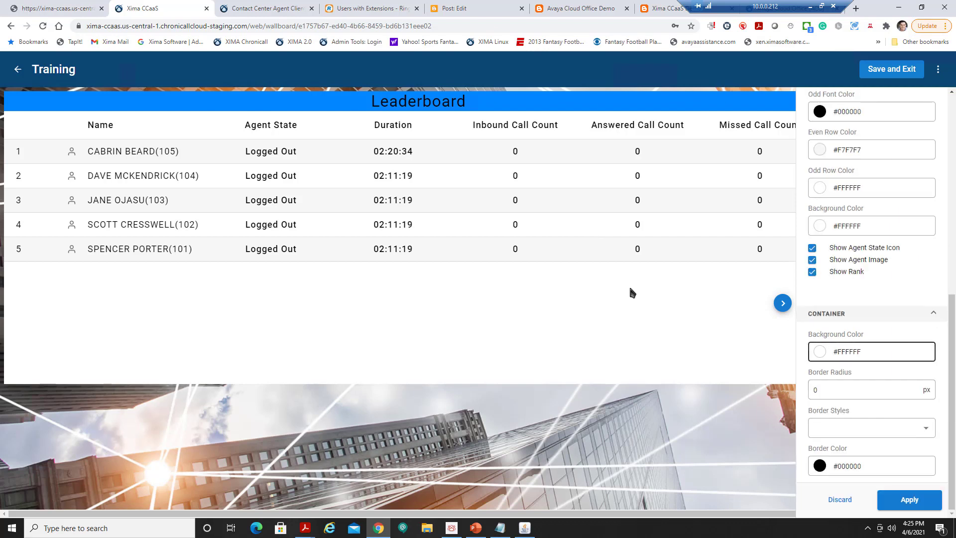
{"action": "left_click", "coordinate": [820, 352]}
{"action": "left_click", "coordinate": [829, 264]}
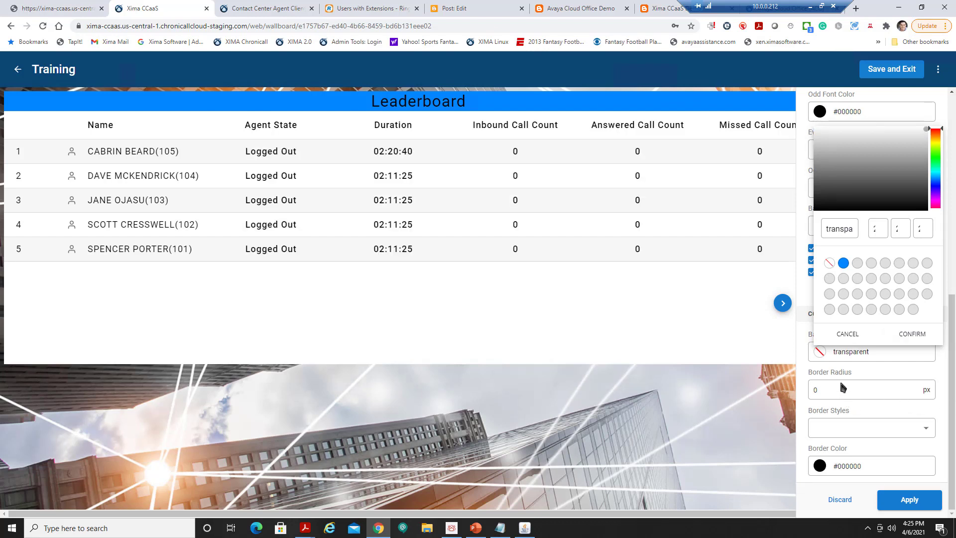
Set the container border radius to 10 and its border style to inset.
{"action": "left_click", "coordinate": [830, 389]}
{"action": "left_click_drag", "start_coordinate": [831, 389], "coordinate": [813, 391]}
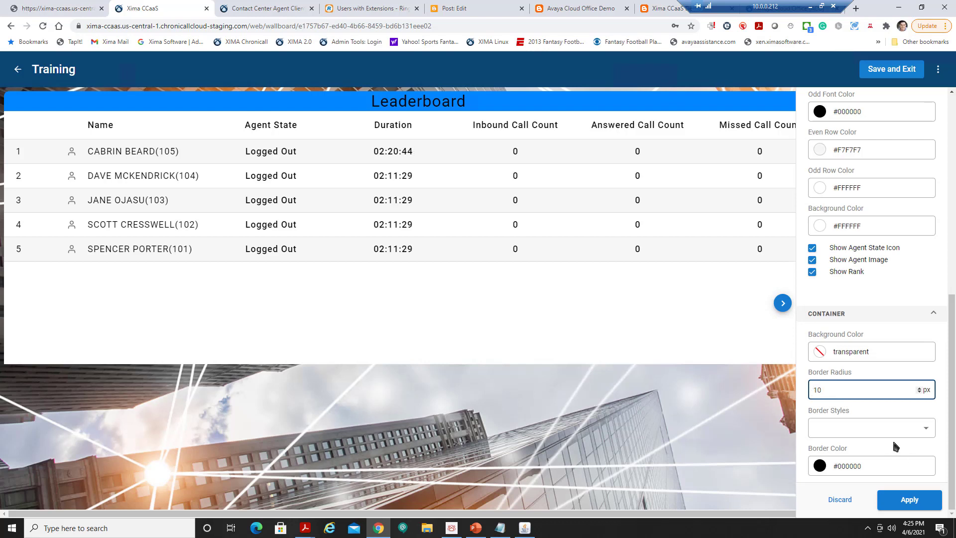
{"action": "left_click", "coordinate": [927, 428]}
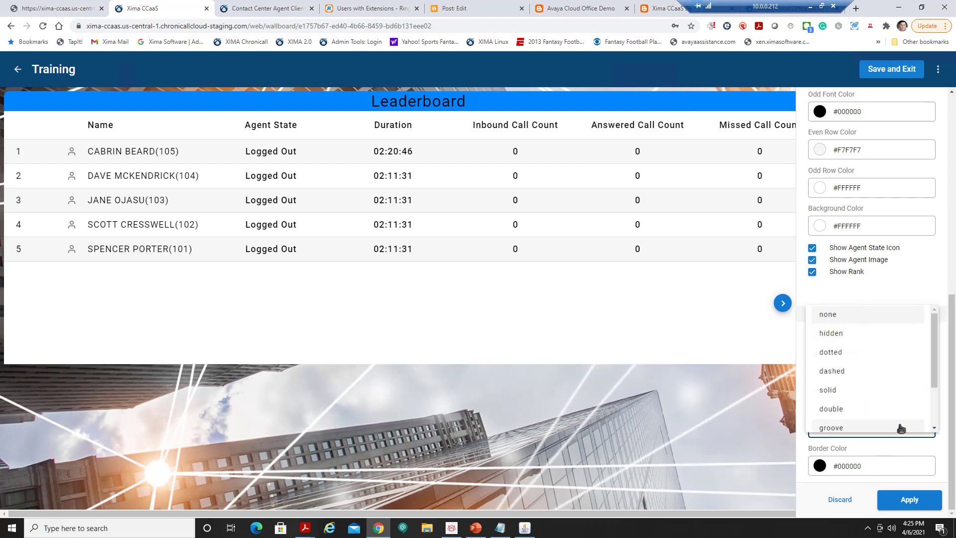
{"action": "scroll", "coordinate": [875, 404], "scroll_direction": "down", "scroll_amount": 1}
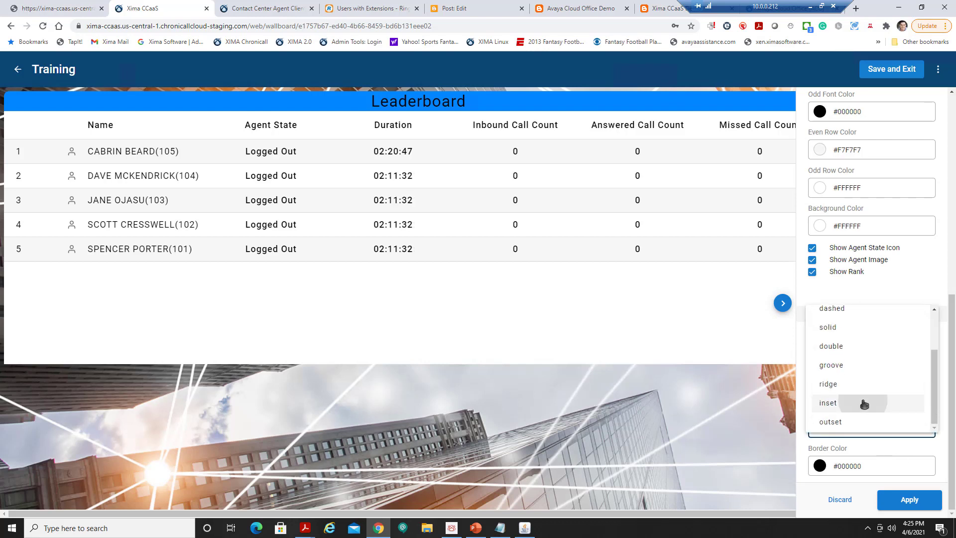
{"action": "left_click", "coordinate": [864, 403]}
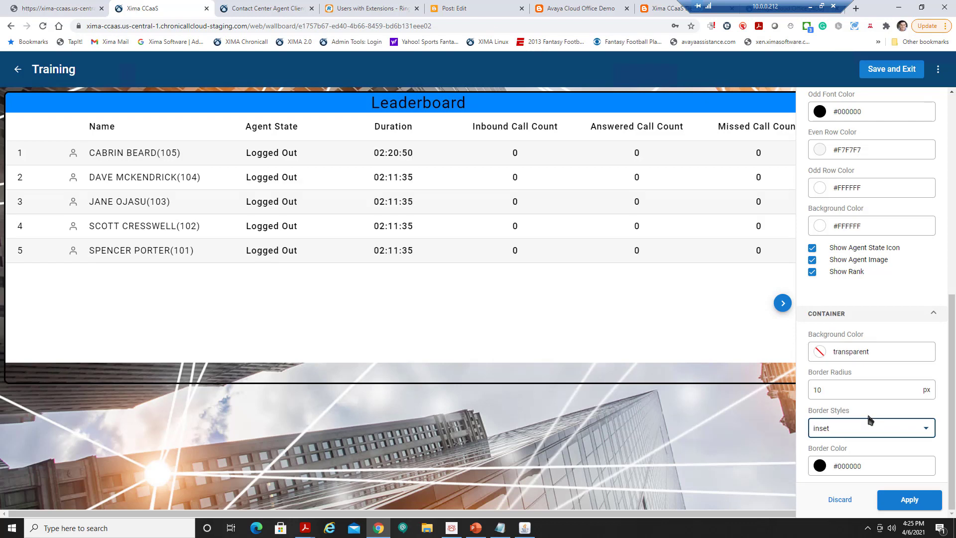
Apply the styling and resize the Leaderboard to nearly full width and shorter height.
{"action": "left_click", "coordinate": [910, 500]}
{"action": "left_click", "coordinate": [782, 304]}
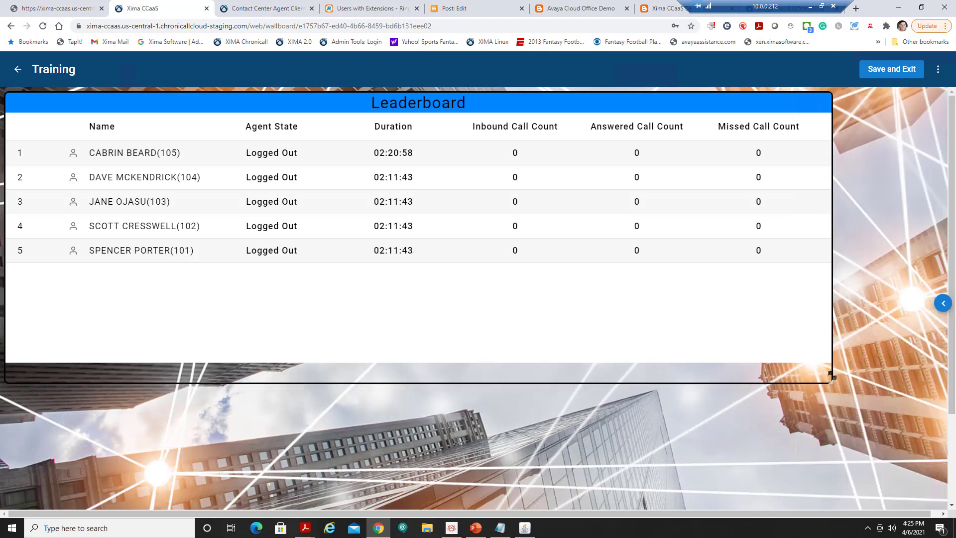
{"action": "left_click_drag", "start_coordinate": [832, 376], "coordinate": [923, 323]}
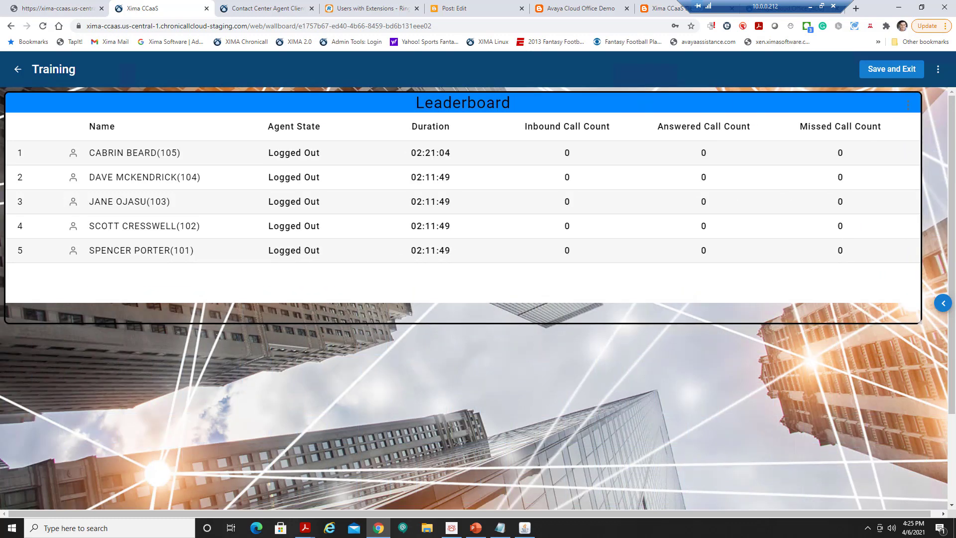
{"action": "left_click", "coordinate": [943, 303]}
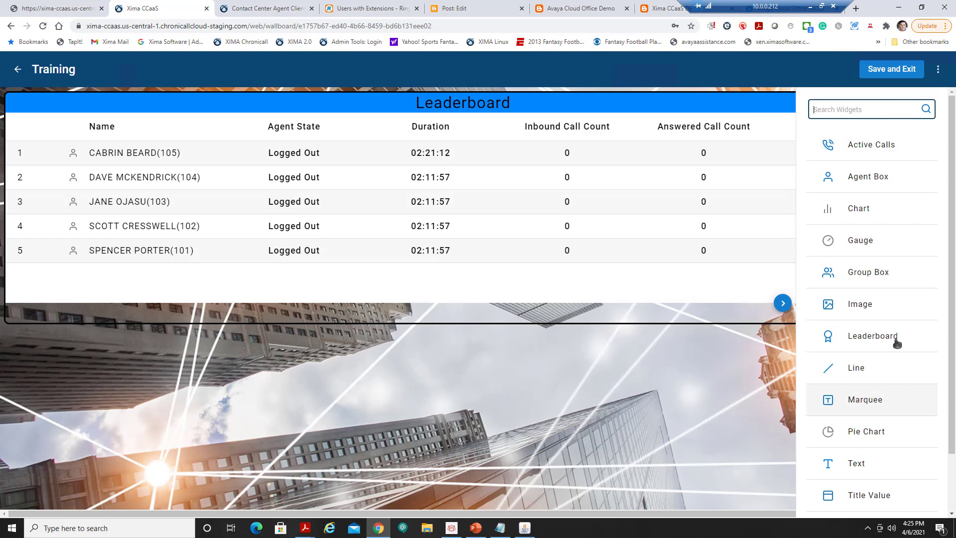
Add a Title Value widget below the Leaderboard and enlarge it.
{"action": "scroll", "coordinate": [895, 340], "scroll_direction": "down", "scroll_amount": 1}
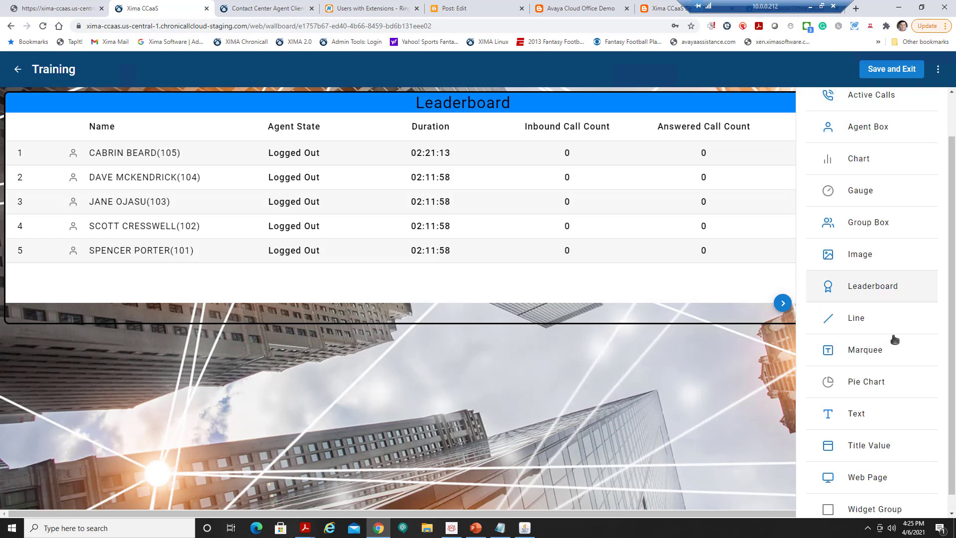
{"action": "left_click", "coordinate": [900, 432]}
{"action": "left_click_drag", "start_coordinate": [143, 404], "coordinate": [268, 510]}
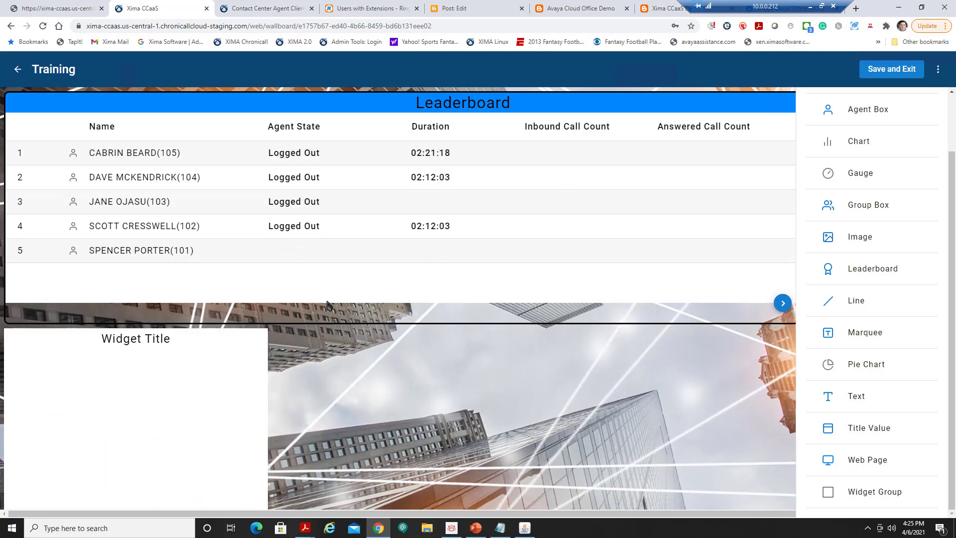
Open the new widget's data settings and browse its list of metrics.
{"action": "left_click", "coordinate": [213, 414]}
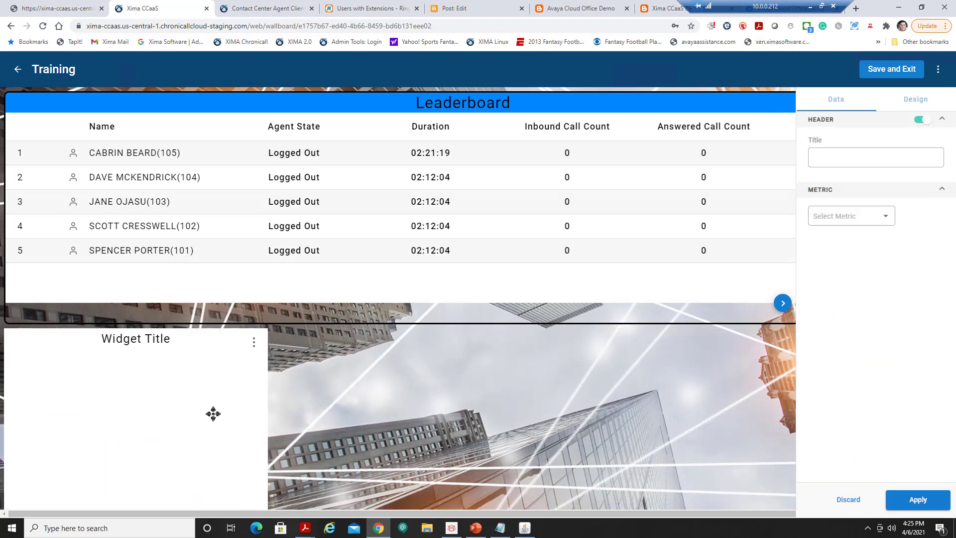
{"action": "left_click", "coordinate": [862, 216]}
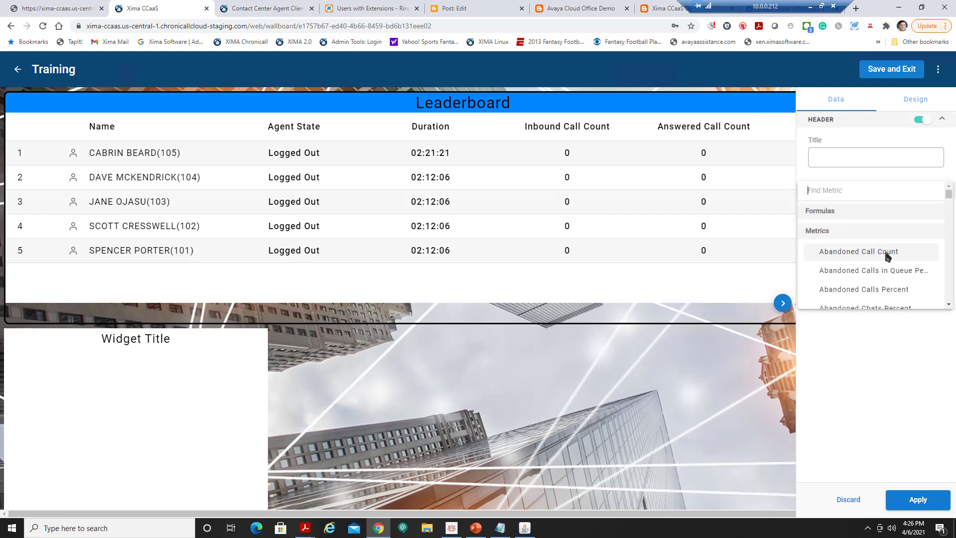
{"action": "scroll", "coordinate": [886, 256], "scroll_direction": "down", "scroll_amount": 10}
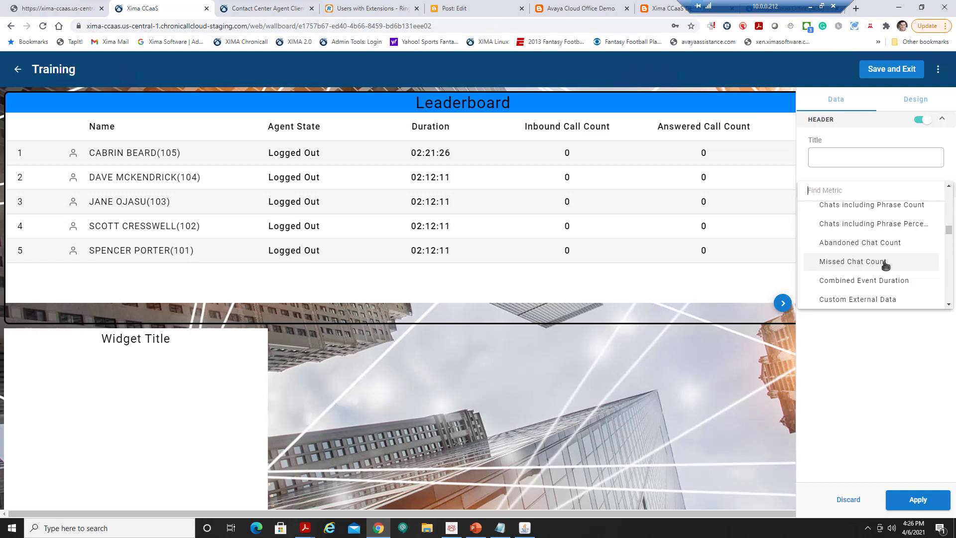
{"action": "scroll", "coordinate": [886, 266], "scroll_direction": "down", "scroll_amount": 15}
{"action": "scroll", "coordinate": [887, 270], "scroll_direction": "down", "scroll_amount": 3}
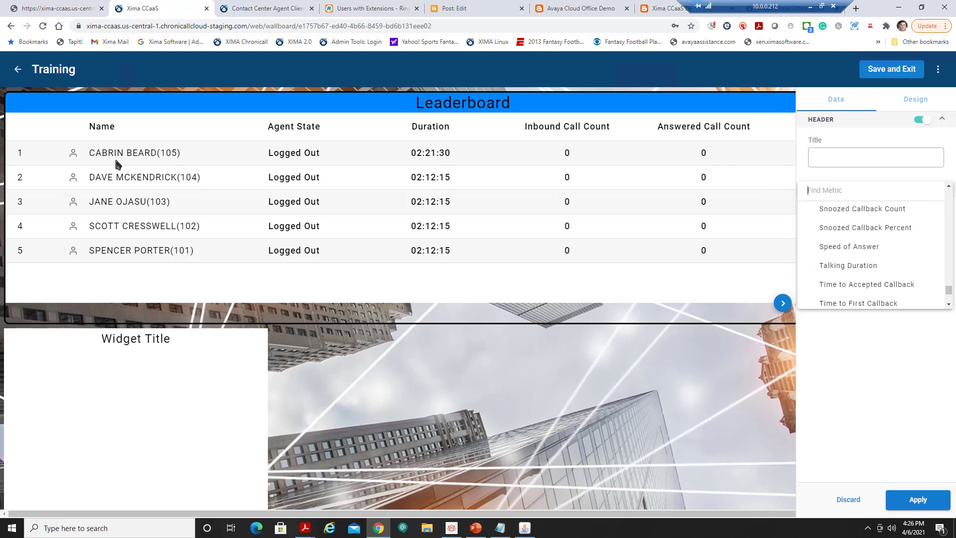
Enter 'Abandoned Calls' as the widget title, fixing the capital A and an extra letter.
{"action": "left_click", "coordinate": [857, 159]}
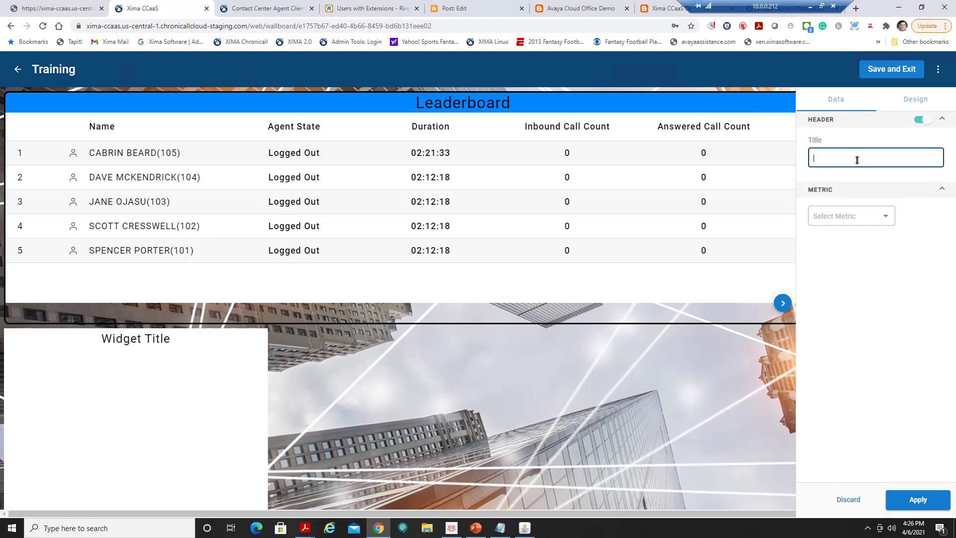
{"action": "type", "text": "aband"}
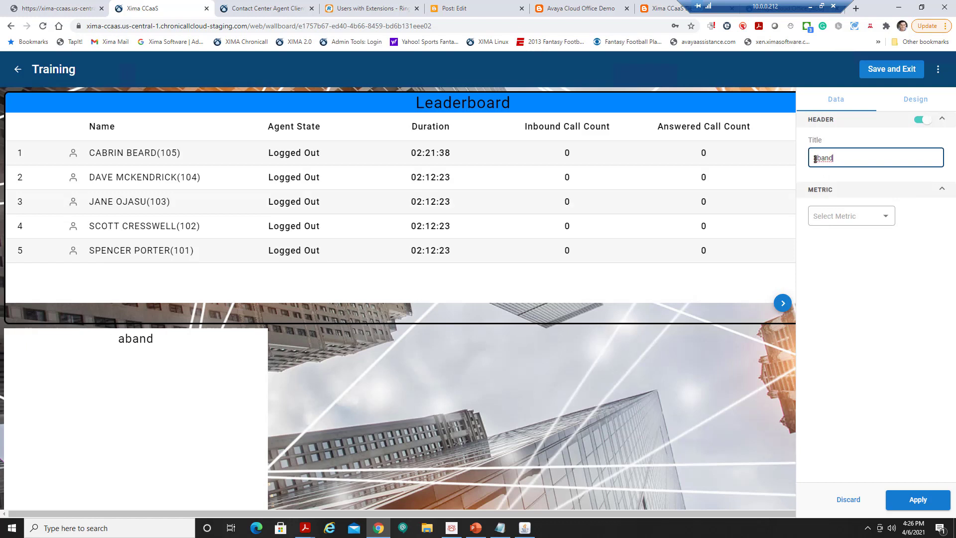
{"action": "left_click", "coordinate": [810, 159]}
{"action": "type", "text": "A"}
{"action": "left_click", "coordinate": [849, 158]}
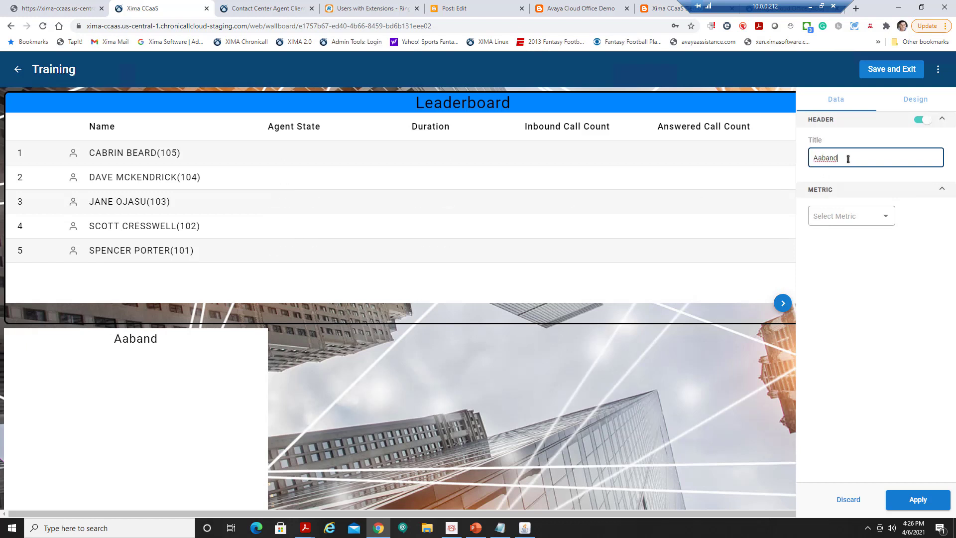
{"action": "type", "text": "oned Calls"}
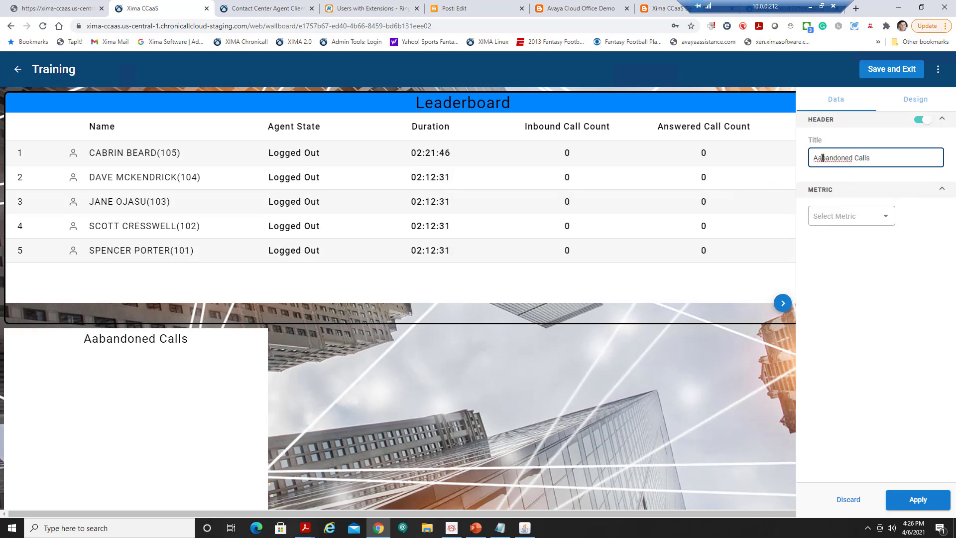
{"action": "key", "text": "BackSpace"}
{"action": "left_click", "coordinate": [883, 212]}
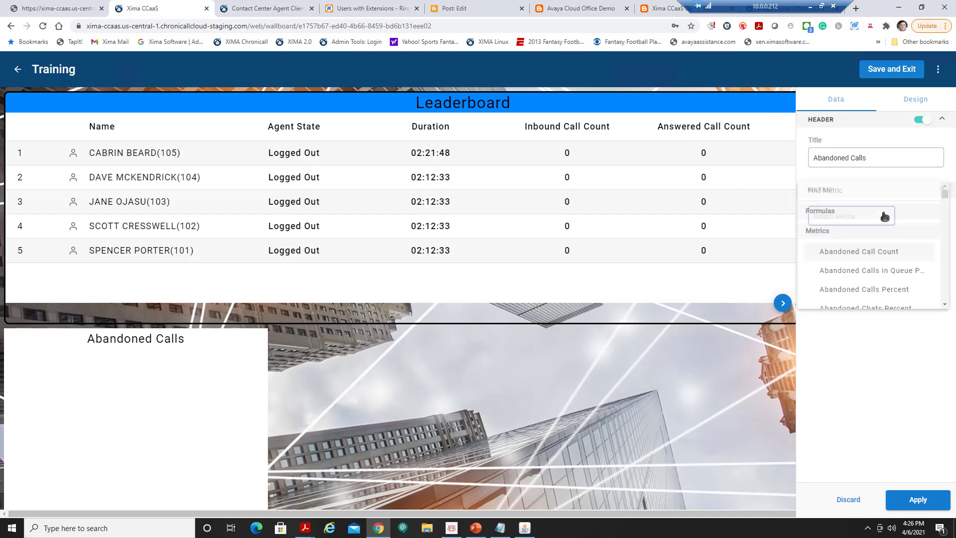
Set the widget's metric to Abandoned Call Count filtered to the Technical skill.
{"action": "left_click", "coordinate": [868, 256]}
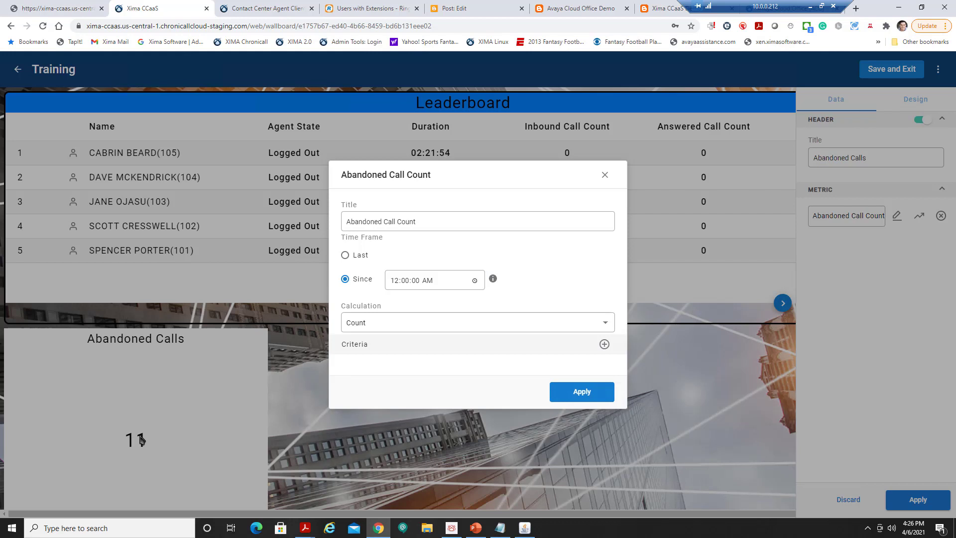
{"action": "left_click", "coordinate": [604, 344]}
{"action": "left_click", "coordinate": [475, 365]}
{"action": "type", "text": "skill"}
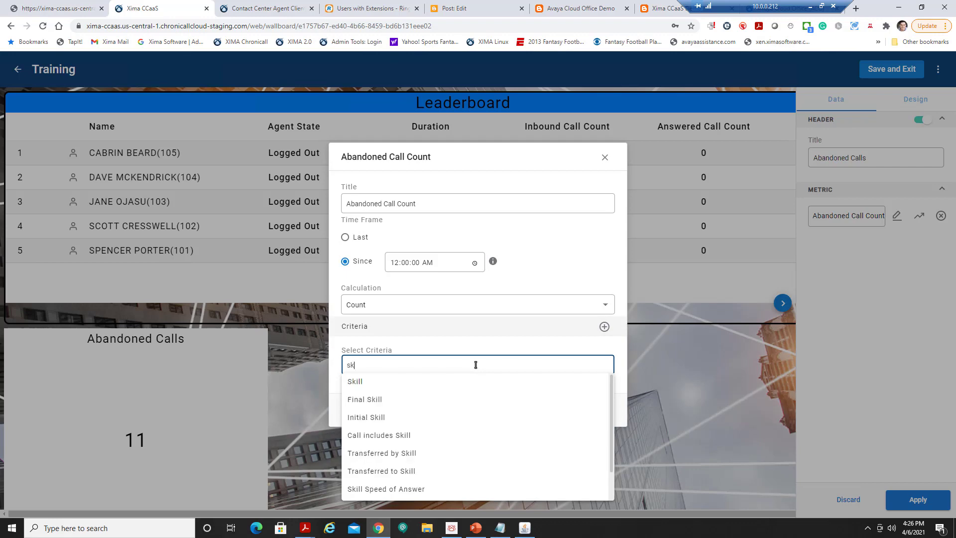
{"action": "left_click", "coordinate": [435, 381]}
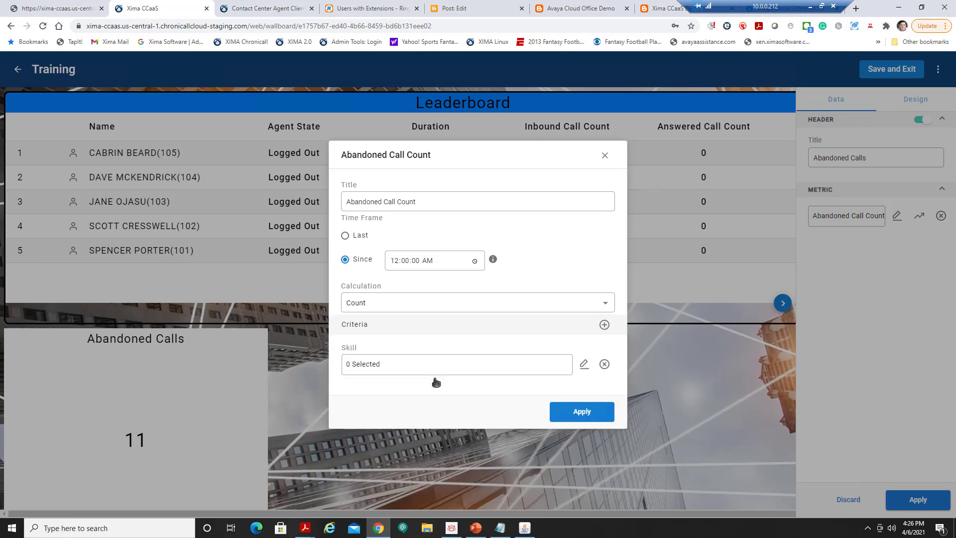
{"action": "left_click", "coordinate": [584, 365]}
{"action": "left_click", "coordinate": [375, 253]}
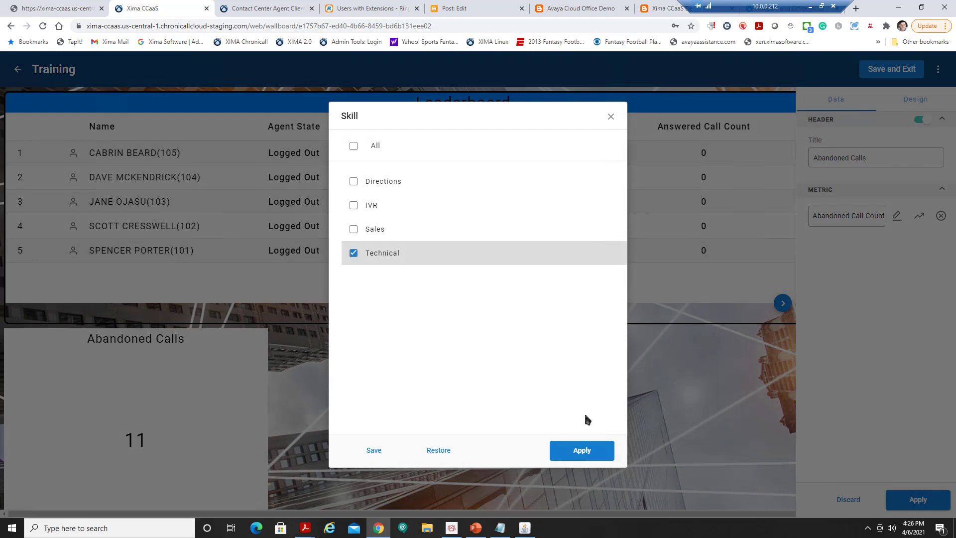
{"action": "left_click", "coordinate": [577, 449]}
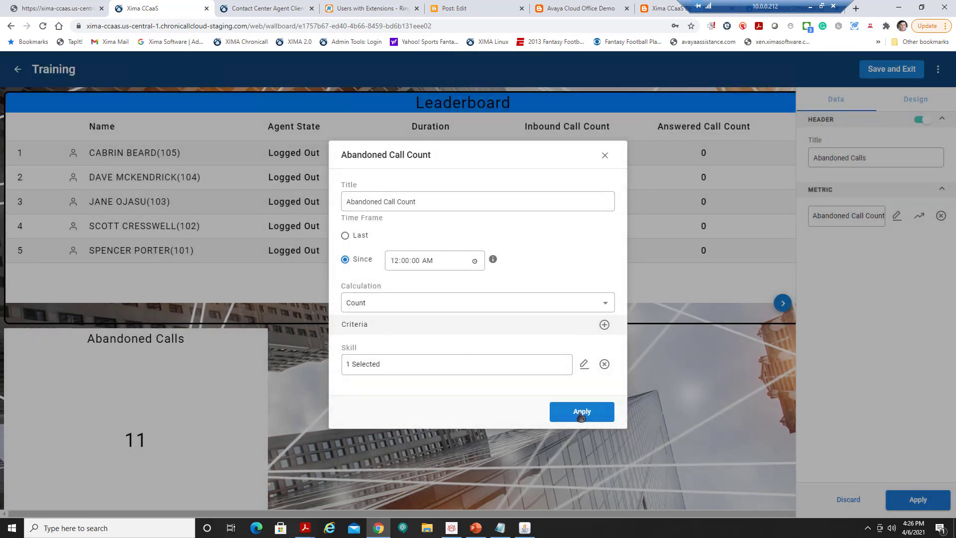
{"action": "left_click", "coordinate": [581, 416]}
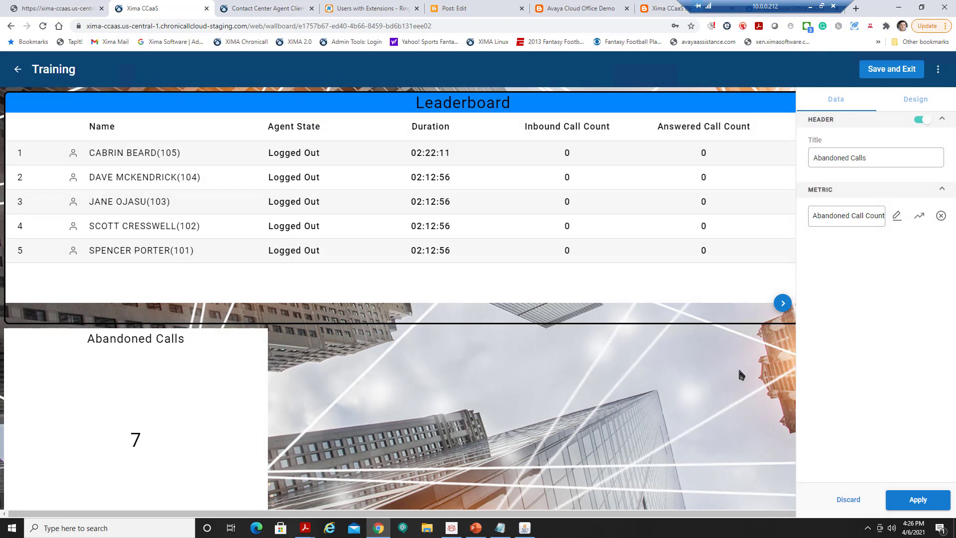
Give the Abandoned Calls widget header a blue #0186FF background.
{"action": "left_click", "coordinate": [916, 100]}
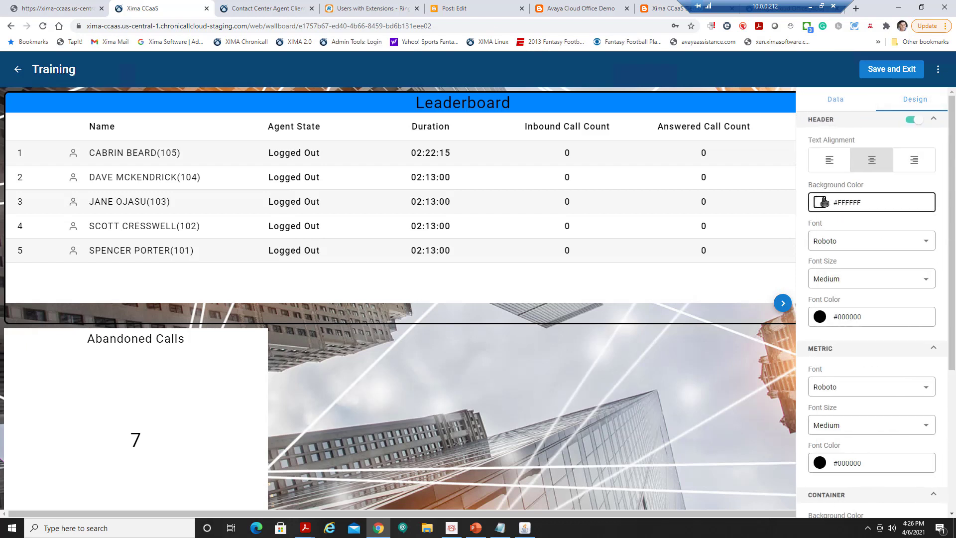
{"action": "left_click", "coordinate": [823, 202]}
{"action": "left_click", "coordinate": [844, 345]}
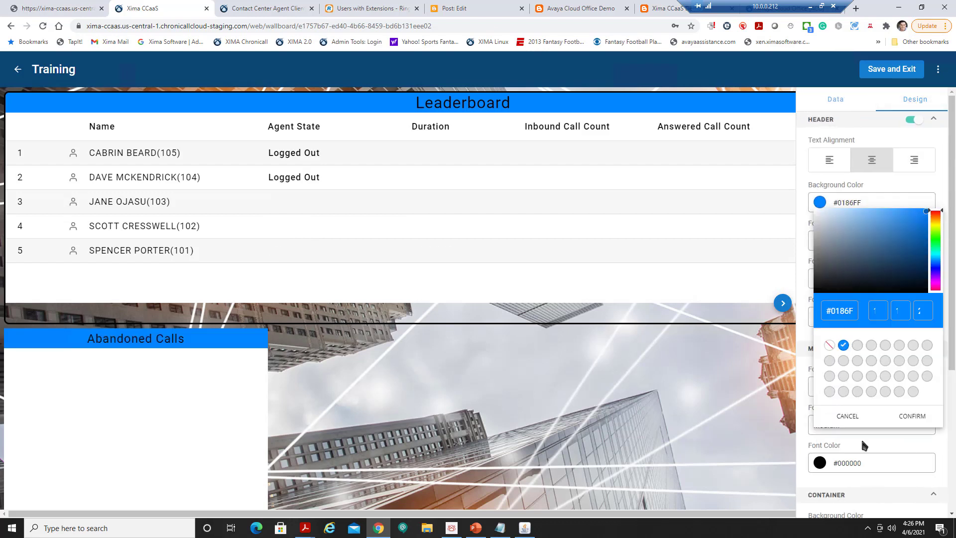
{"action": "left_click", "coordinate": [912, 416]}
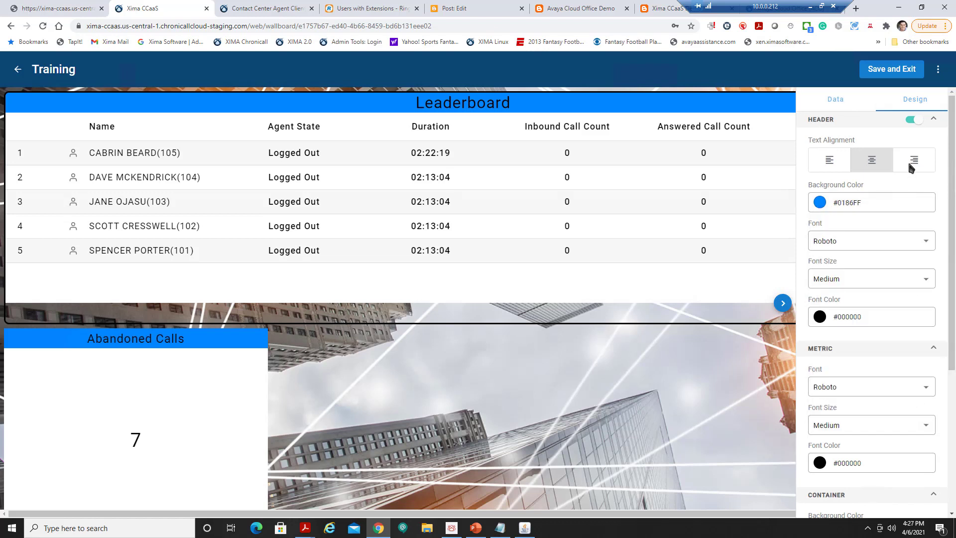
Set the container border radius to 10 and border style to inset, then apply.
{"action": "scroll", "coordinate": [928, 255], "scroll_direction": "down", "scroll_amount": 5}
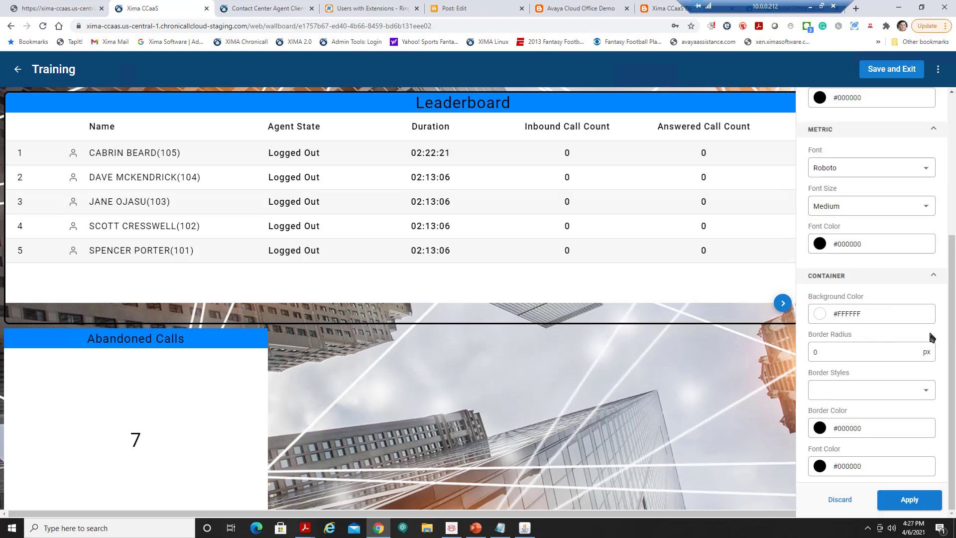
{"action": "left_click", "coordinate": [866, 352]}
{"action": "left_click_drag", "start_coordinate": [865, 352], "coordinate": [794, 349]}
{"action": "type", "text": "10"}
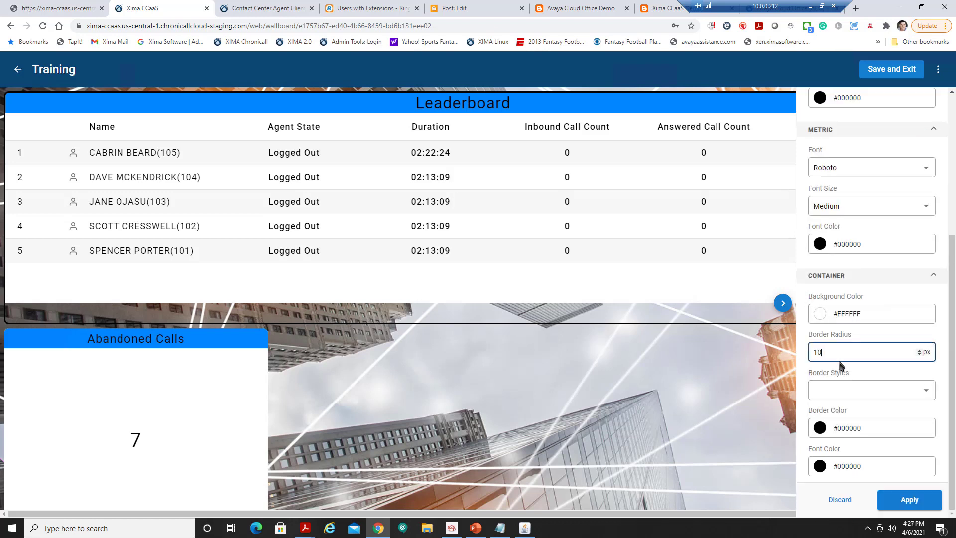
{"action": "left_click", "coordinate": [922, 390]}
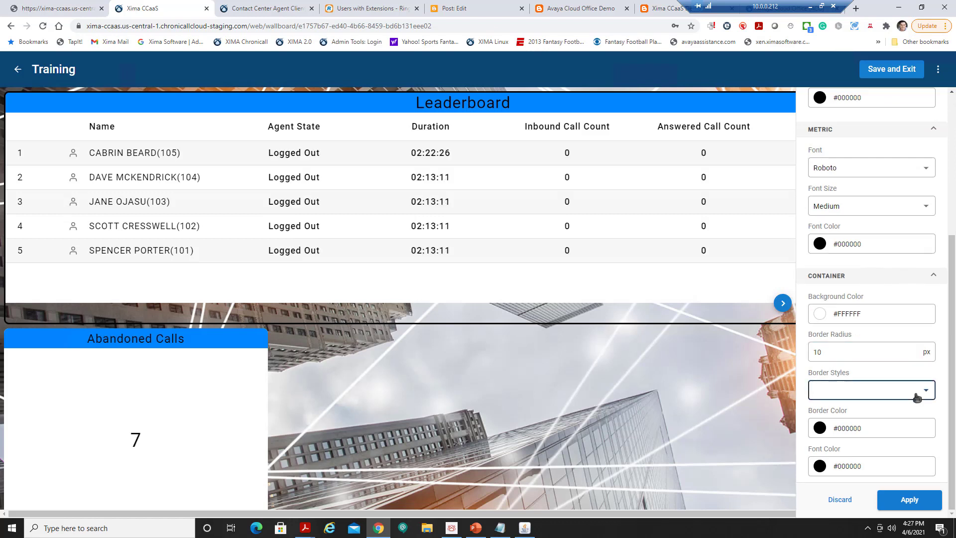
{"action": "scroll", "coordinate": [849, 473], "scroll_direction": "down", "scroll_amount": 3}
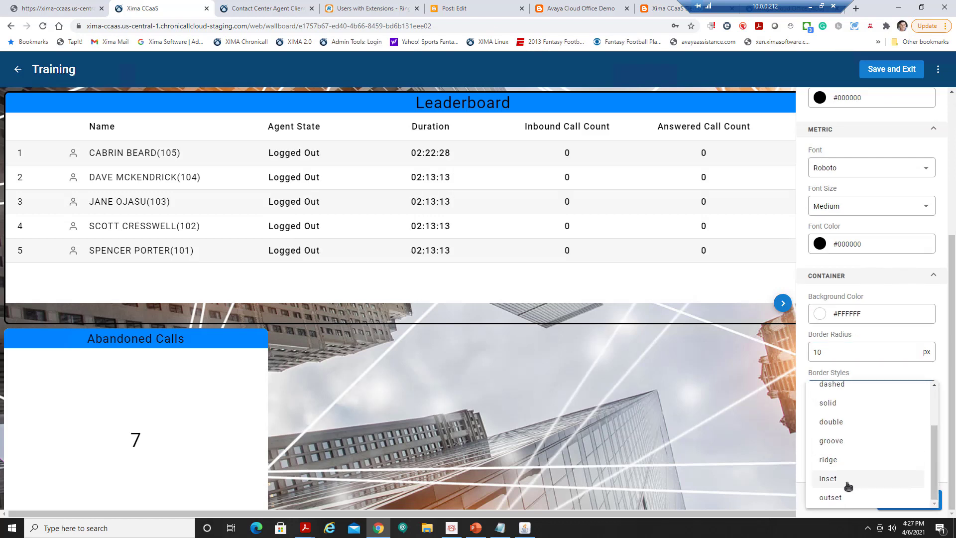
{"action": "left_click", "coordinate": [848, 481]}
{"action": "left_click", "coordinate": [907, 505]}
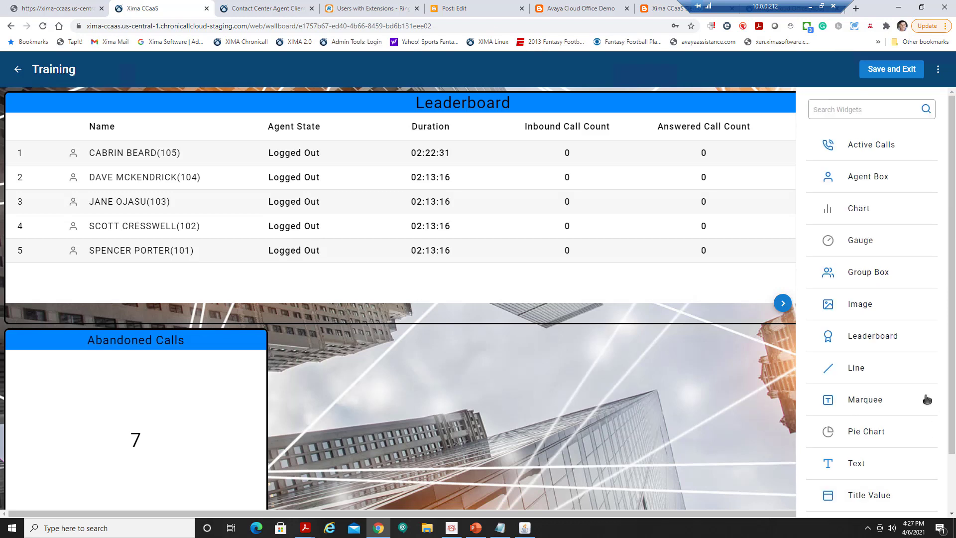
Add a widened Active Calls widget beside Abandoned Calls and title it 'Active Calls'.
{"action": "left_click", "coordinate": [883, 149]}
{"action": "left_click_drag", "start_coordinate": [681, 470], "coordinate": [737, 470]}
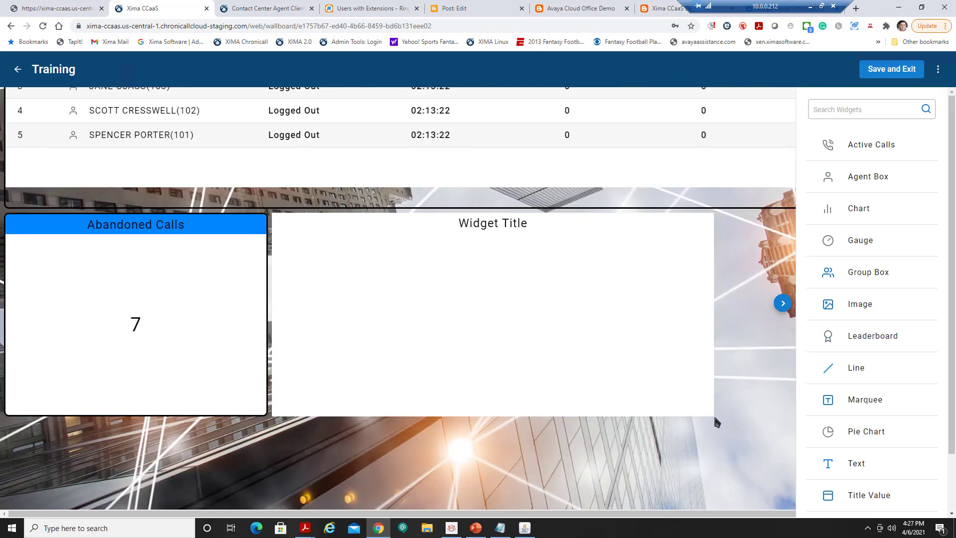
{"action": "left_click", "coordinate": [665, 349]}
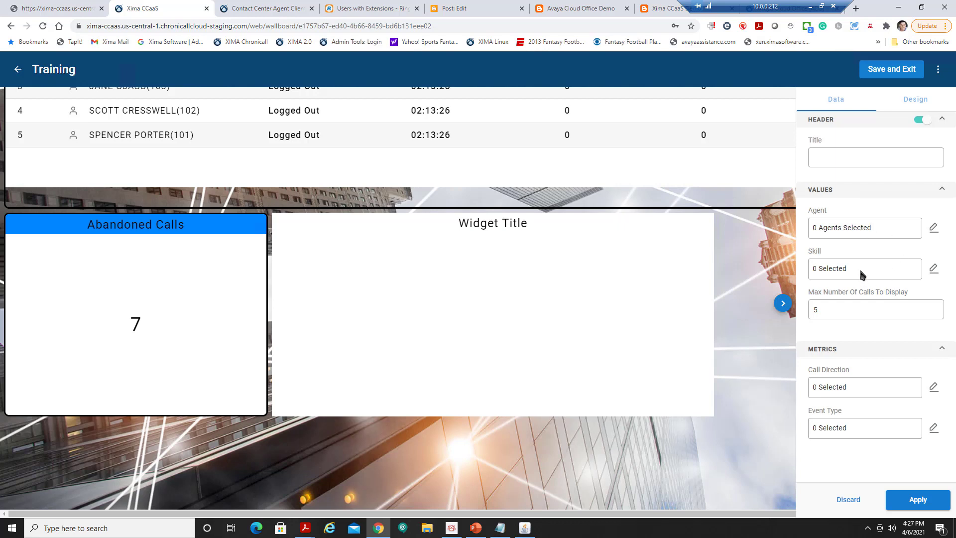
{"action": "left_click", "coordinate": [856, 315]}
{"action": "left_click", "coordinate": [862, 155]}
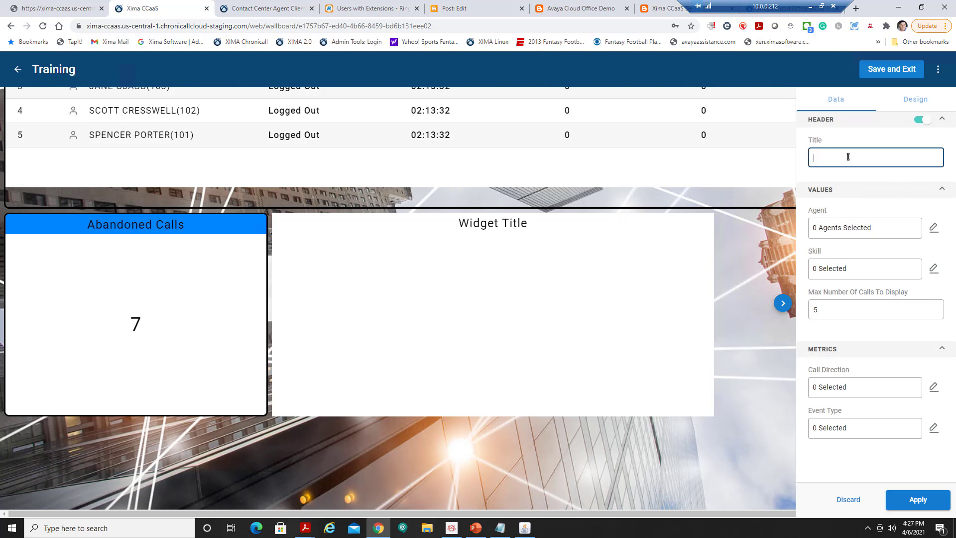
{"action": "type", "text": "Active"}
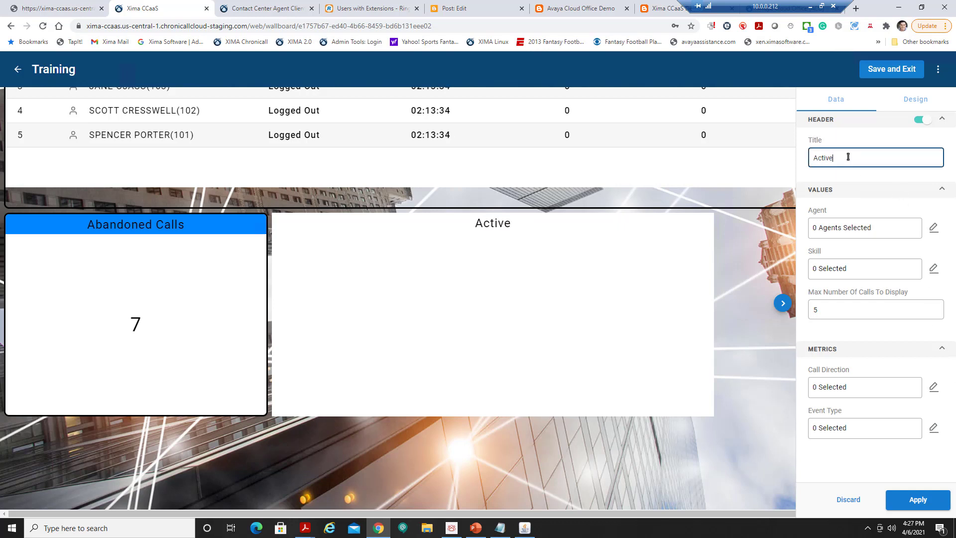
{"action": "type", "text": " Calls"}
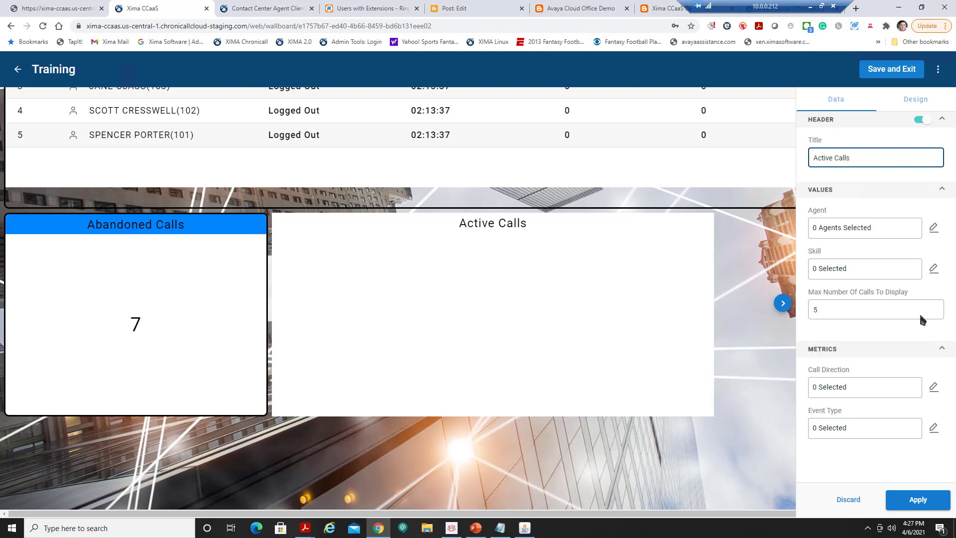
{"action": "left_click", "coordinate": [918, 500]}
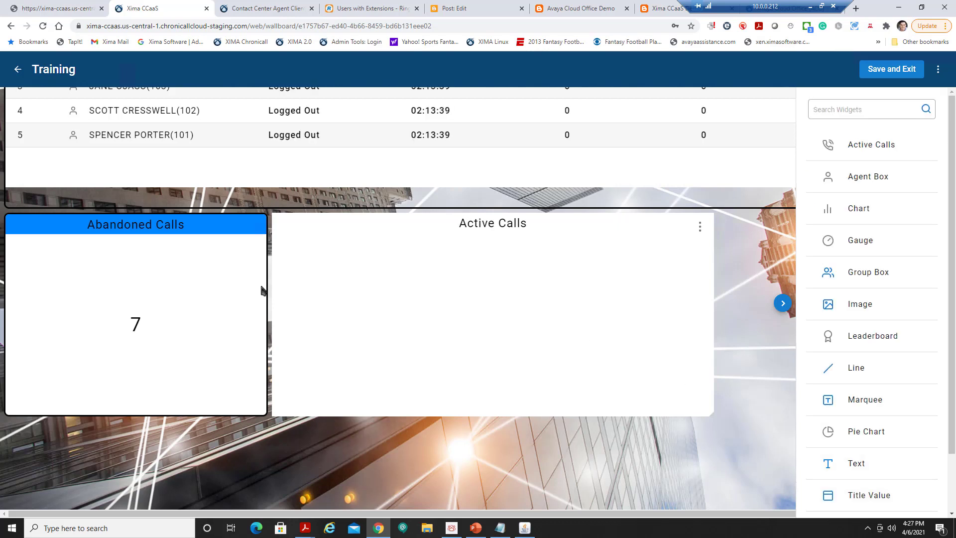
Duplicate the Abandoned Calls widget and make the copy taller.
{"action": "left_click", "coordinate": [255, 227]}
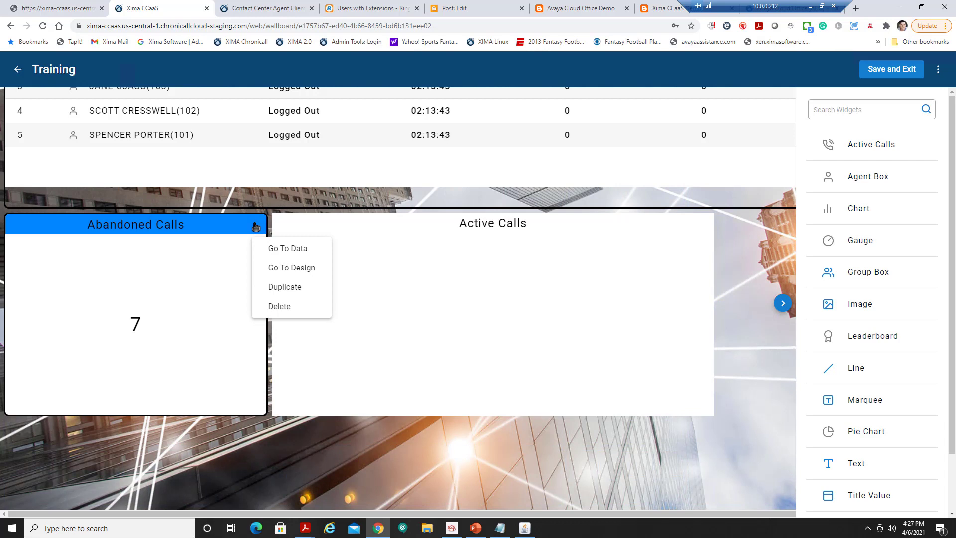
{"action": "left_click", "coordinate": [292, 288]}
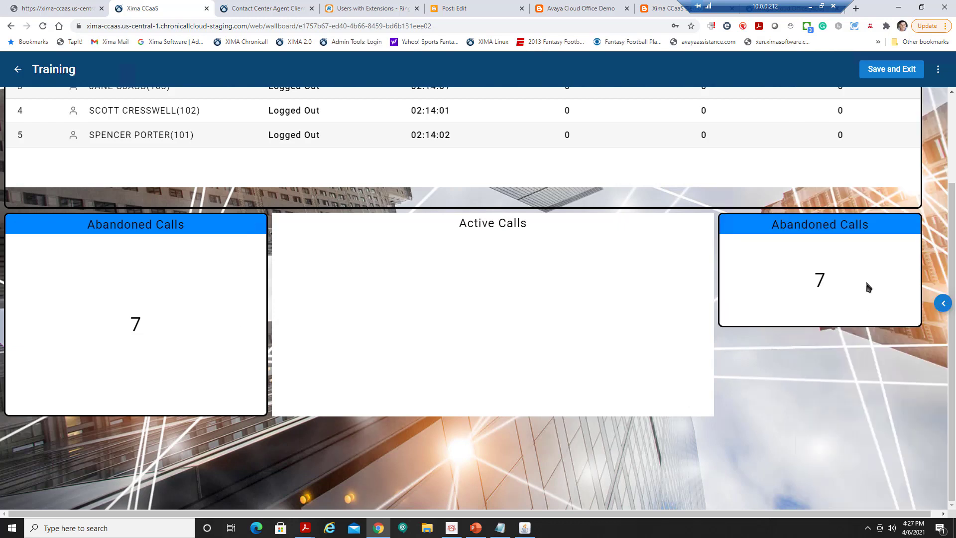
{"action": "left_click", "coordinate": [891, 300]}
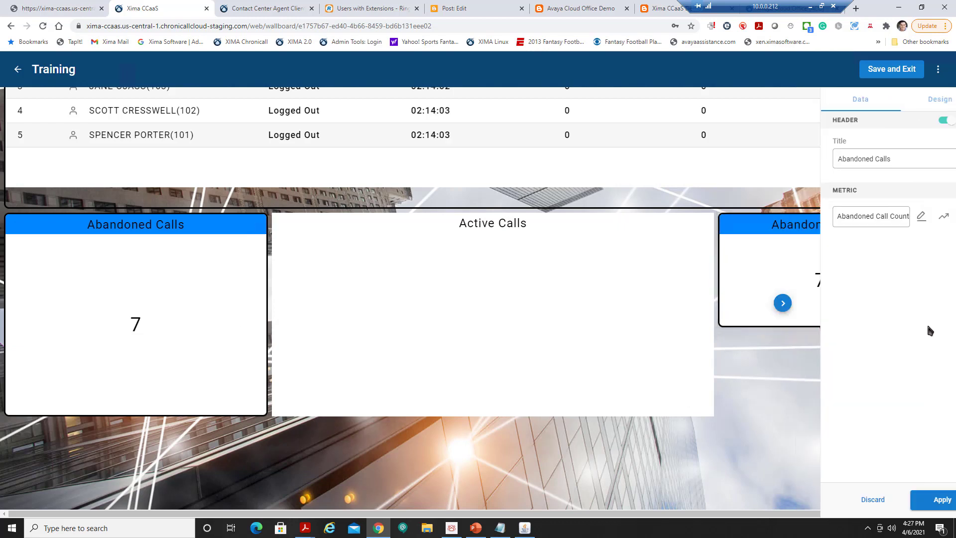
{"action": "left_click", "coordinate": [784, 303]}
{"action": "left_click_drag", "start_coordinate": [922, 327], "coordinate": [921, 410]}
{"action": "left_click", "coordinate": [944, 303]}
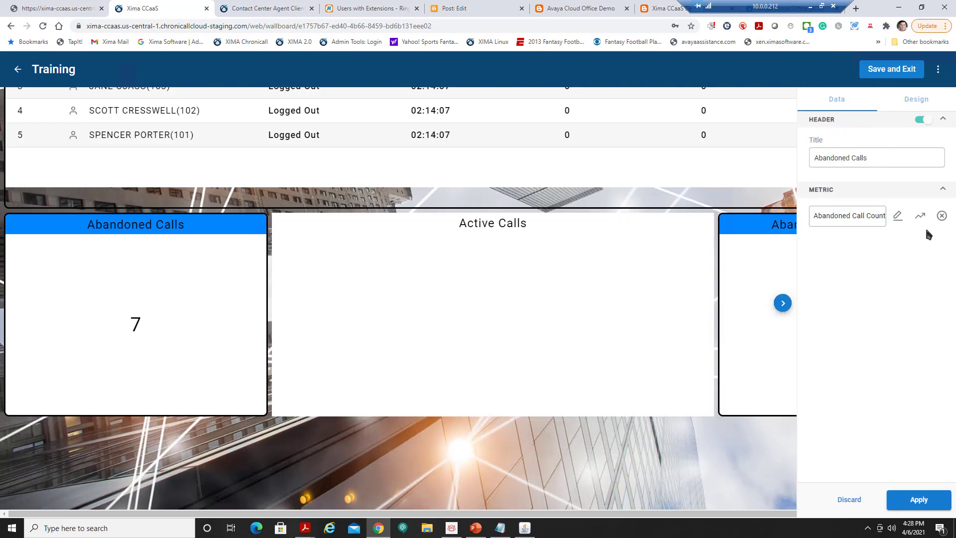
Replace the copy's metric with Speed of Answer using the Average Duration calculation.
{"action": "left_click", "coordinate": [941, 217]}
{"action": "left_click", "coordinate": [848, 219]}
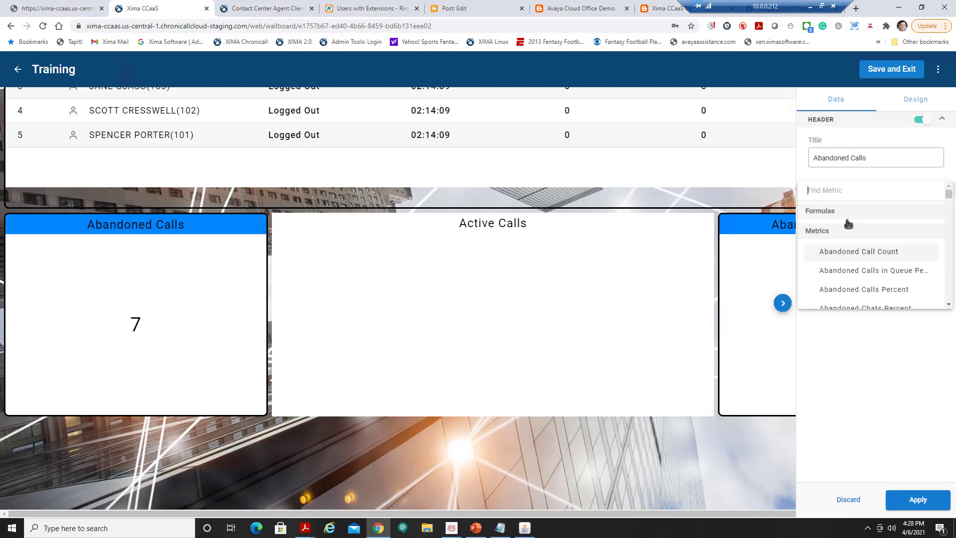
{"action": "type", "text": "answe"}
{"action": "scroll", "coordinate": [858, 221], "scroll_direction": "down", "scroll_amount": 2}
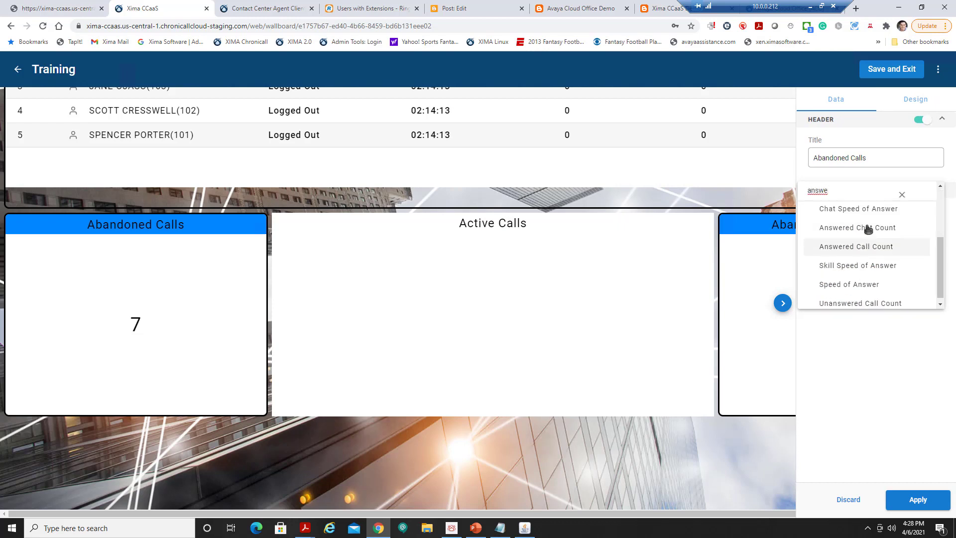
{"action": "left_click", "coordinate": [871, 284]}
{"action": "left_click", "coordinate": [568, 305]}
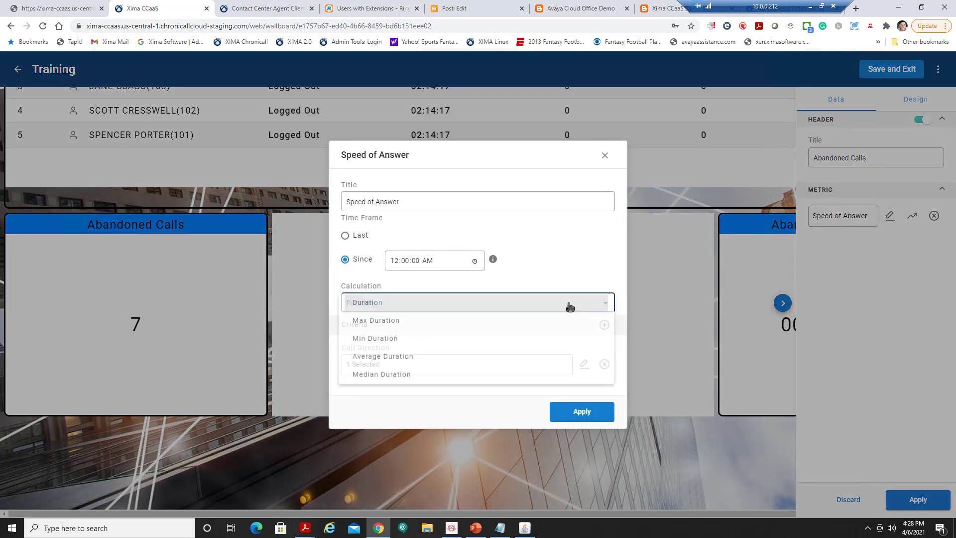
{"action": "left_click", "coordinate": [407, 360]}
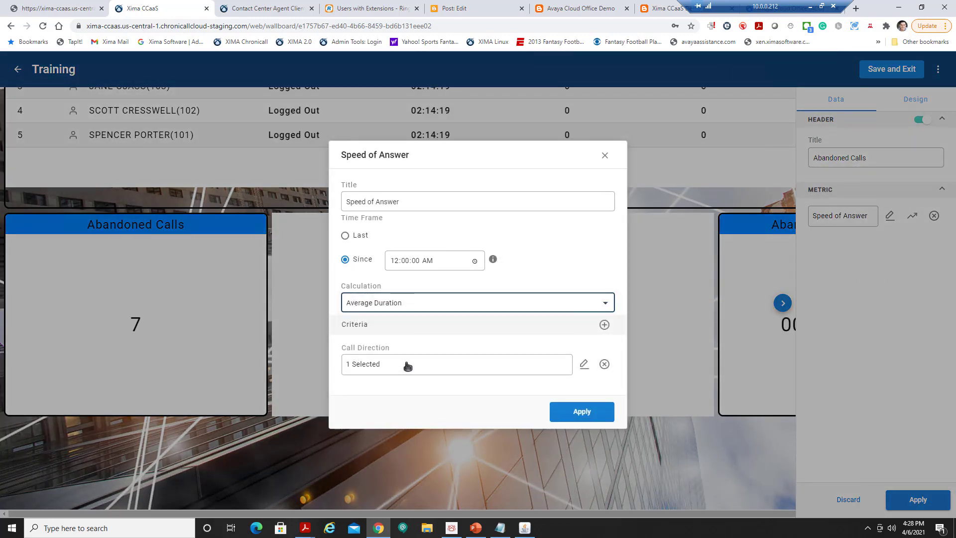
Filter the Speed of Answer metric to the Technical skill and apply the widget changes.
{"action": "left_click", "coordinate": [605, 326]}
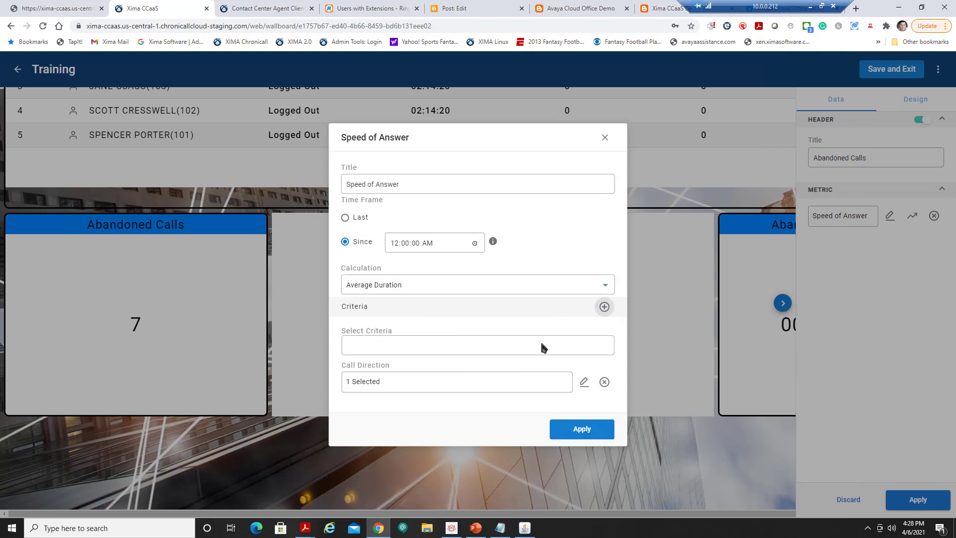
{"action": "left_click", "coordinate": [447, 350]}
{"action": "type", "text": "skill"}
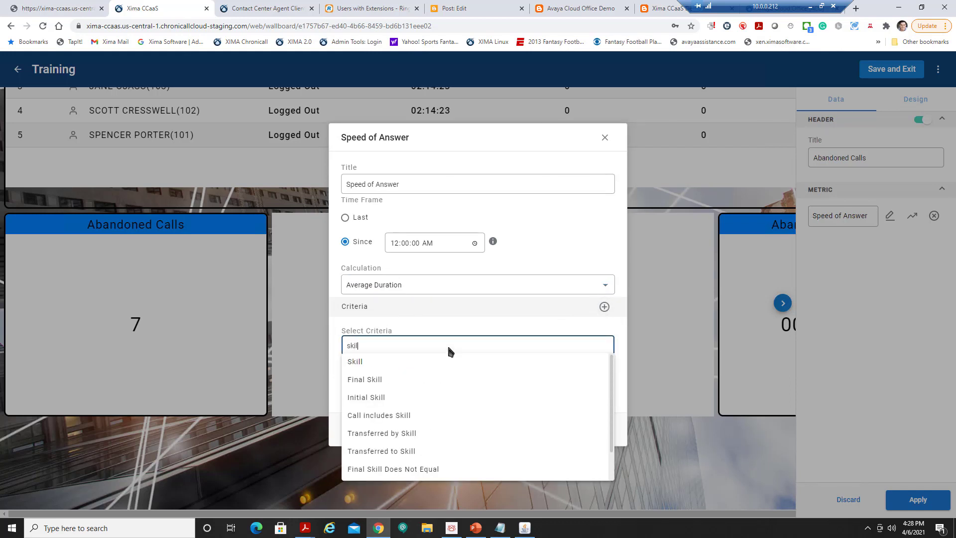
{"action": "left_click", "coordinate": [441, 362]}
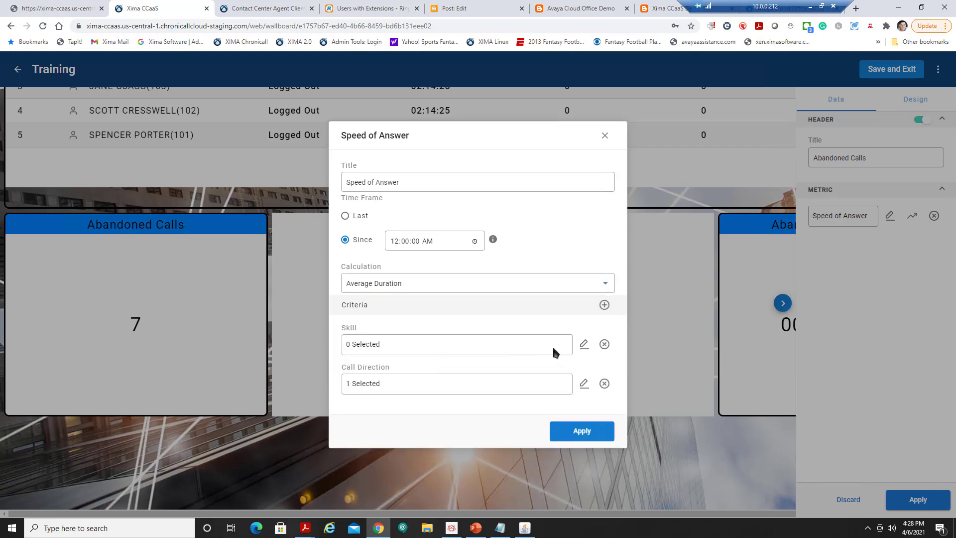
{"action": "left_click", "coordinate": [583, 346]}
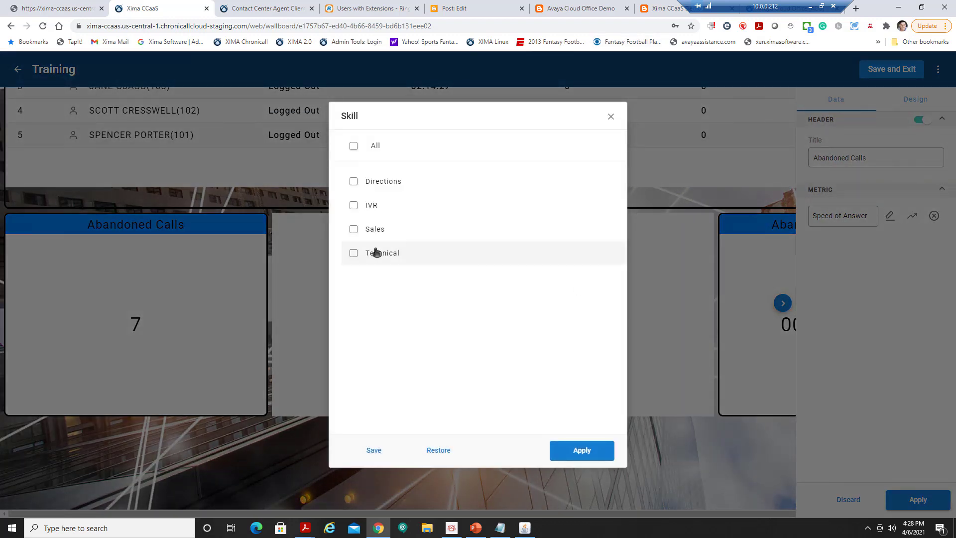
{"action": "left_click", "coordinate": [394, 253]}
{"action": "left_click", "coordinate": [590, 451]}
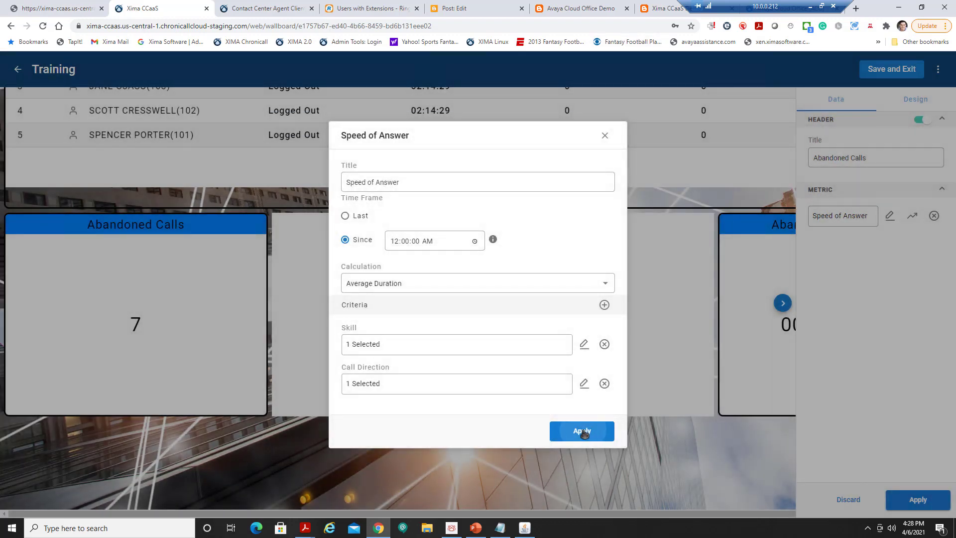
{"action": "left_click", "coordinate": [585, 432]}
{"action": "left_click", "coordinate": [918, 499]}
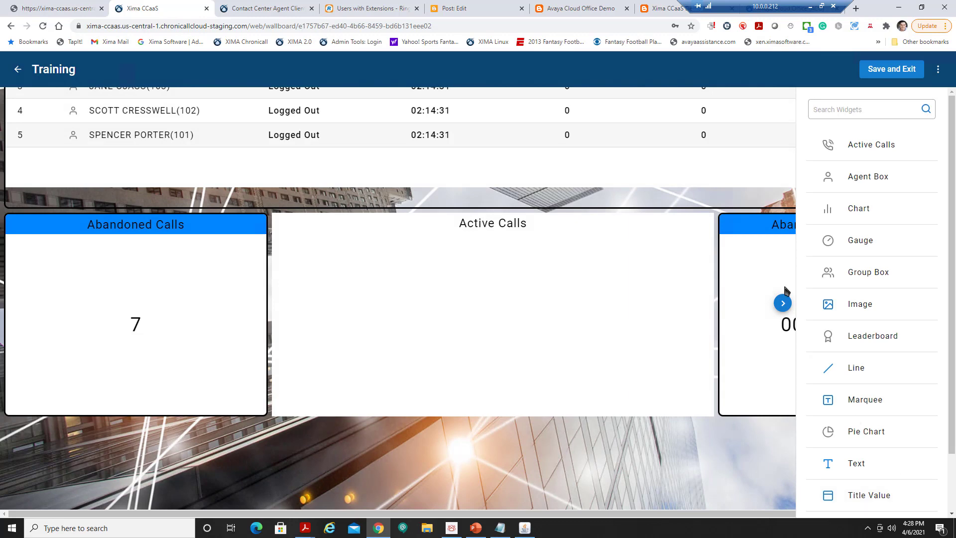
{"action": "left_click", "coordinate": [783, 303]}
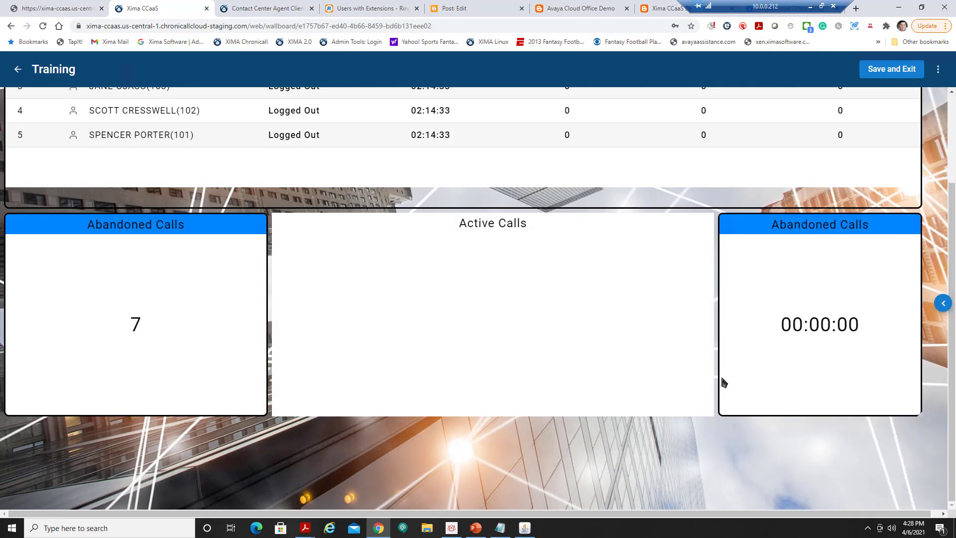
Save the Training wallboard, preview New - Agent and Skill full screen, then return to the wallboard list.
{"action": "scroll", "coordinate": [721, 375], "scroll_direction": "up", "scroll_amount": 2}
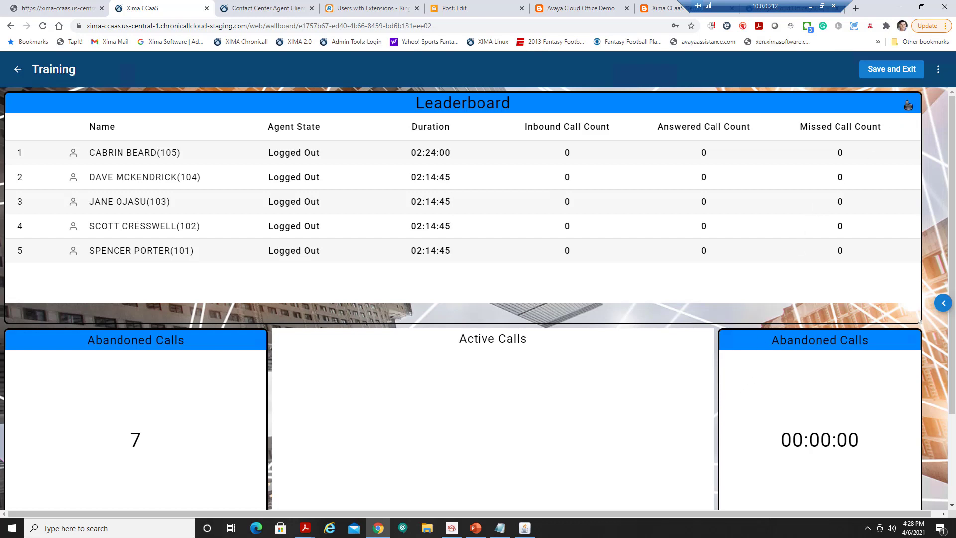
{"action": "left_click", "coordinate": [901, 71]}
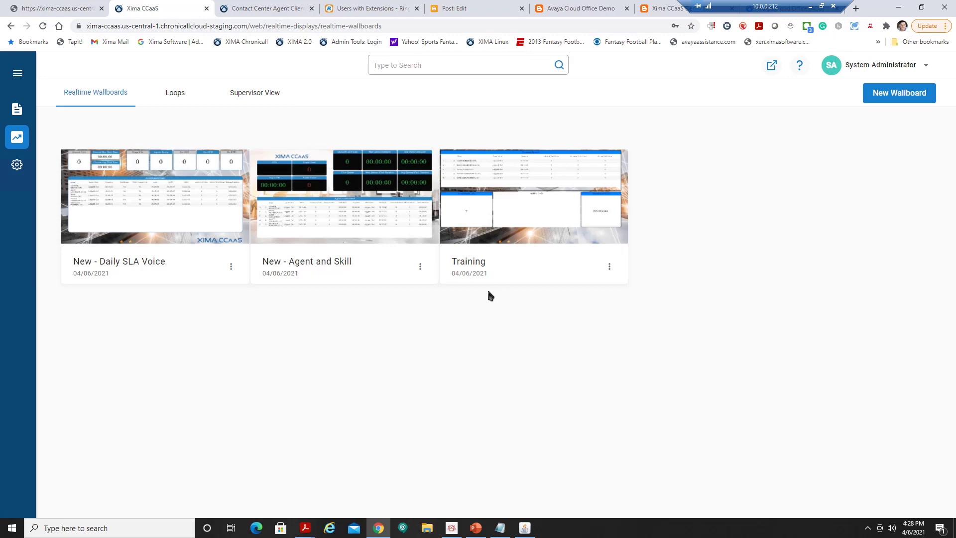
{"action": "left_click", "coordinate": [420, 269]}
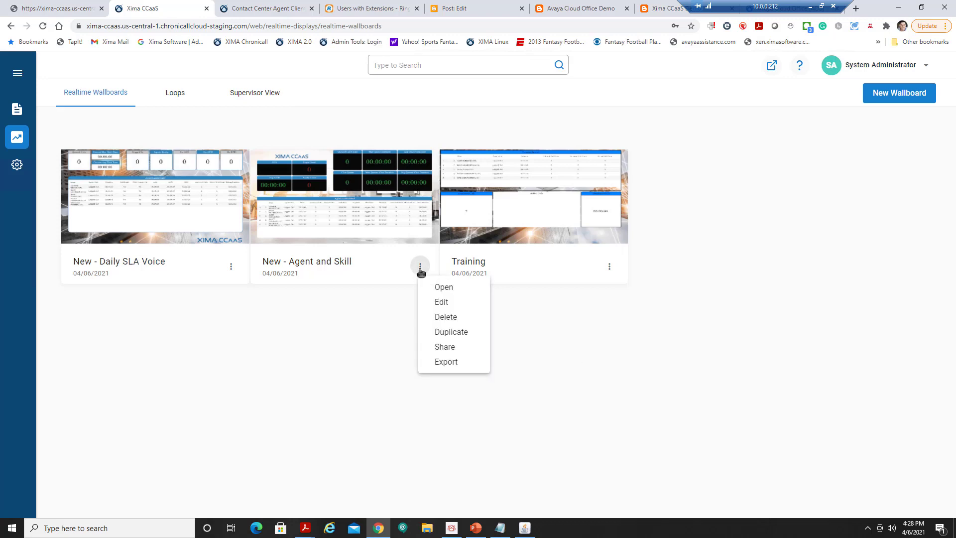
{"action": "left_click", "coordinate": [455, 291]}
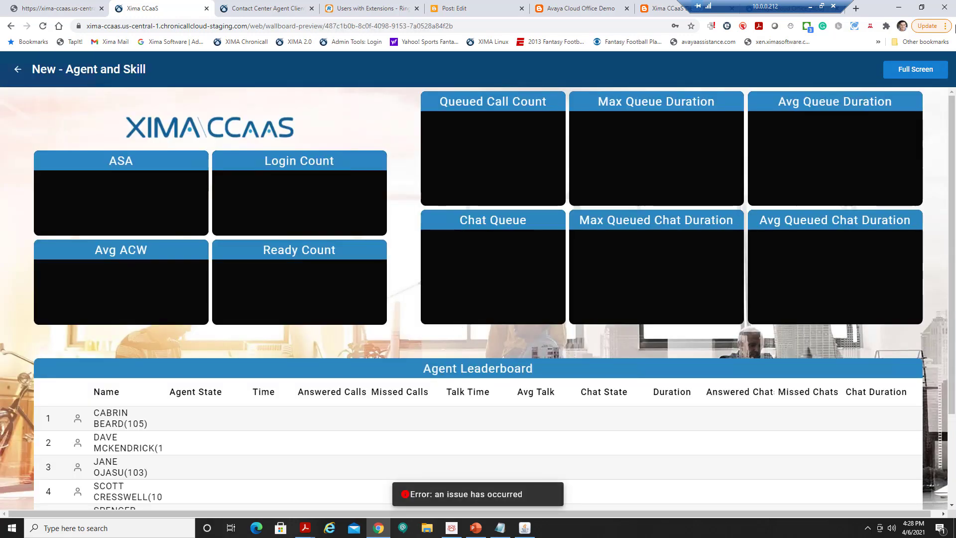
{"action": "left_click", "coordinate": [915, 75]}
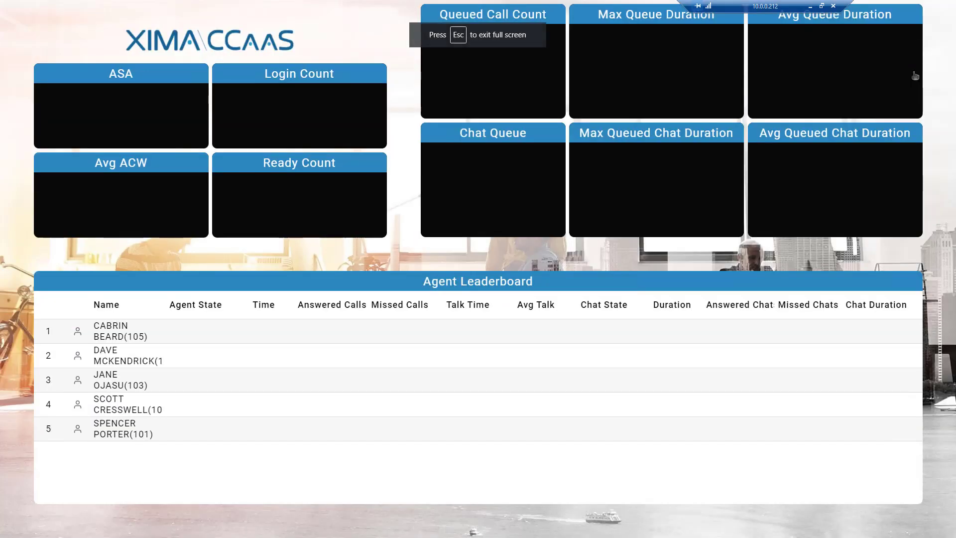
{"action": "key", "text": "Escape"}
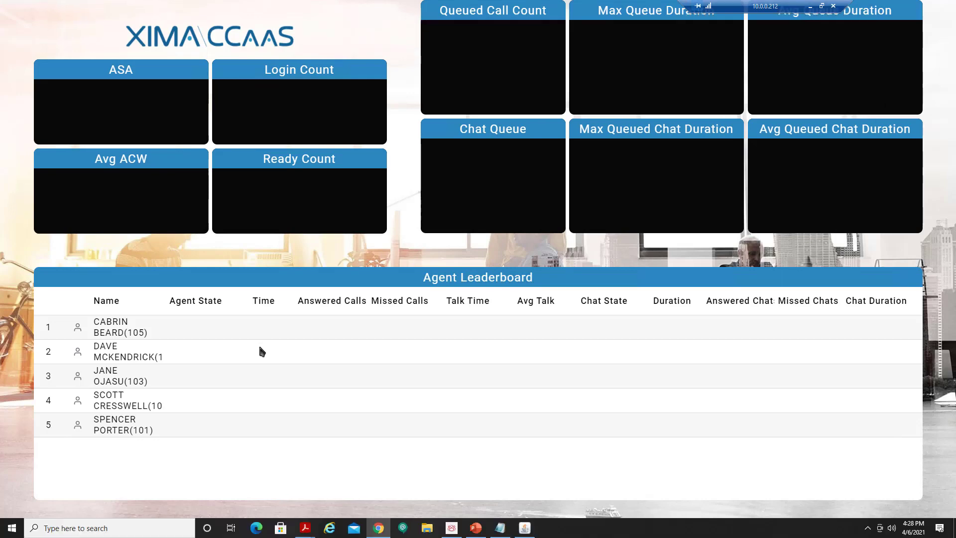
{"action": "left_click", "coordinate": [18, 70]}
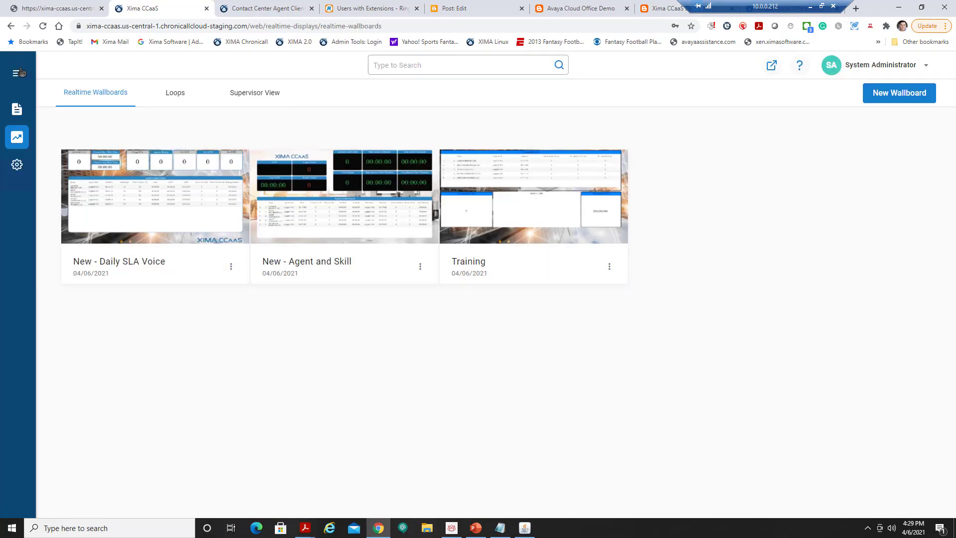
Create a loop named 'Training Loop' showing New - Daily SLA Voice for 1 minute first.
{"action": "left_click", "coordinate": [176, 94]}
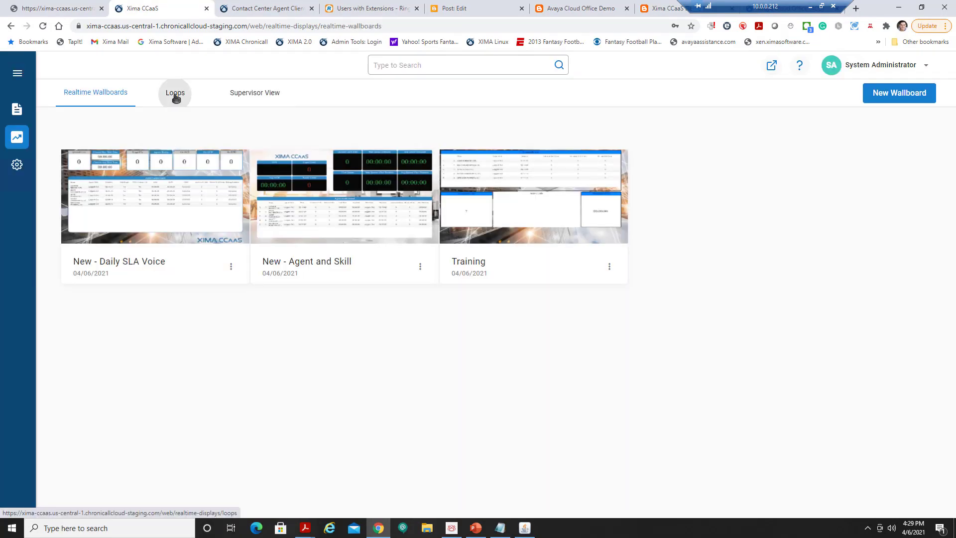
{"action": "left_click", "coordinate": [895, 93]}
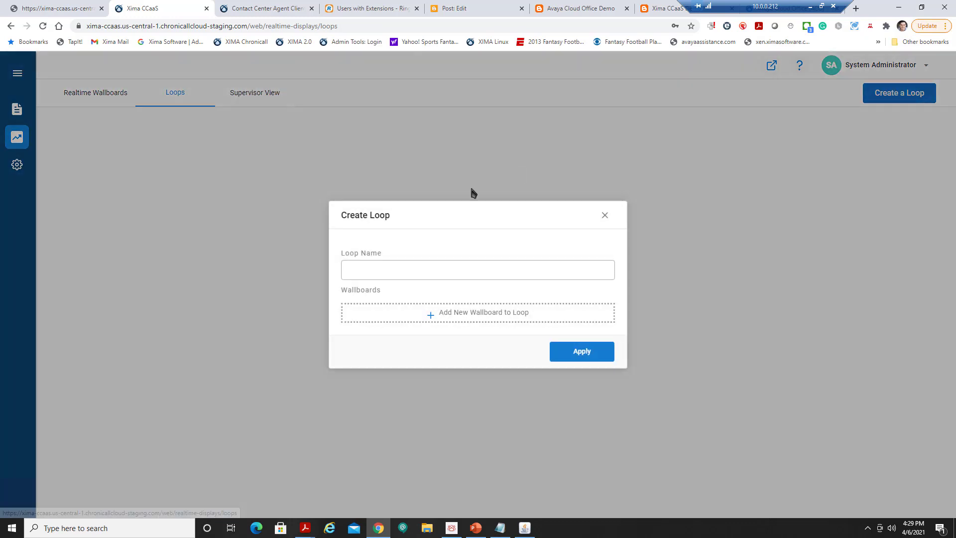
{"action": "left_click", "coordinate": [412, 271]}
{"action": "type", "text": "Training Loo"}
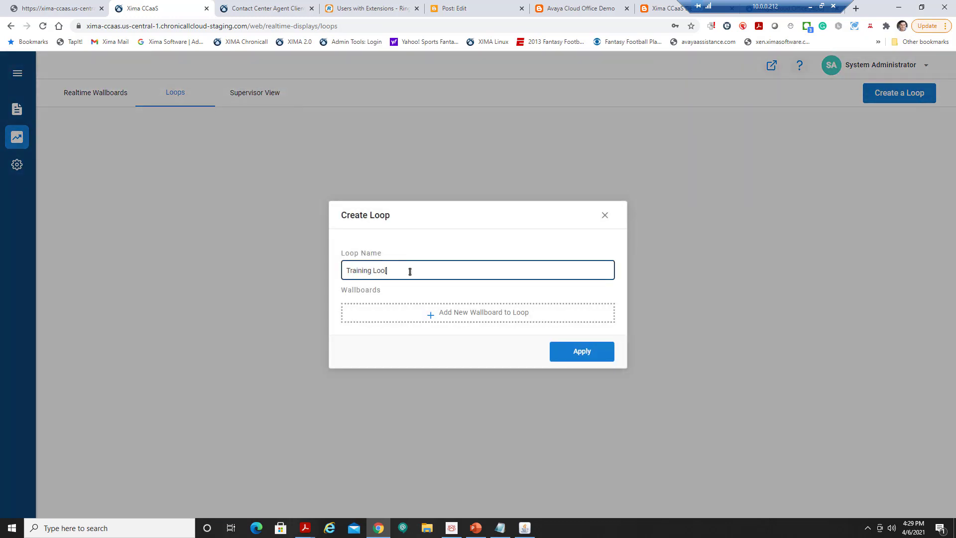
{"action": "type", "text": "p"}
{"action": "left_click", "coordinate": [478, 312]}
{"action": "left_click", "coordinate": [424, 299]}
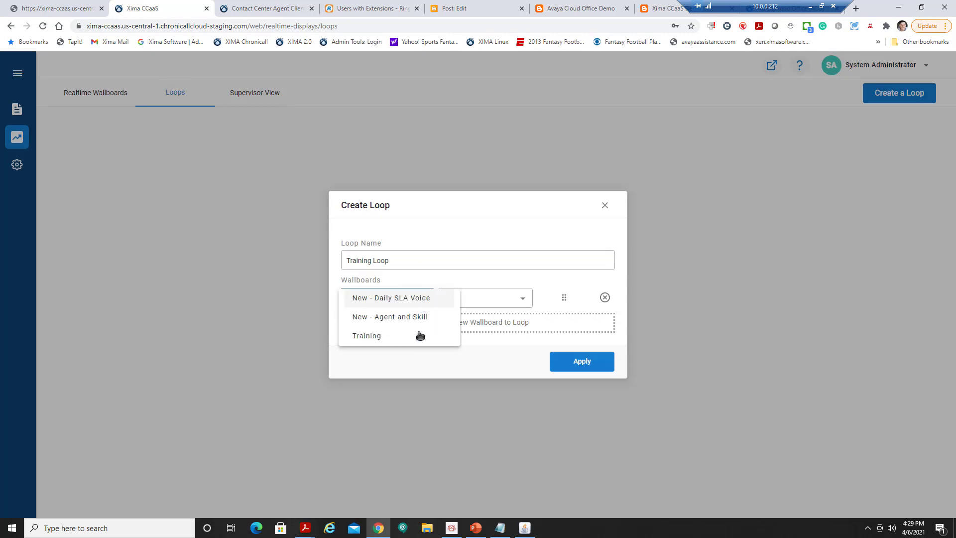
{"action": "left_click", "coordinate": [413, 304]}
{"action": "left_click", "coordinate": [508, 300]}
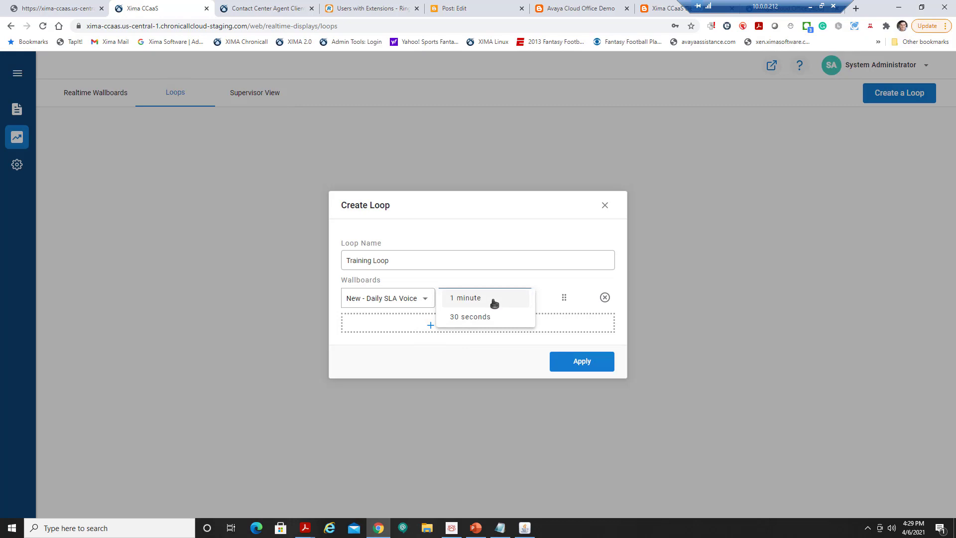
{"action": "left_click", "coordinate": [494, 300]}
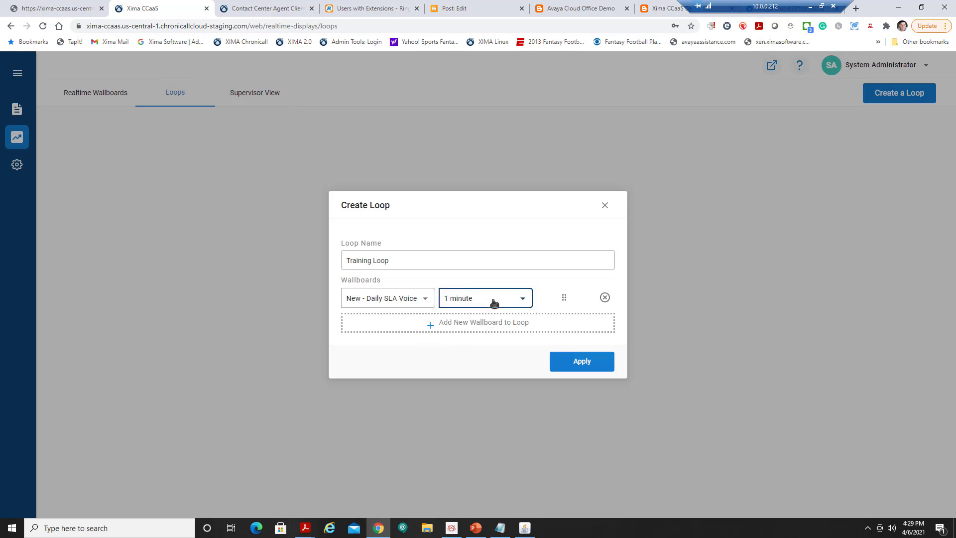
Add New - Agent and Skill for 30 seconds as the second wallboard and save the loop.
{"action": "left_click", "coordinate": [457, 324]}
{"action": "left_click", "coordinate": [409, 311]}
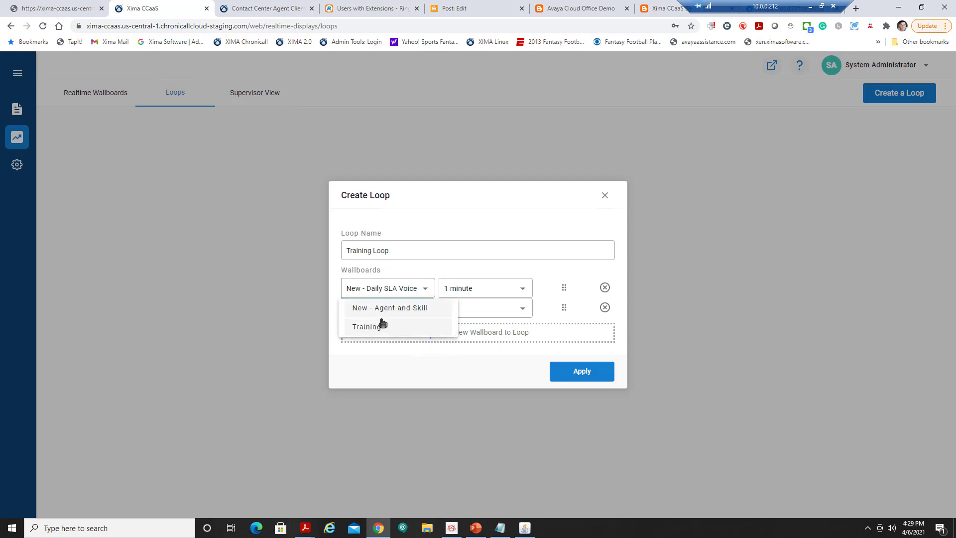
{"action": "left_click", "coordinate": [389, 308]}
{"action": "left_click", "coordinate": [470, 310]}
{"action": "left_click", "coordinate": [463, 327]}
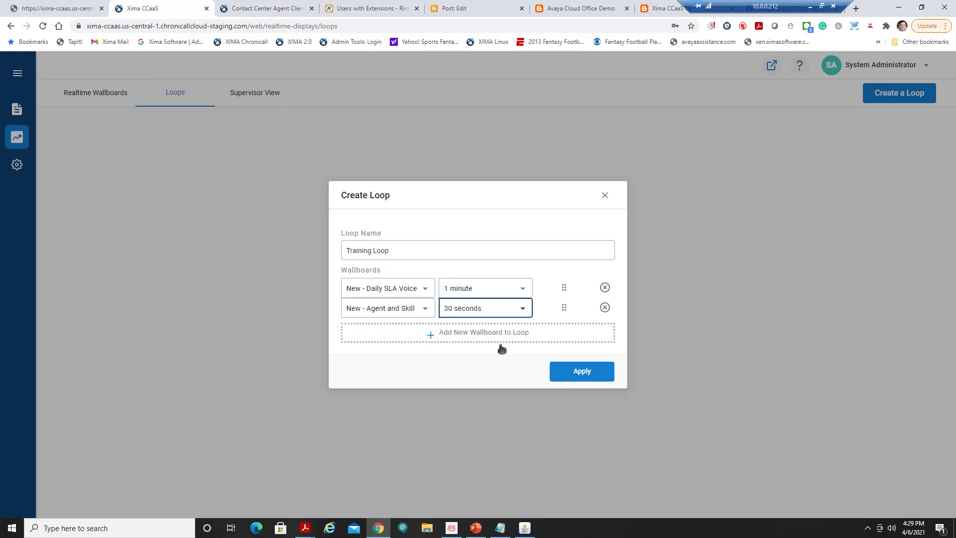
{"action": "left_click", "coordinate": [567, 373]}
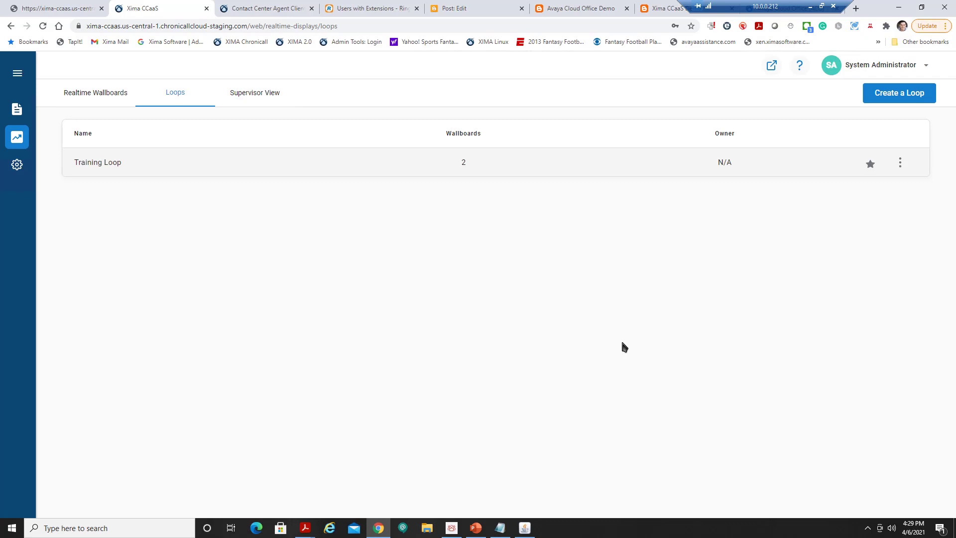
{"action": "left_click", "coordinate": [17, 165]}
Generate and copy the Training Loop's external view link, then open a new browser tab.
{"action": "left_click", "coordinate": [902, 166]}
{"action": "left_click", "coordinate": [853, 229]}
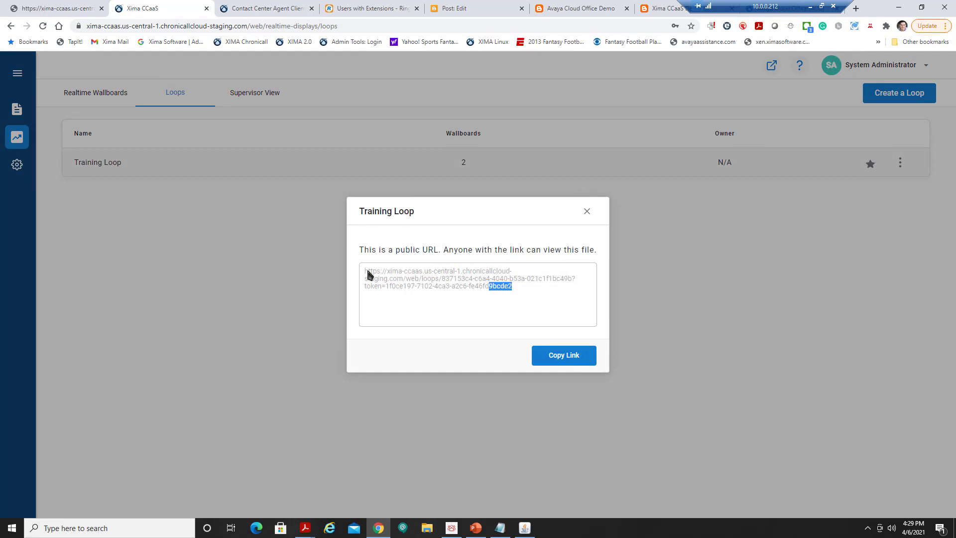
{"action": "left_click_drag", "start_coordinate": [367, 273], "coordinate": [365, 272]}
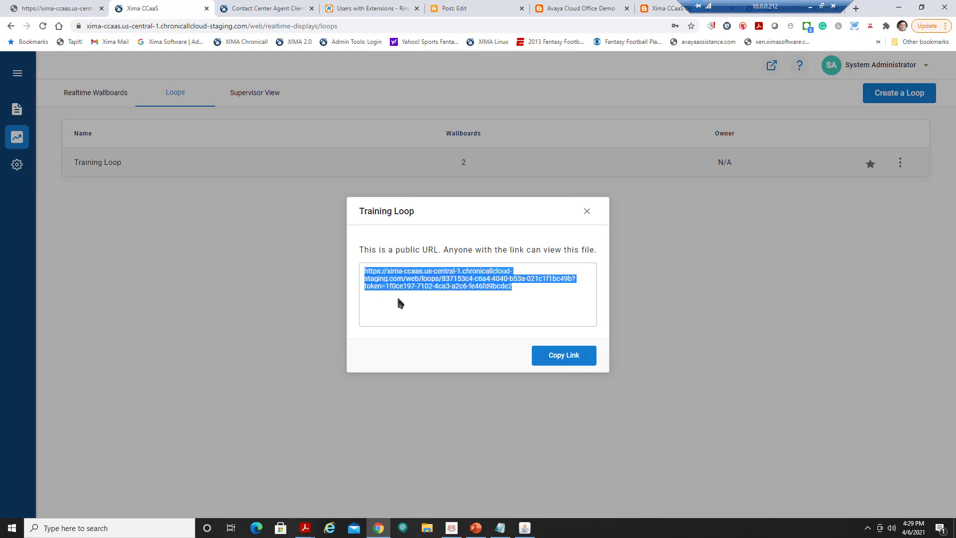
{"action": "left_click", "coordinate": [559, 357]}
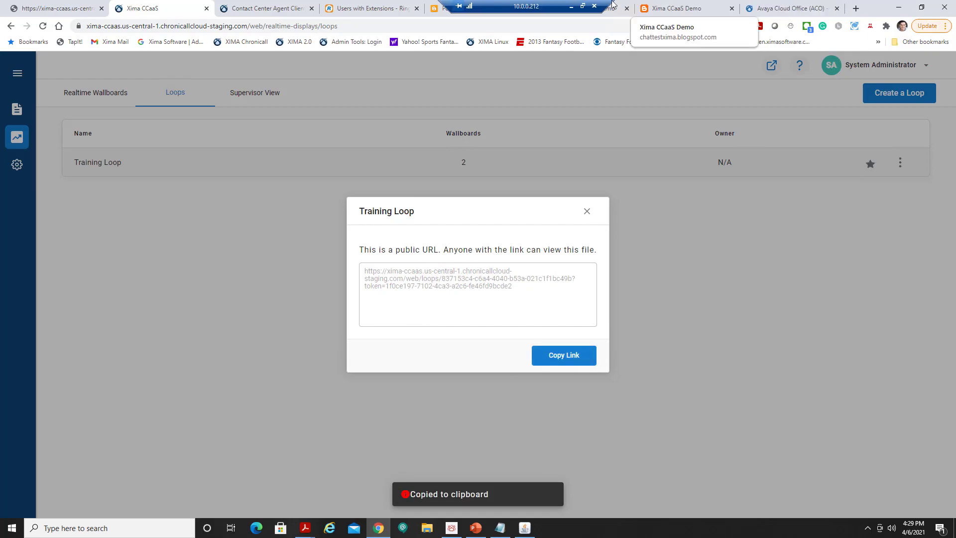
{"action": "left_click", "coordinate": [856, 8]}
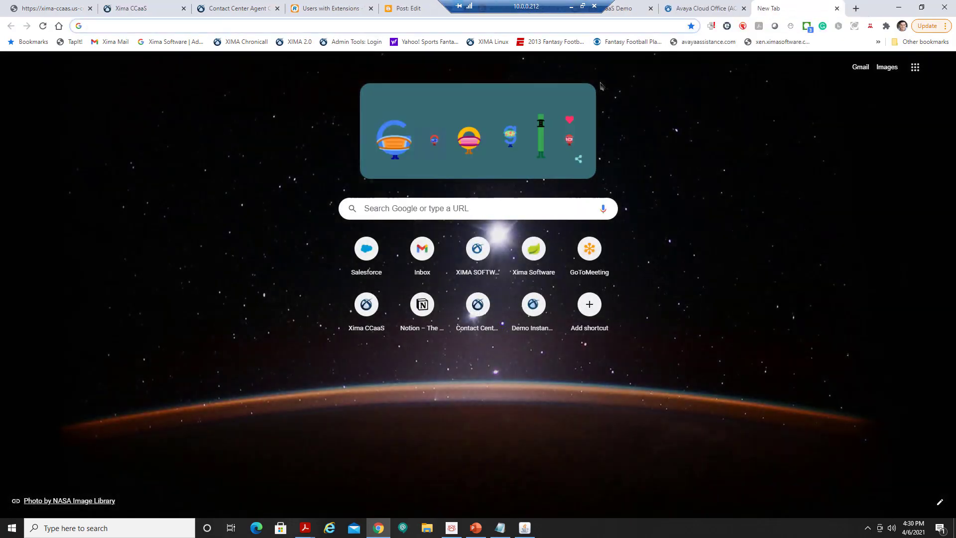
Load the copied loop link in the browser, view it full screen twice, then switch to the desktop client.
{"action": "key", "text": "ctrl+v"}
{"action": "key", "text": "Return"}
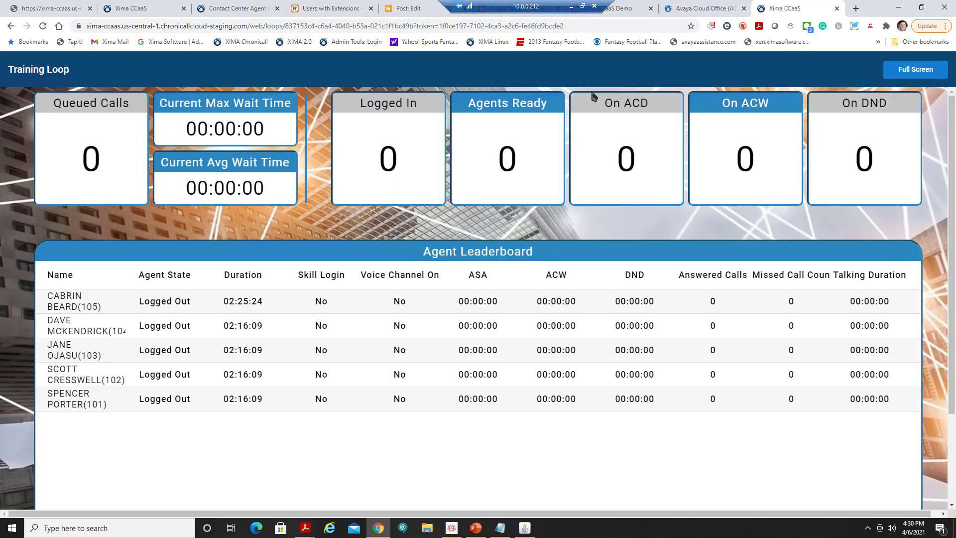
{"action": "left_click", "coordinate": [914, 73]}
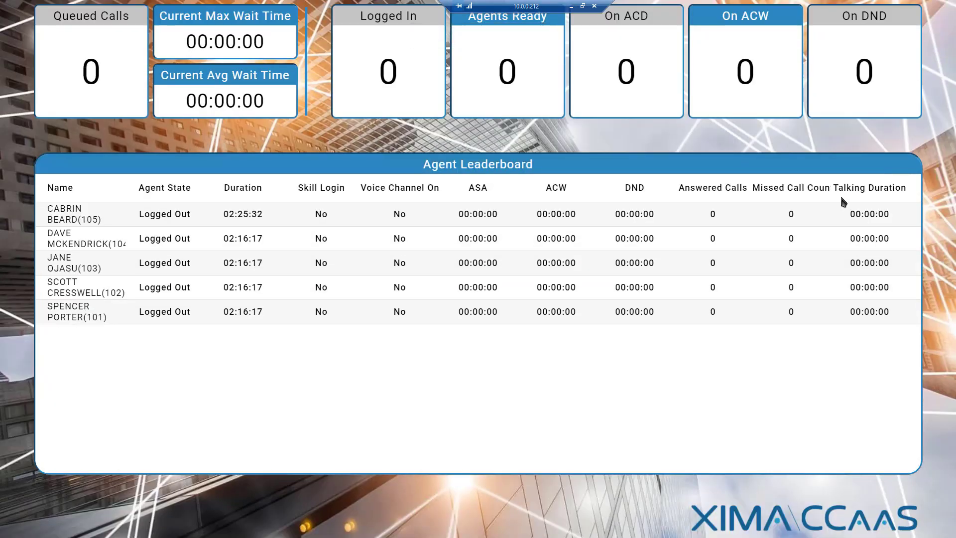
{"action": "key", "text": "Escape"}
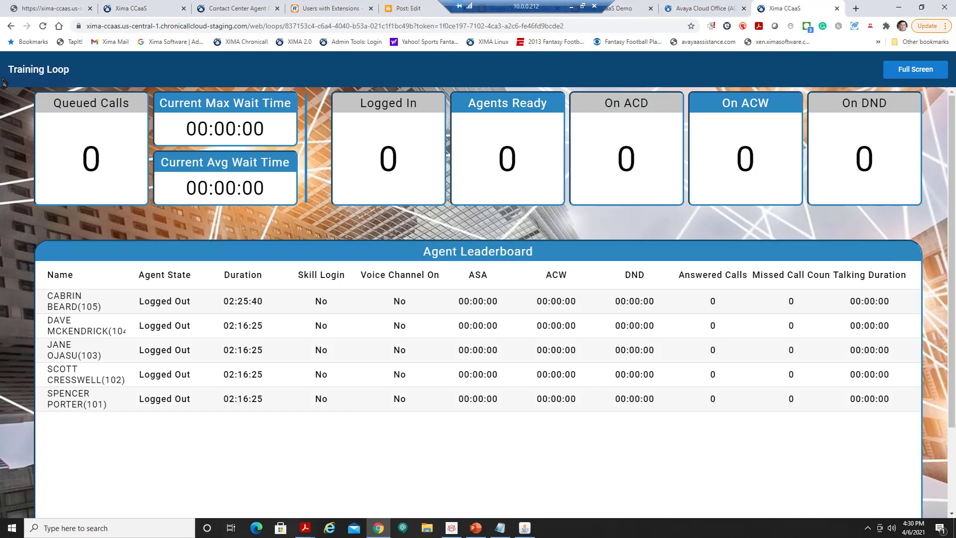
{"action": "left_click", "coordinate": [916, 73]}
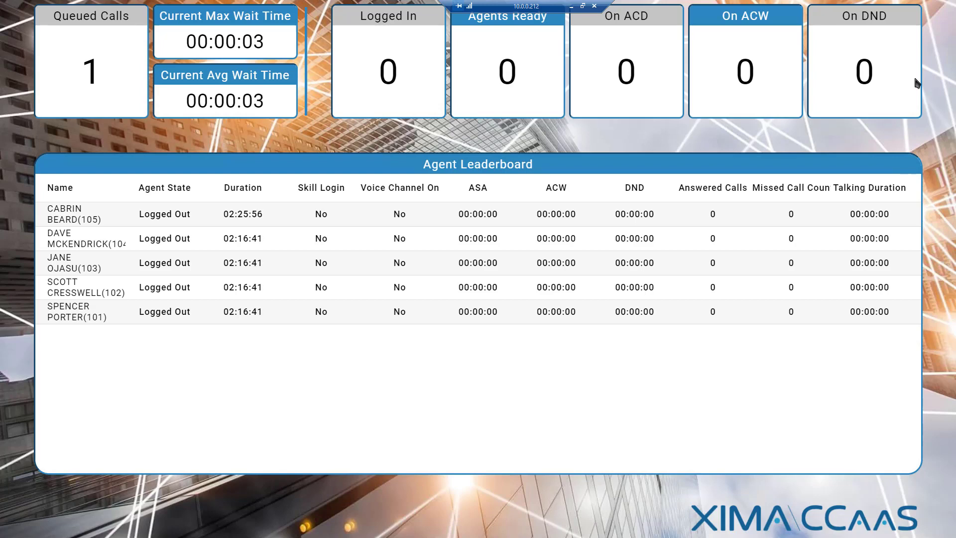
{"action": "key", "text": "Escape"}
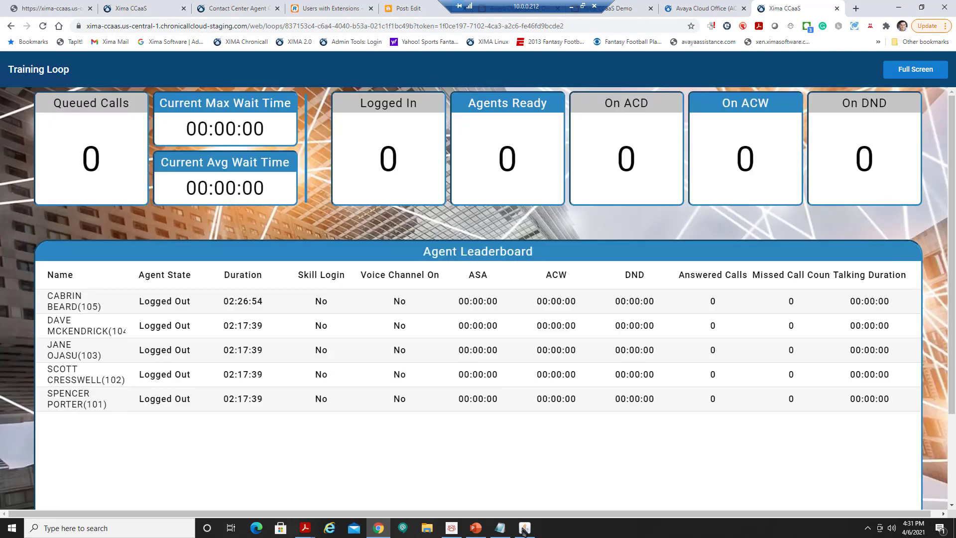
{"action": "left_click", "coordinate": [524, 529]}
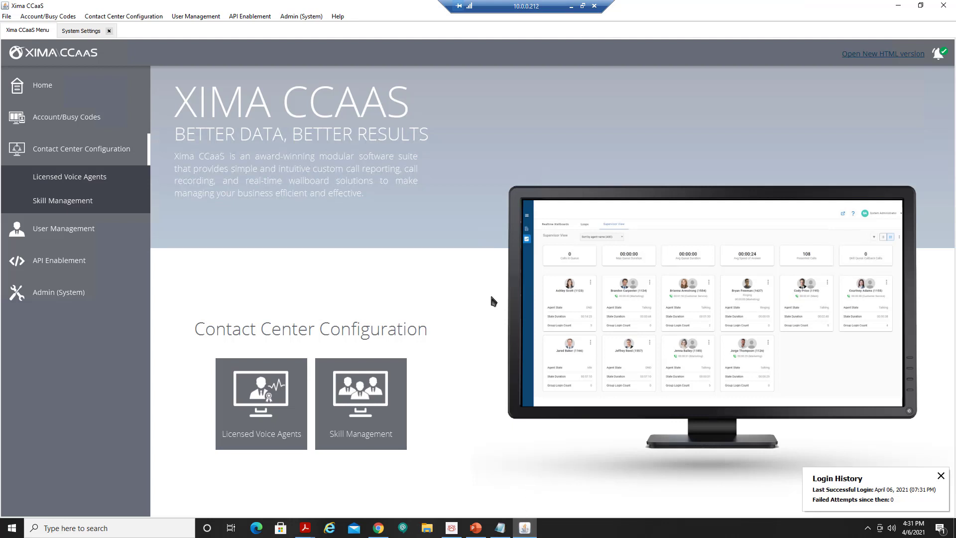
Under Admin > Alerts and Triggers, create a realtime trigger named 'Que…' and browse its Value metrics.
{"action": "left_click", "coordinate": [63, 292]}
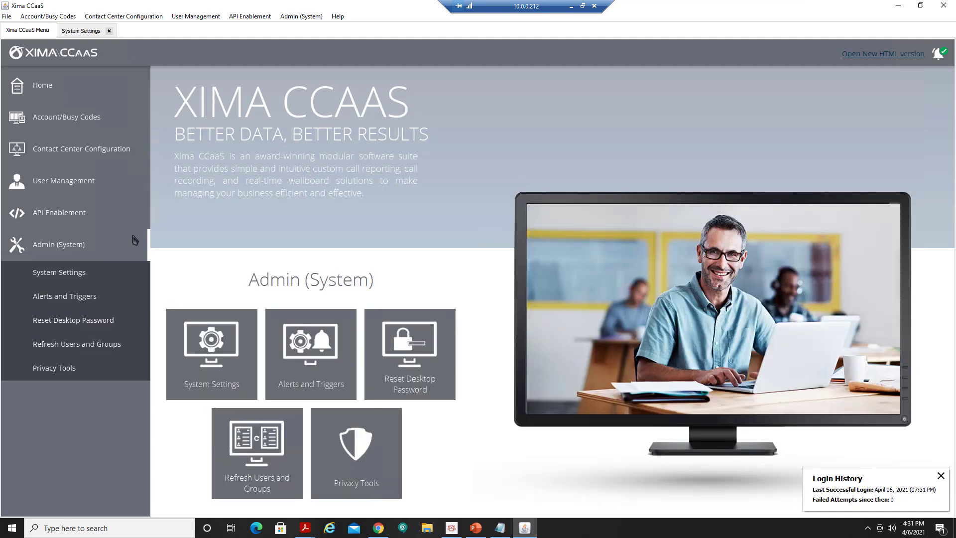
{"action": "left_click", "coordinate": [95, 299]}
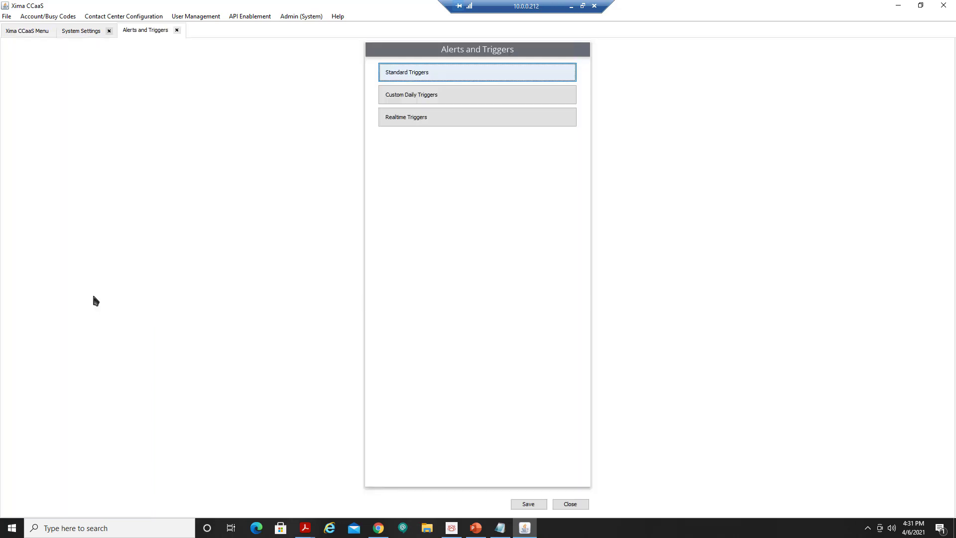
{"action": "left_click", "coordinate": [473, 121]}
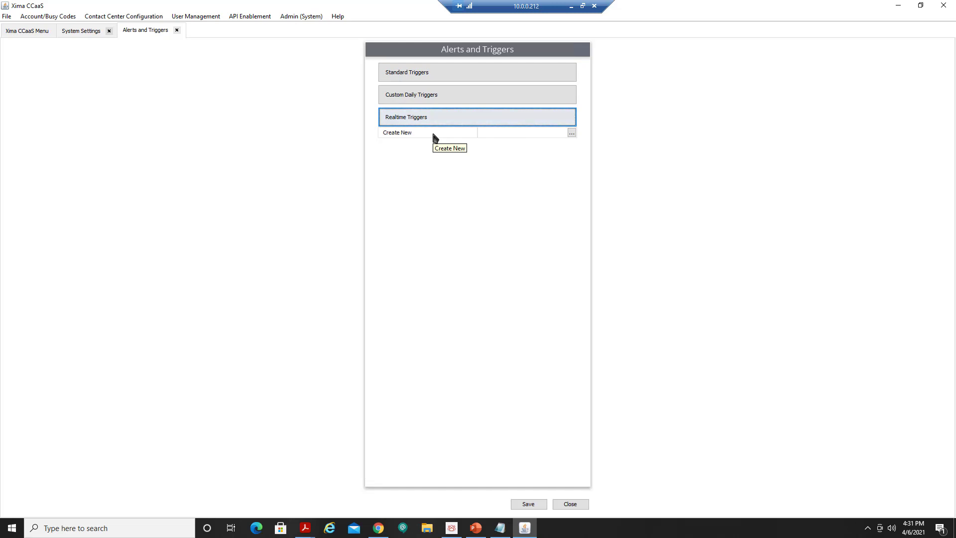
{"action": "left_click", "coordinate": [572, 133]}
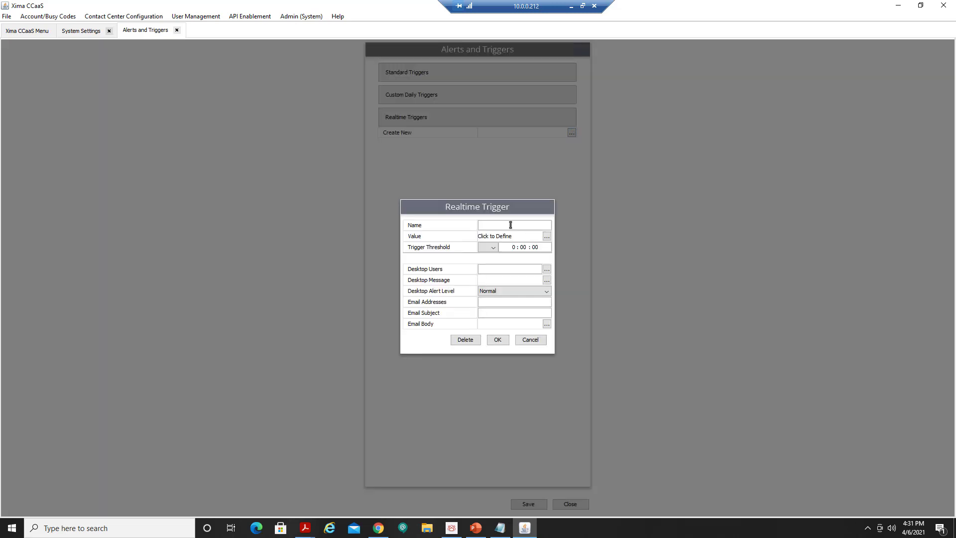
{"action": "type", "text": "Queue Alert"}
{"action": "left_click", "coordinate": [547, 236]}
{"action": "scroll", "coordinate": [327, 281], "scroll_direction": "down", "scroll_amount": 6}
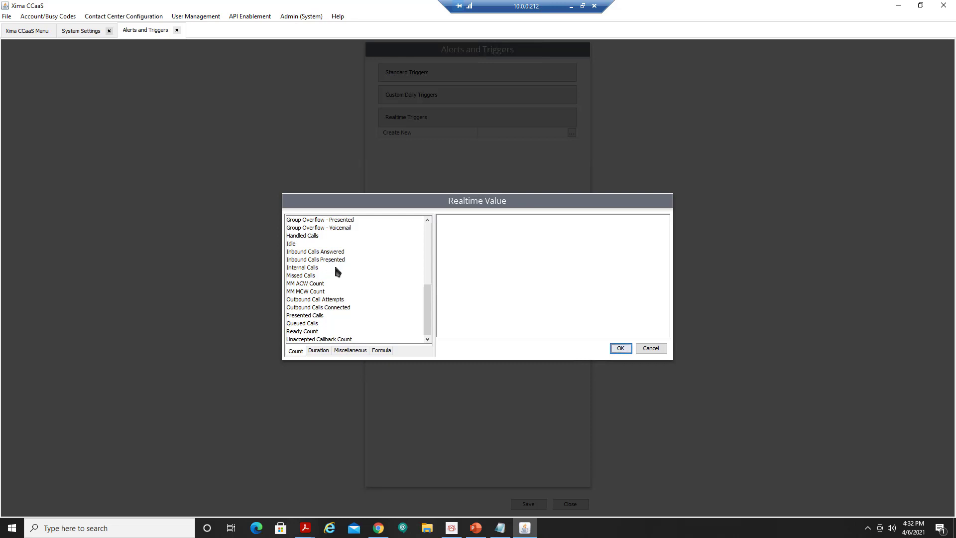
Set the trigger value to Queued Calls, time frame Now, for the Technical group.
{"action": "left_click", "coordinate": [309, 323]}
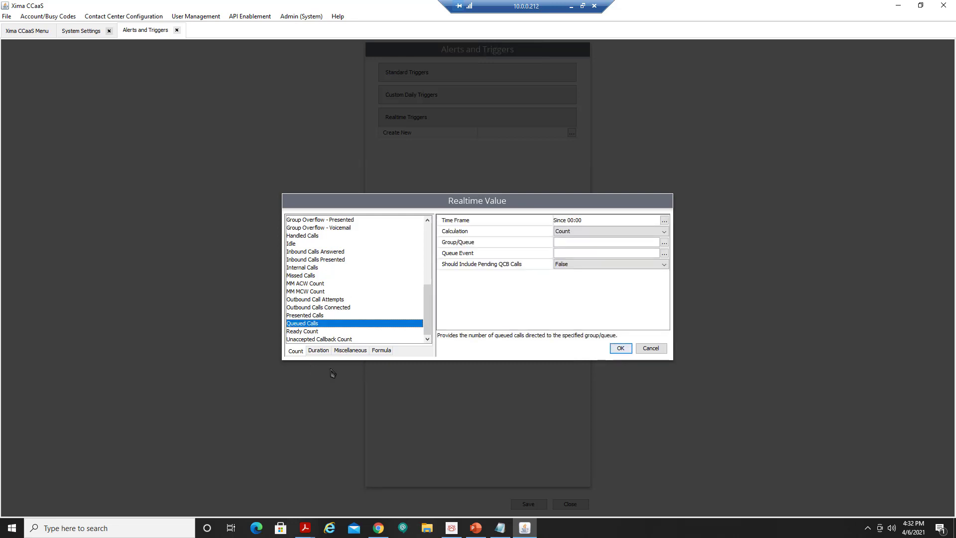
{"action": "left_click", "coordinate": [664, 220]}
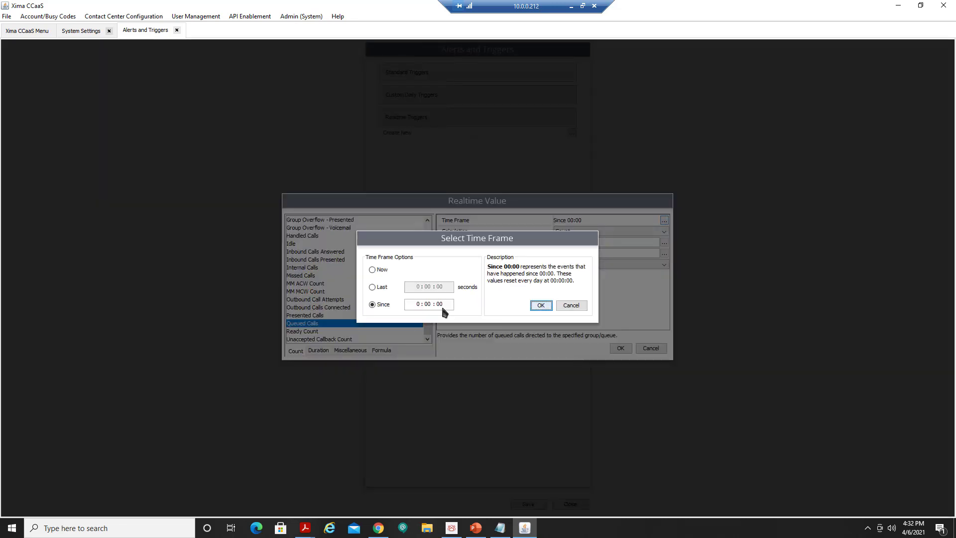
{"action": "left_click", "coordinate": [373, 269]}
{"action": "left_click", "coordinate": [542, 306]}
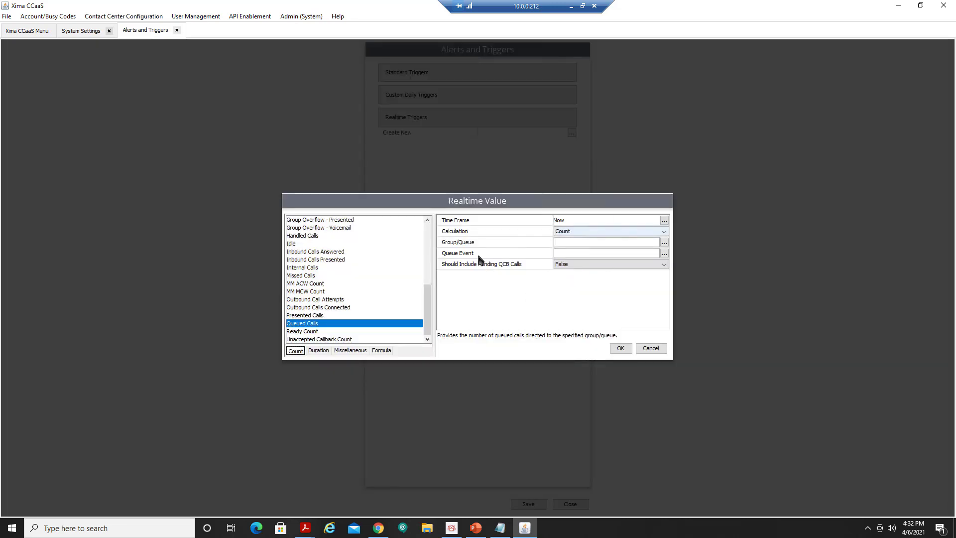
{"action": "left_click", "coordinate": [665, 242]}
{"action": "left_click", "coordinate": [430, 216]}
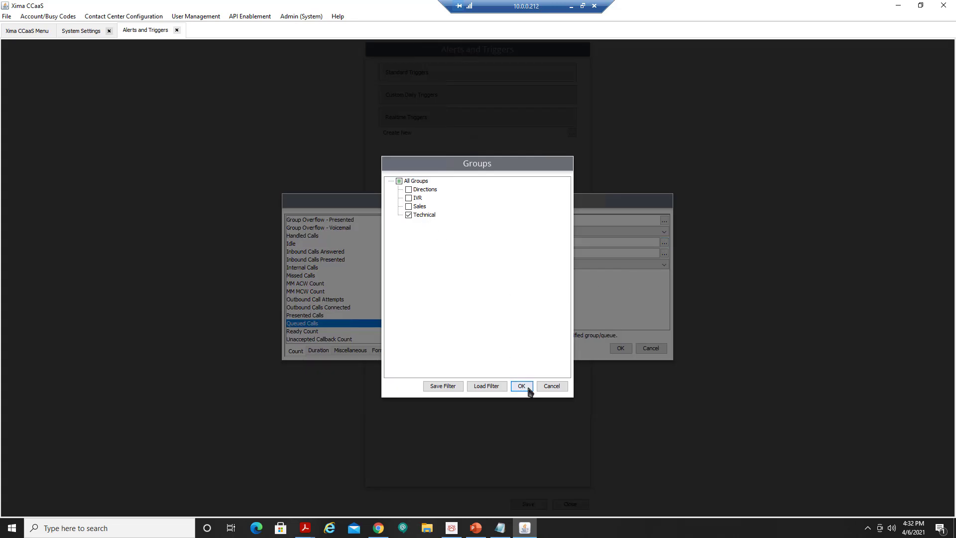
{"action": "left_click", "coordinate": [521, 386]}
{"action": "left_click", "coordinate": [621, 348]}
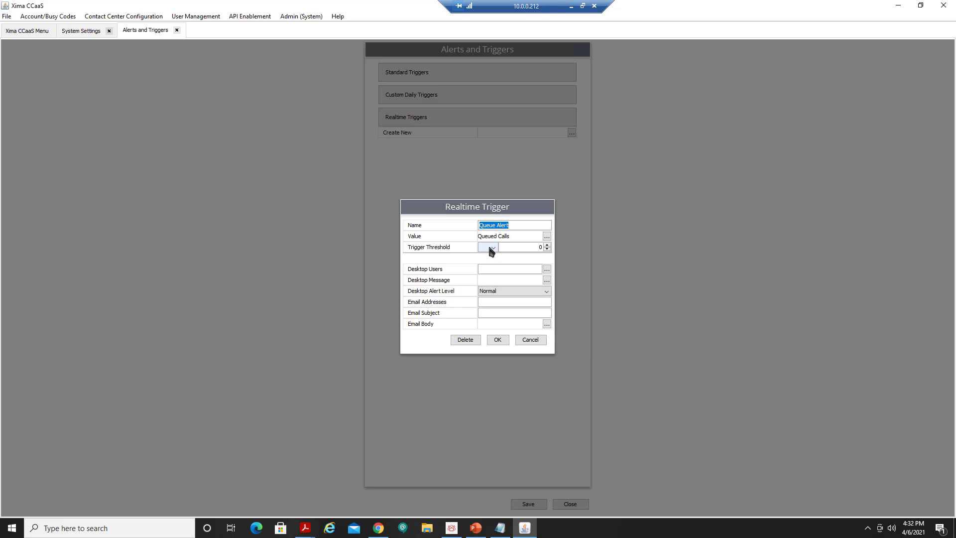
Set the threshold to >= 5 and alert five desktop users, excluding the Xima CCaaS and Handset accounts.
{"action": "left_click", "coordinate": [490, 248]}
{"action": "left_click", "coordinate": [490, 290]}
{"action": "left_click_drag", "start_coordinate": [531, 249], "coordinate": [563, 249]}
{"action": "left_click", "coordinate": [547, 270]}
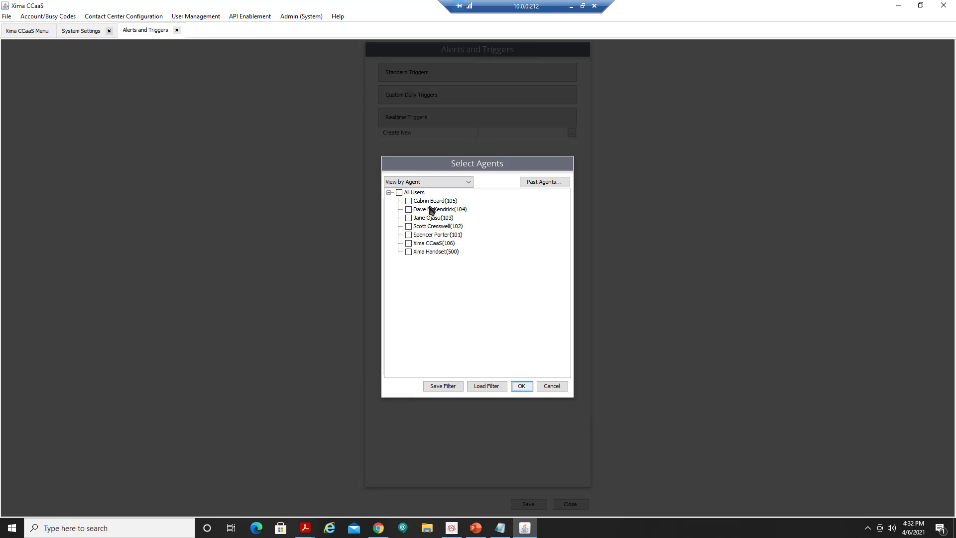
{"action": "left_click", "coordinate": [417, 193]}
{"action": "left_click", "coordinate": [433, 243]}
{"action": "left_click", "coordinate": [434, 252]}
{"action": "left_click", "coordinate": [521, 387]}
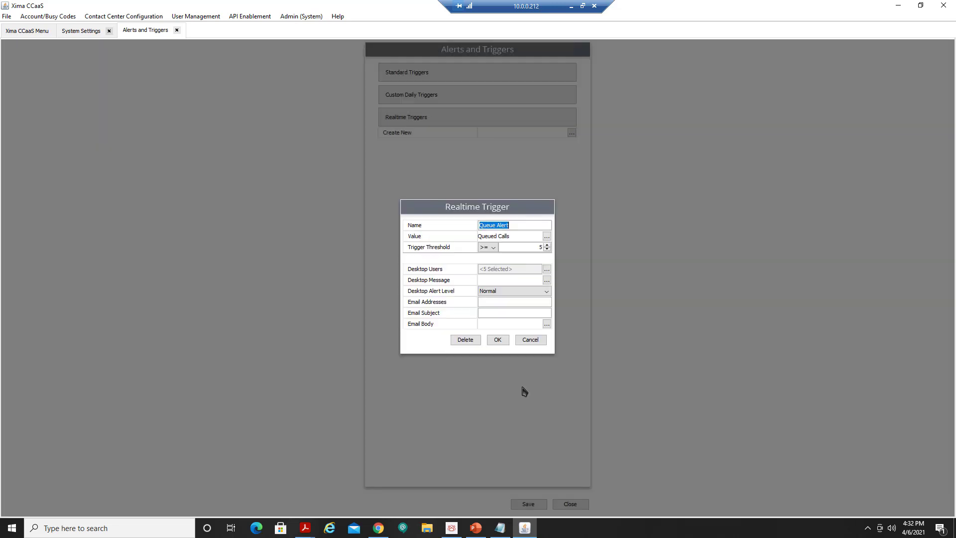
{"action": "left_click", "coordinate": [547, 280]}
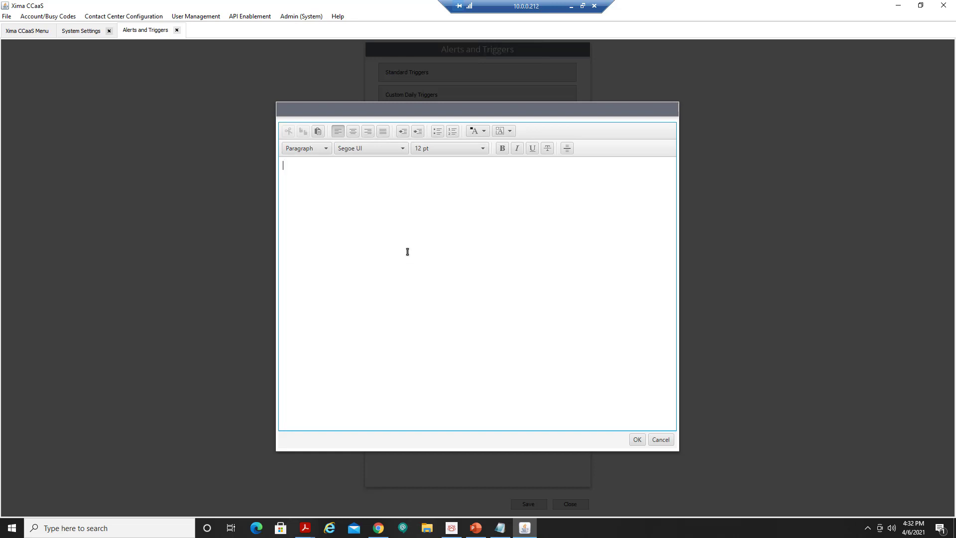
Set the desktop message 'Warning. Five calls in Queue!' in 18 pt text.
{"action": "type", "text": "Warning. Five calls in Queue!"}
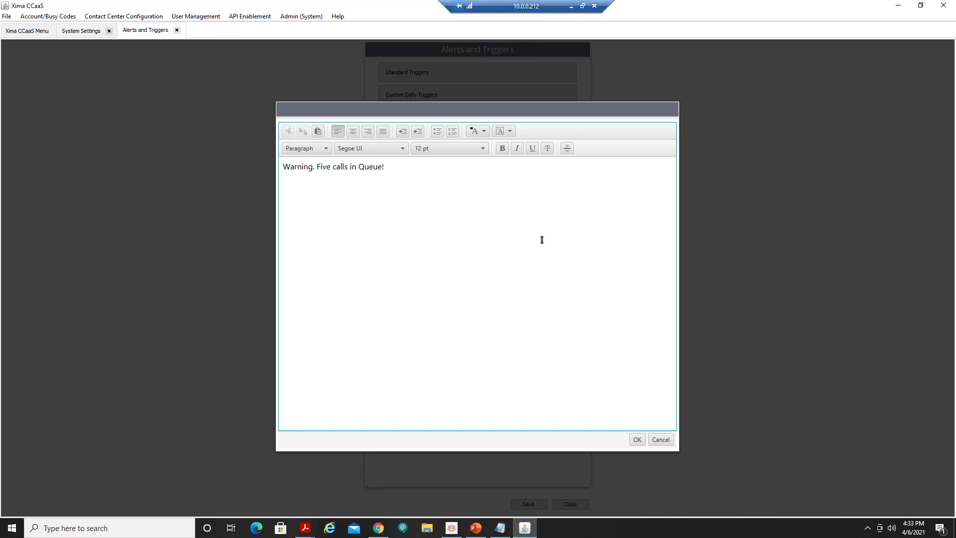
{"action": "key", "text": "ctrl+a"}
{"action": "left_click", "coordinate": [459, 151]}
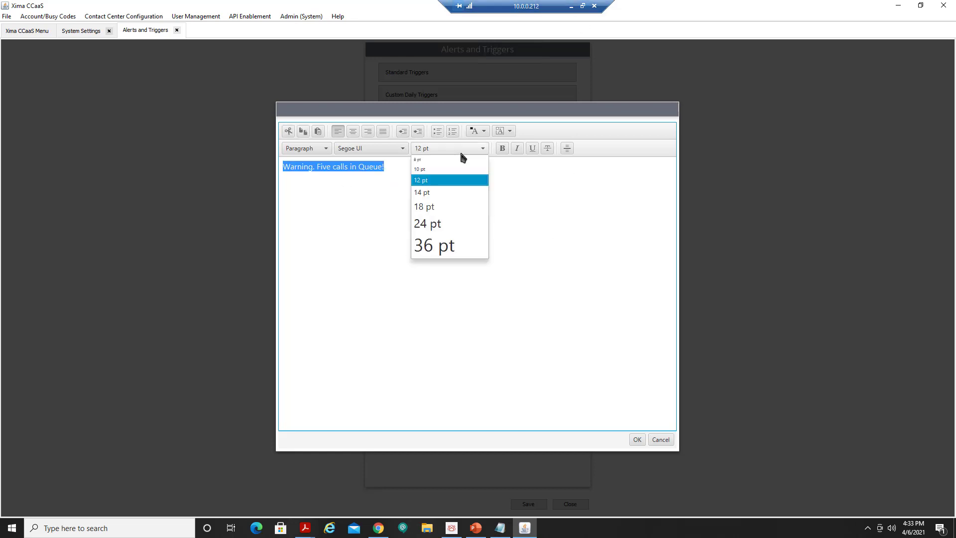
{"action": "left_click", "coordinate": [450, 205]}
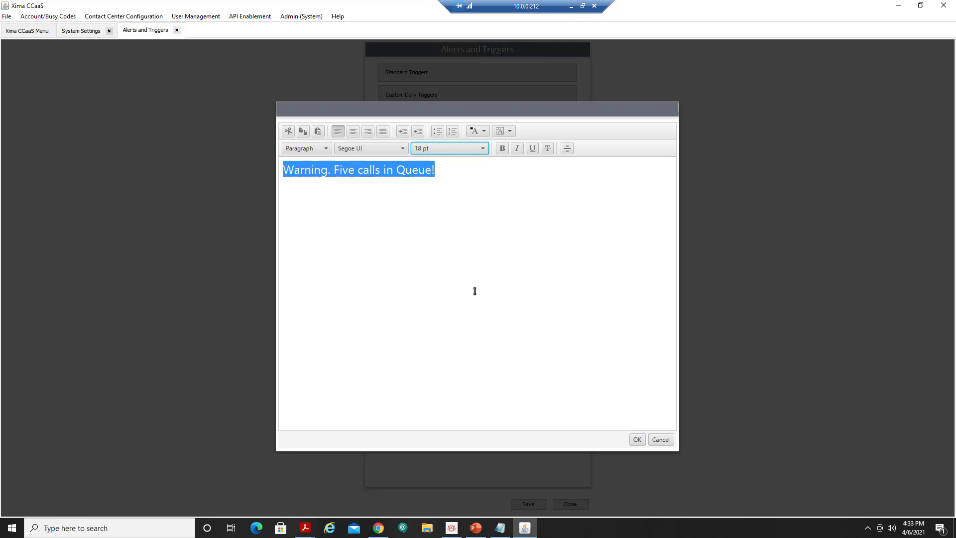
{"action": "left_click", "coordinate": [637, 440]}
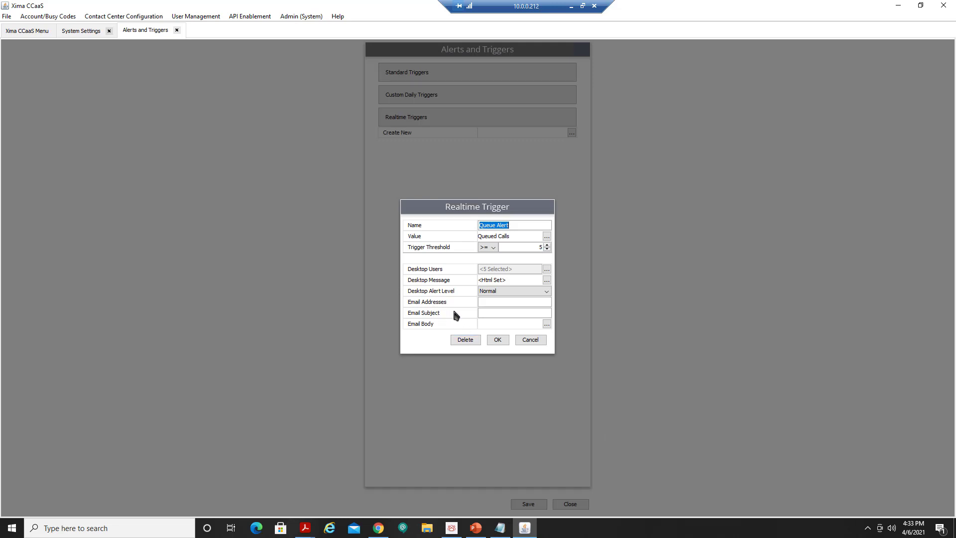
Enter two recipient e-mail addresses and the subject 'Warning five calls in Technical Queue'.
{"action": "left_click", "coordinate": [510, 301]}
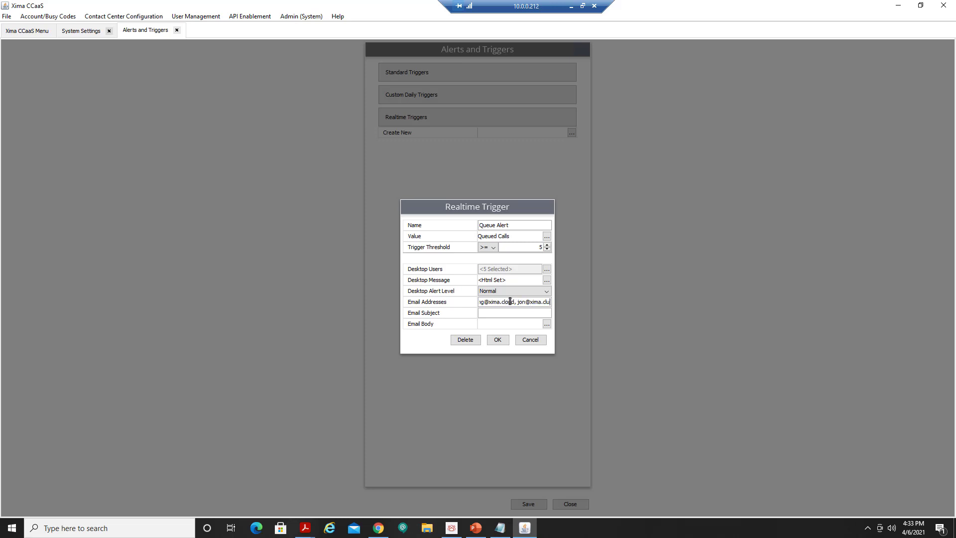
{"action": "left_click", "coordinate": [503, 314]}
{"action": "type", "text": "Warning - five c"}
{"action": "type", "text": "alls in Technical Queue"}
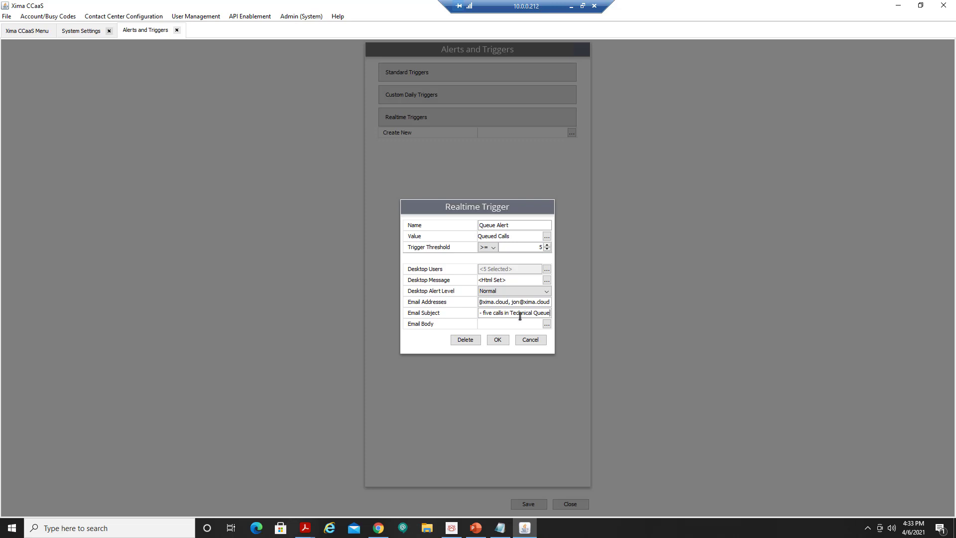
Write an e-mail body alerting recipients to check the supervisor view.
{"action": "left_click", "coordinate": [546, 325]}
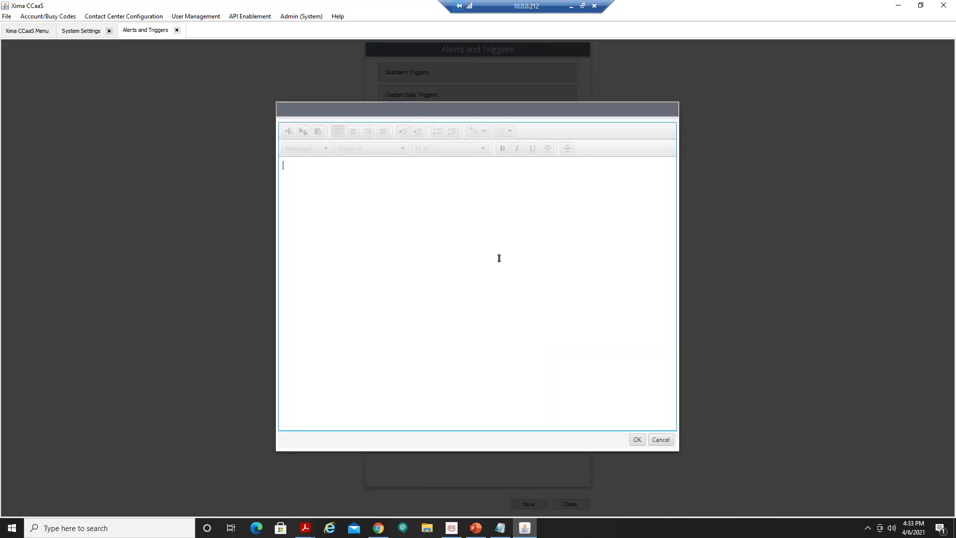
{"action": "type", "text": "This i"}
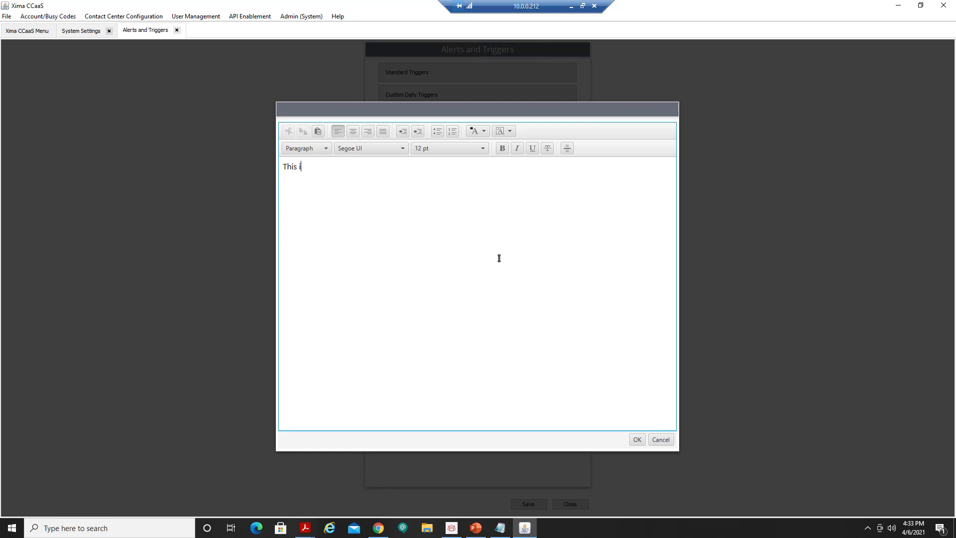
{"action": "type", "text": "s a n alert to s"}
{"action": "key", "text": "BackSpace"}
{"action": "type", "text": "check the supervis"}
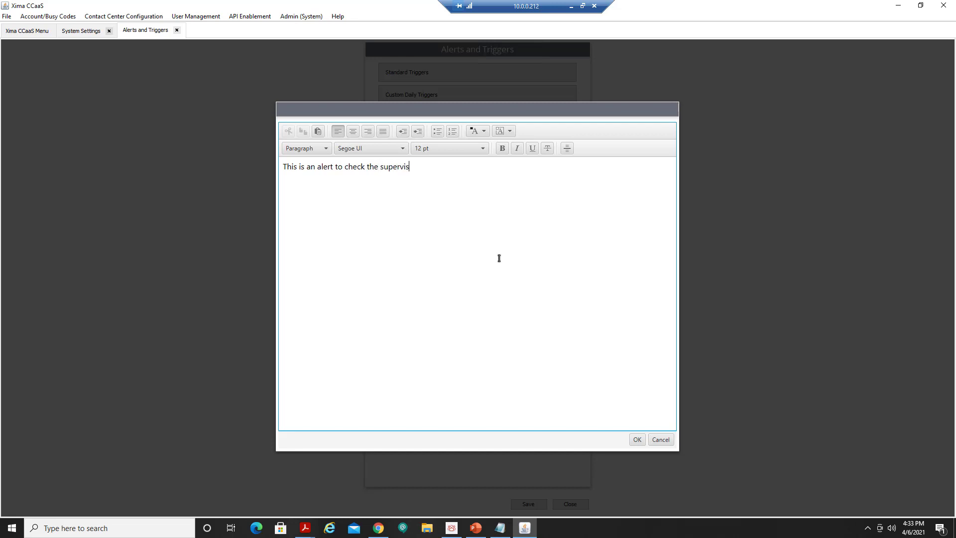
{"action": "type", "text": "or view"}
{"action": "left_click", "coordinate": [638, 440]}
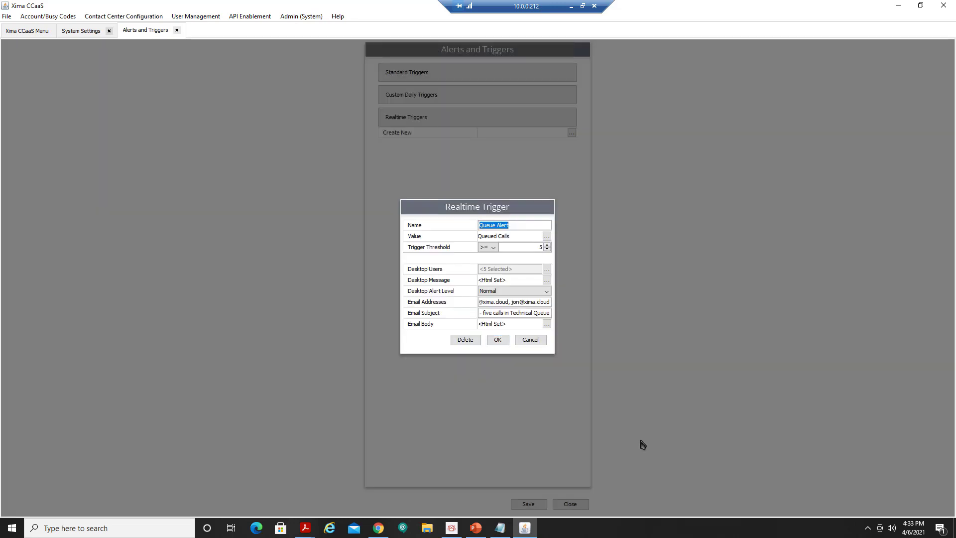
Fix the invalid recipient addresses, save the Queue Alert trigger, and close Alerts and Triggers.
{"action": "left_click", "coordinate": [497, 342]}
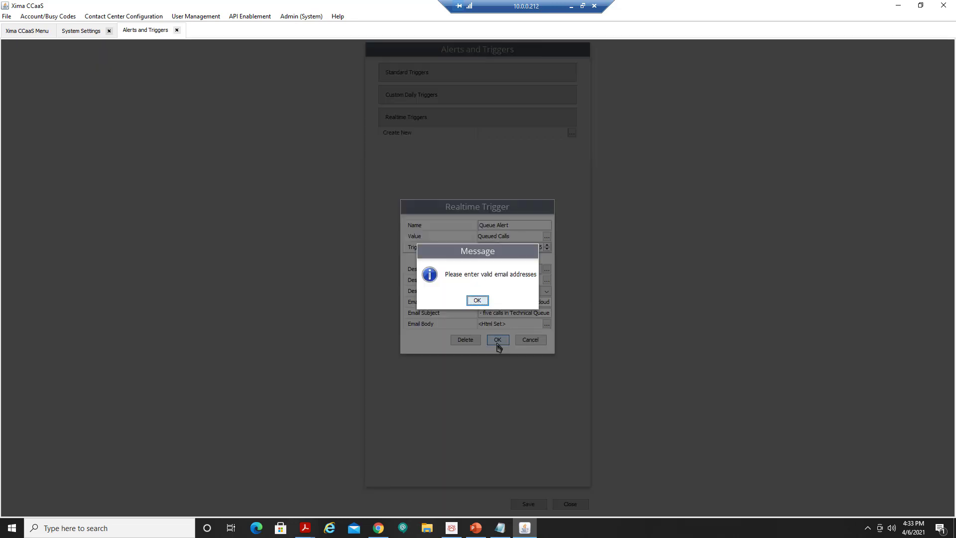
{"action": "left_click", "coordinate": [478, 301]}
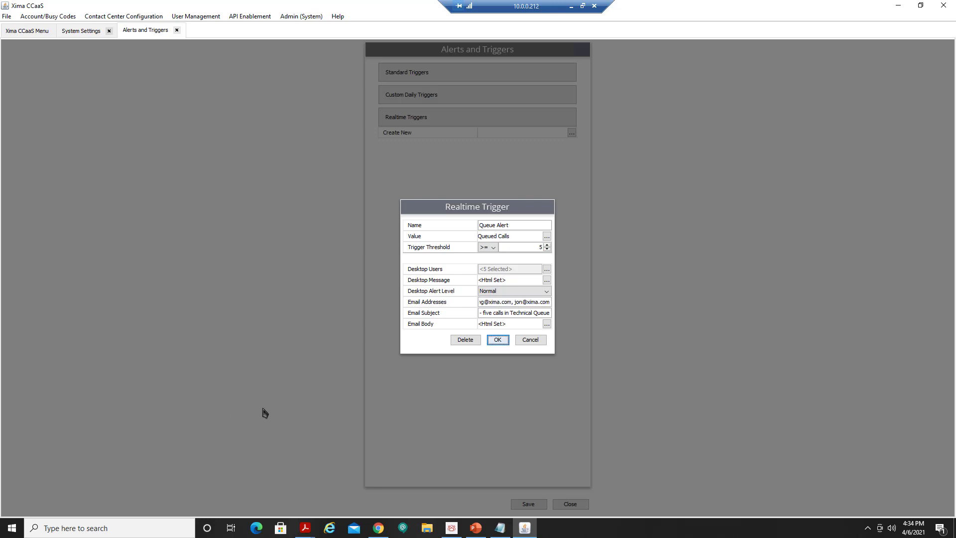
{"action": "left_click", "coordinate": [501, 340]}
{"action": "left_click", "coordinate": [540, 504]}
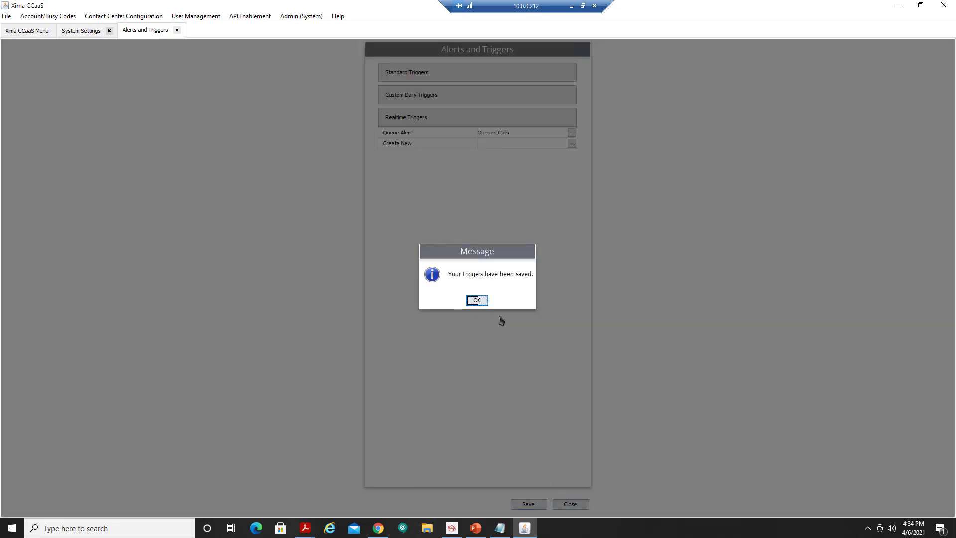
{"action": "left_click", "coordinate": [479, 300]}
{"action": "left_click", "coordinate": [177, 30]}
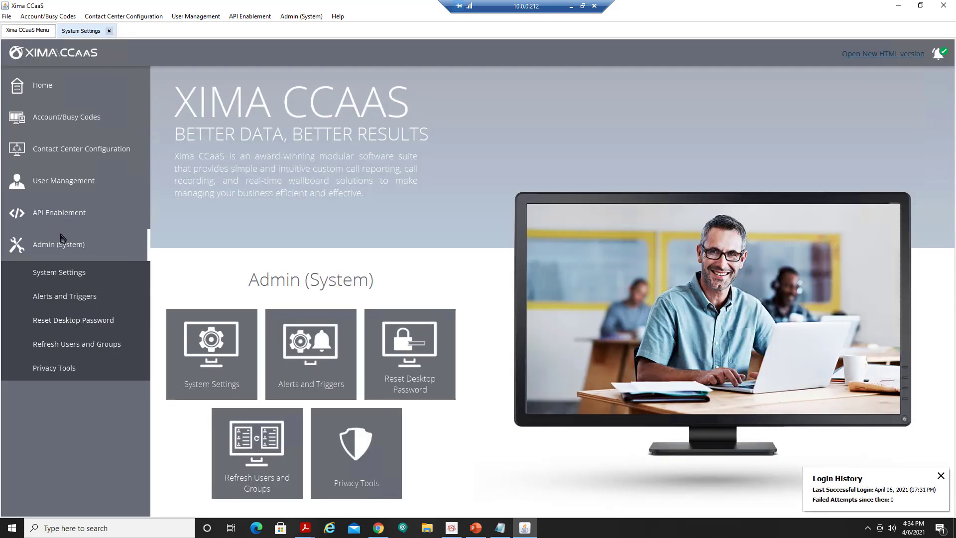
In System Settings' Basic Settings, replace the placeholder SMTP e-mail address with the sender address.
{"action": "left_click", "coordinate": [68, 275]}
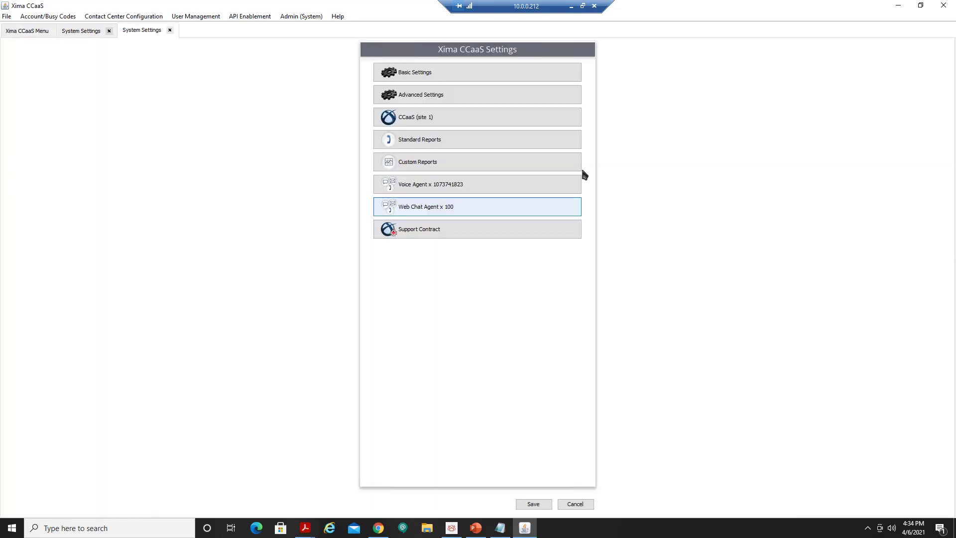
{"action": "left_click", "coordinate": [444, 73]}
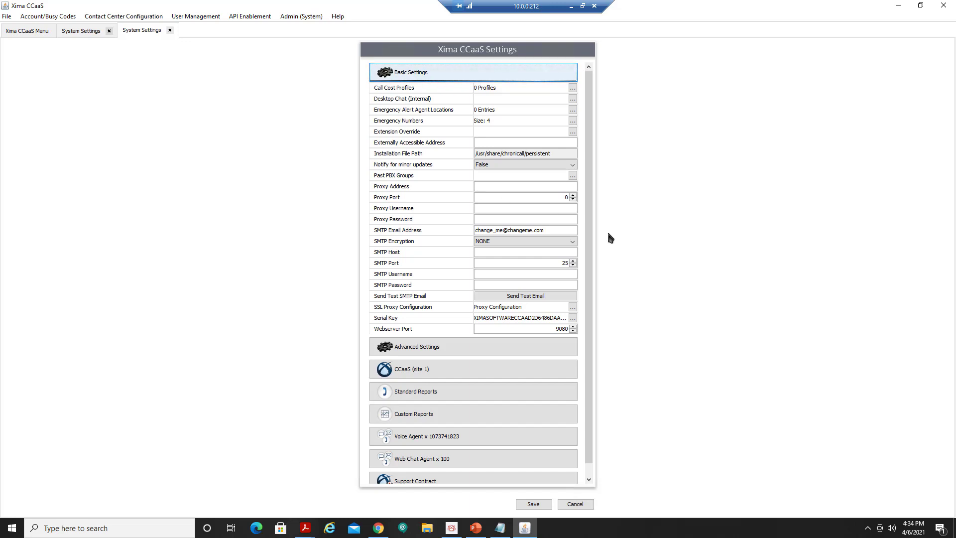
{"action": "left_click_drag", "start_coordinate": [482, 231], "coordinate": [436, 239]}
{"action": "key", "text": "ctrl+a"}
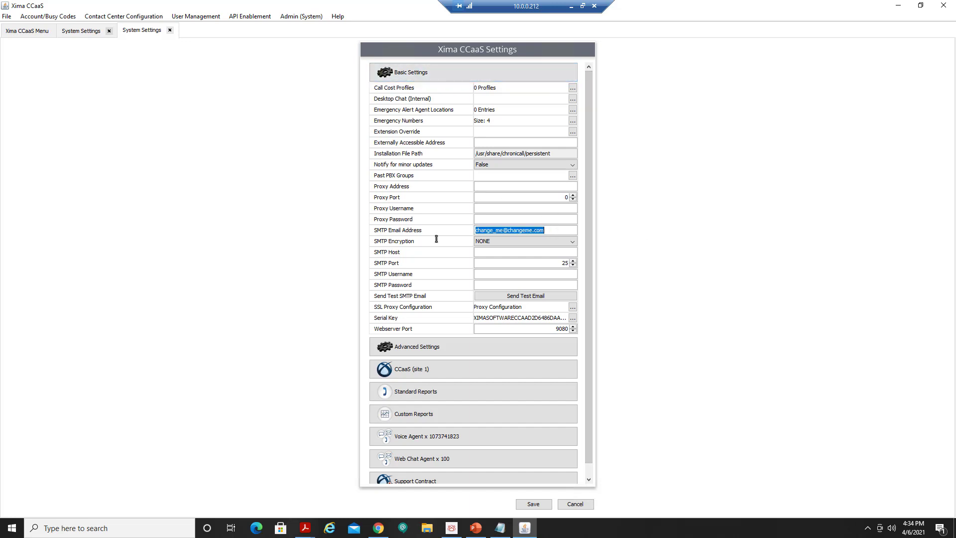
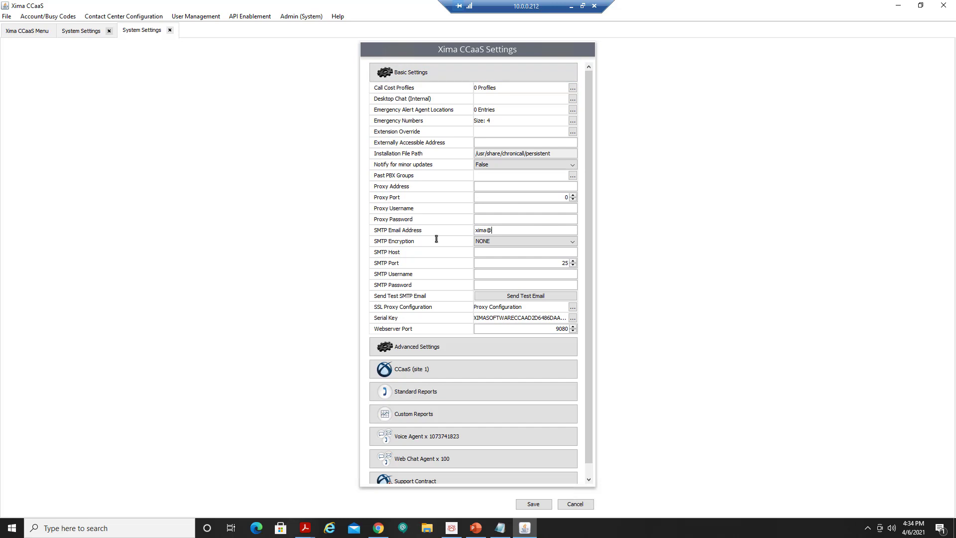
{"action": "double_click", "coordinate": [487, 230]}
{"action": "type", "text": "reports"}
Keep SMTP encryption NONE, set host mail.customer.com, enter the SMTP username and password, and save.
{"action": "left_click", "coordinate": [501, 240]}
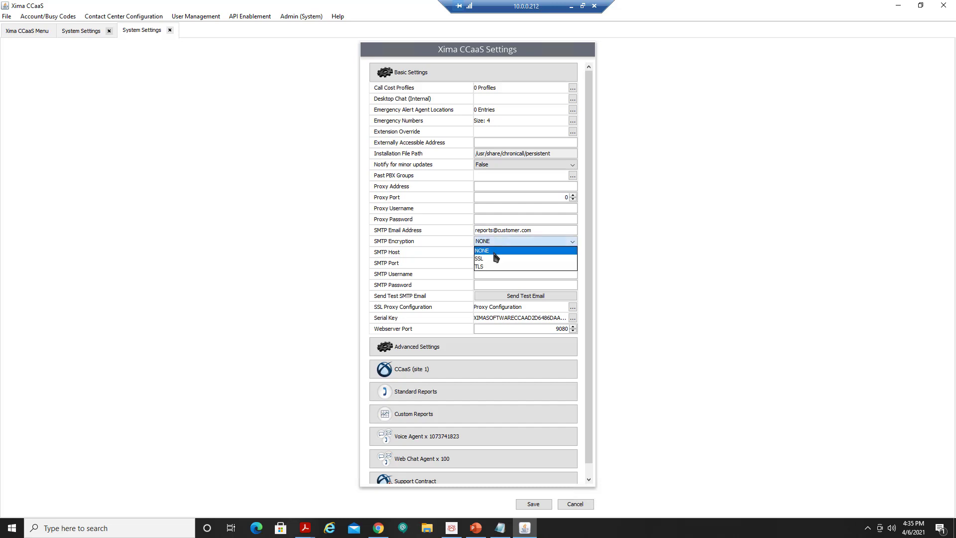
{"action": "left_click", "coordinate": [460, 252]}
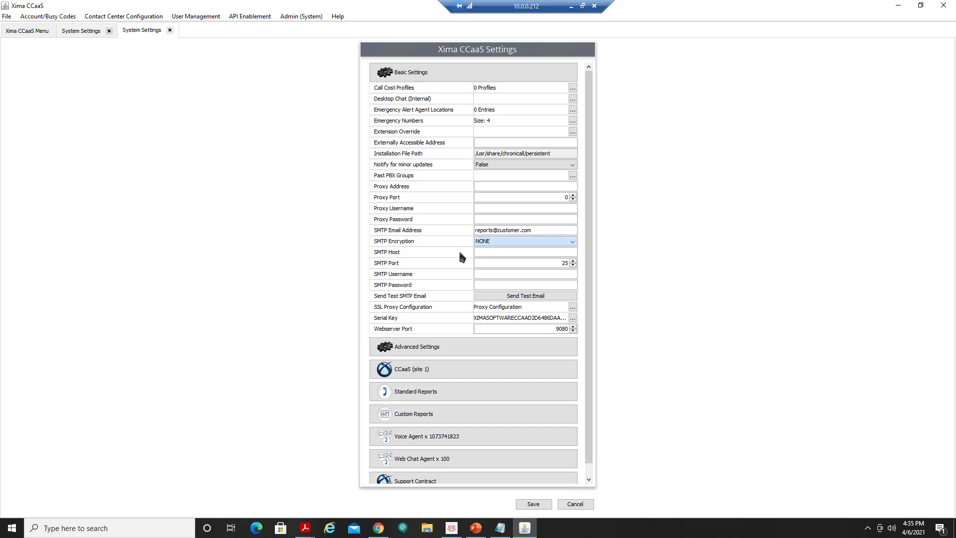
{"action": "left_click", "coordinate": [500, 252]}
{"action": "left_click", "coordinate": [536, 505]}
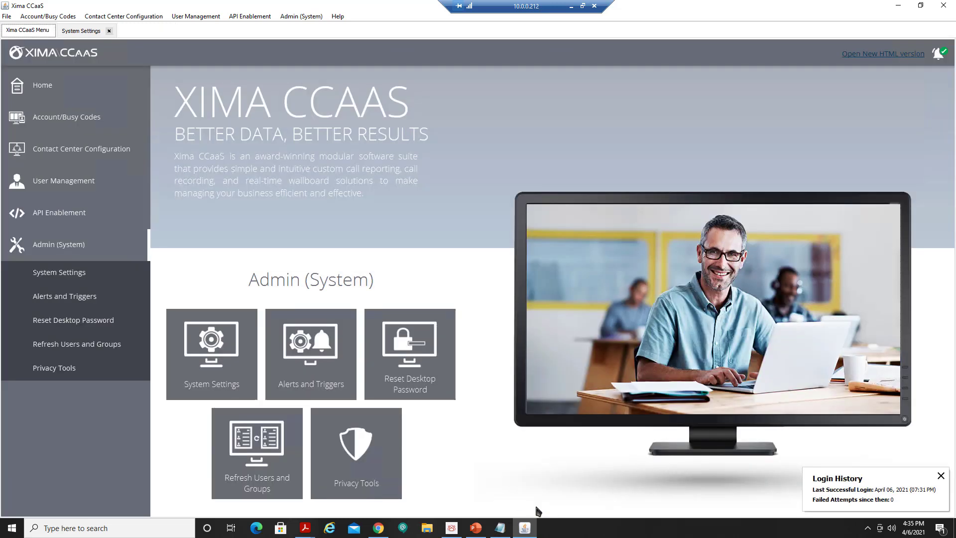